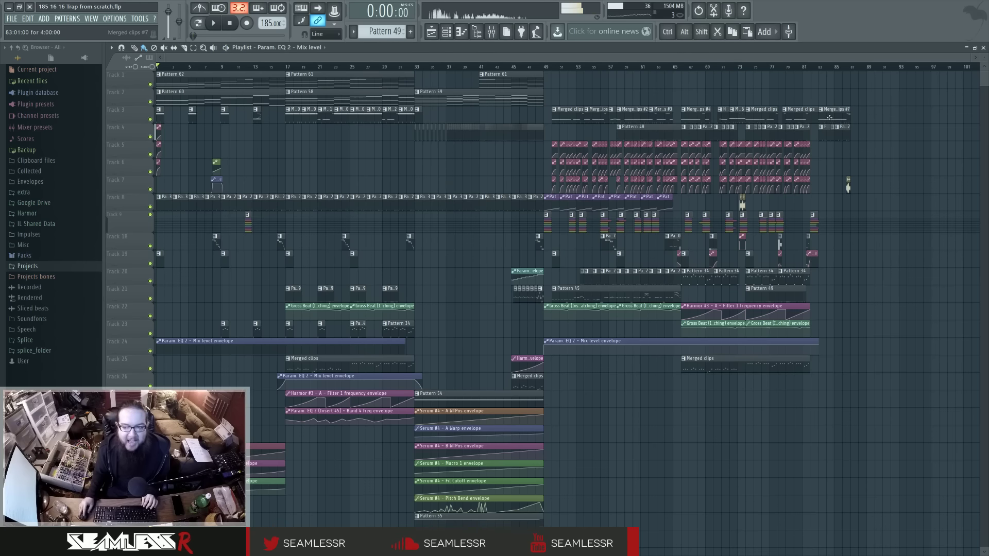
Play the arrangement from bar 33 into the drop at bar 49, and stop playback
drag(830, 118, 860, 180)
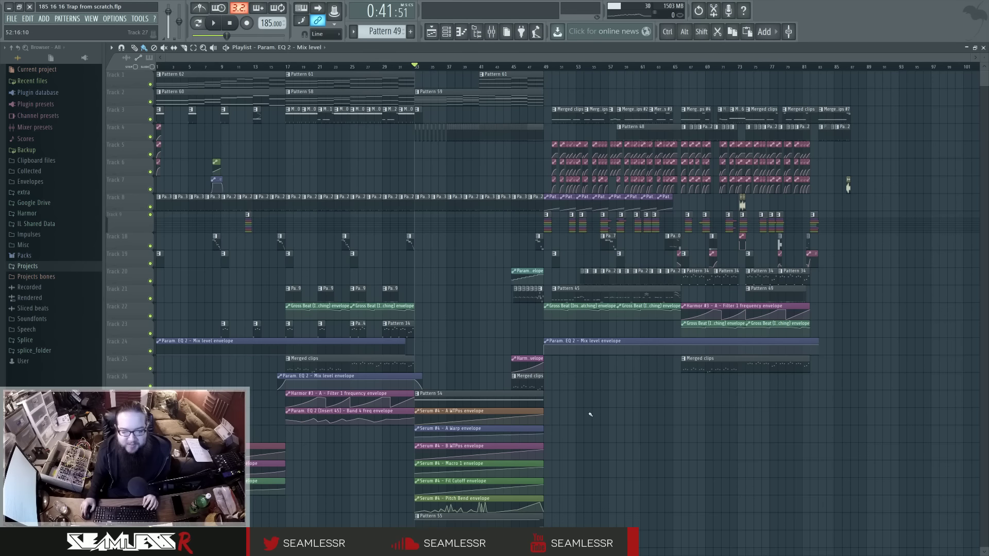
key(space)
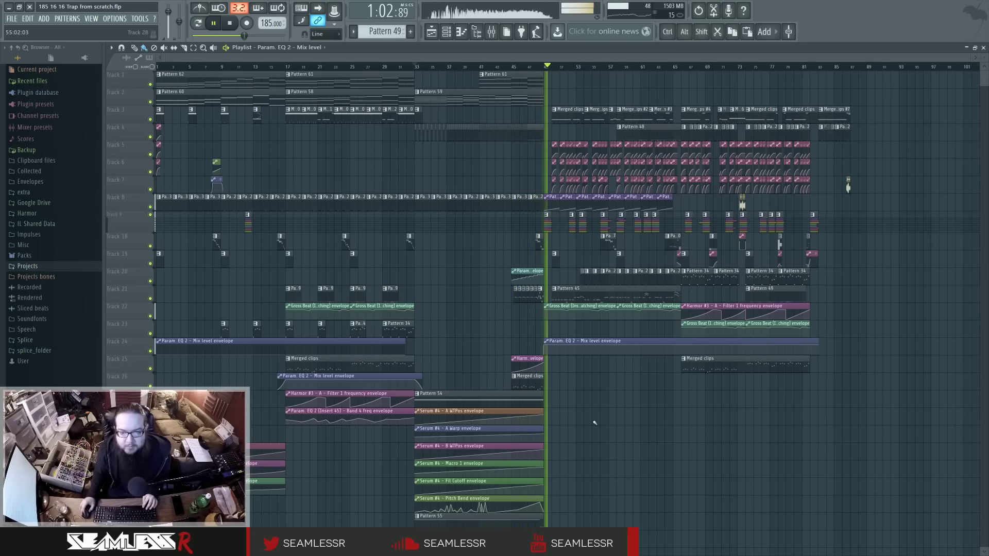
key(space)
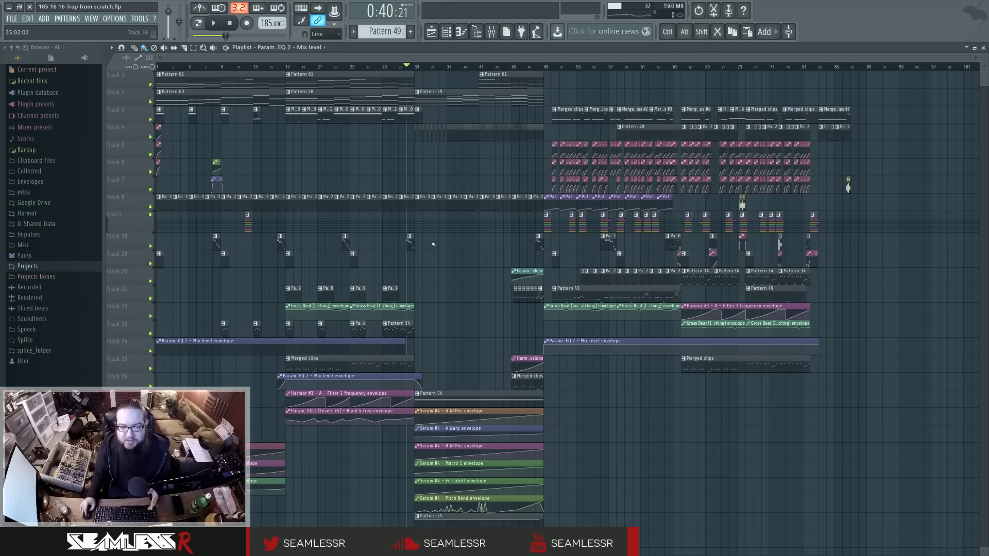
Mark the opening bar of the drop at bar 49, and briefly audition the section from bar 66
drag(545, 67, 551, 73)
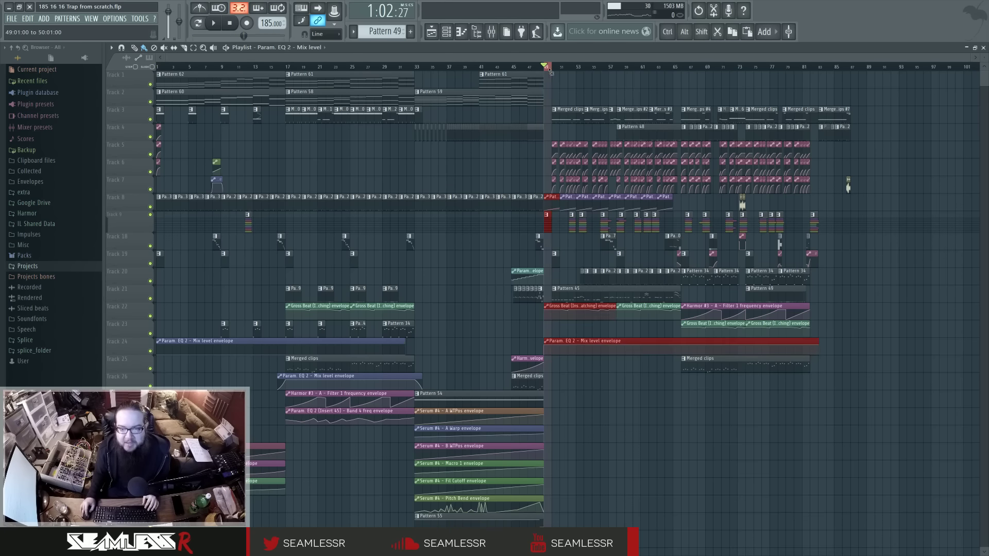
click(554, 70)
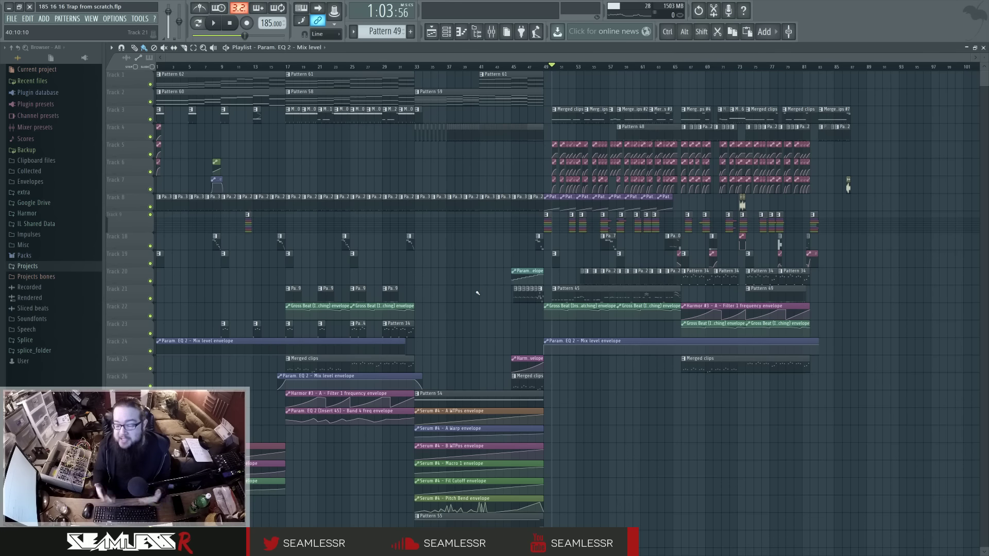
drag(689, 65, 684, 65)
key(space)
key(space)
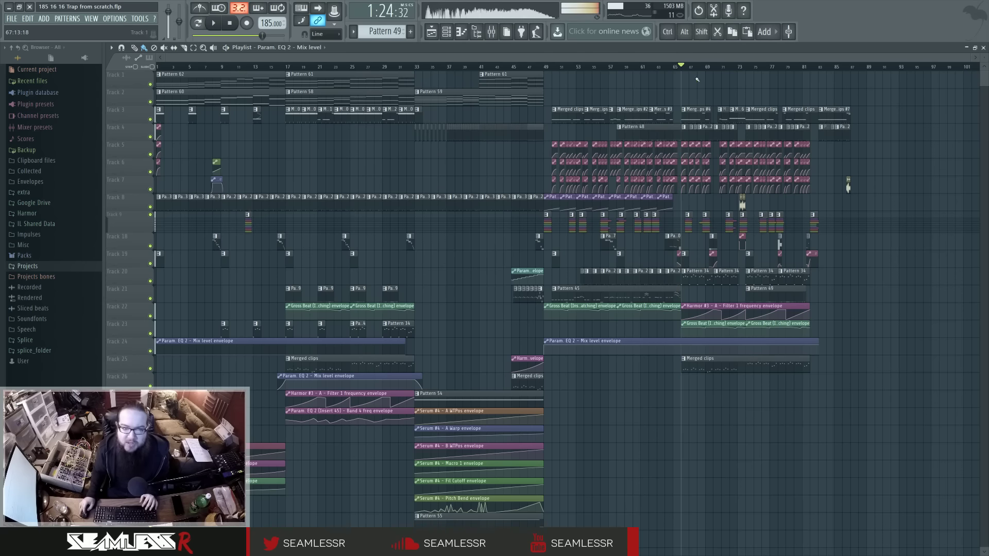
Audition the earlier section starting at bar 17 and stop playback
click(288, 66)
key(space)
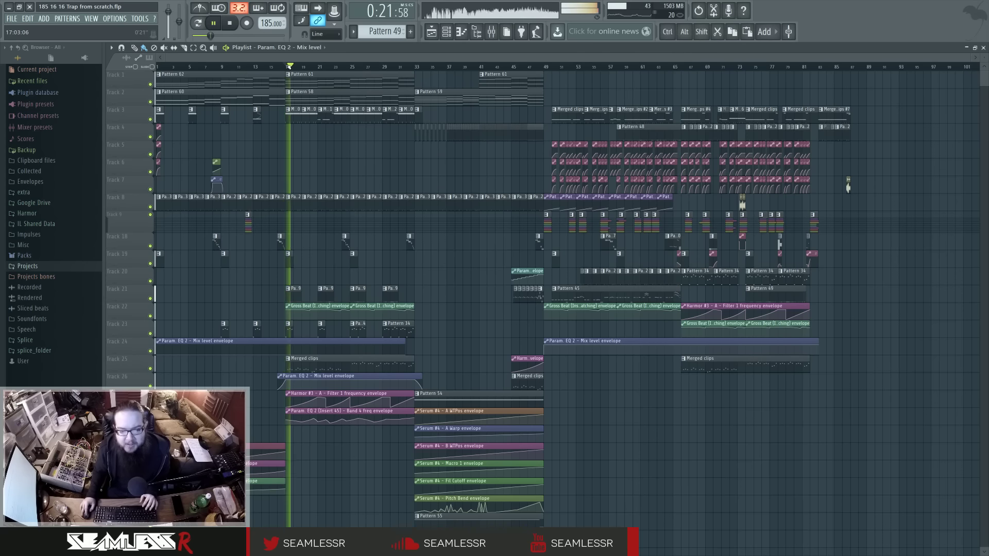
key(space)
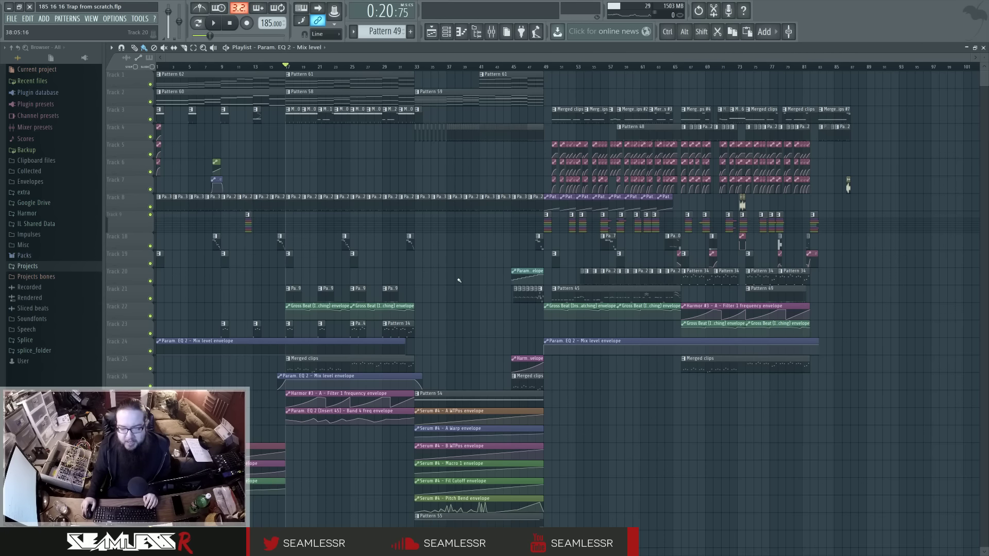
Play the first bars of the drop from bar 49 and stop
scroll(459, 281, up, 4)
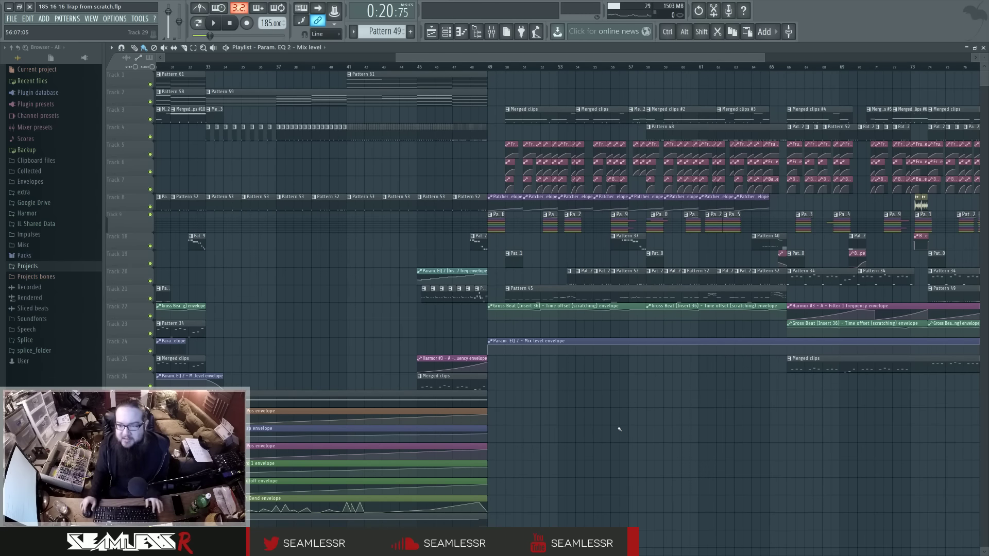
scroll(634, 386, right, 2)
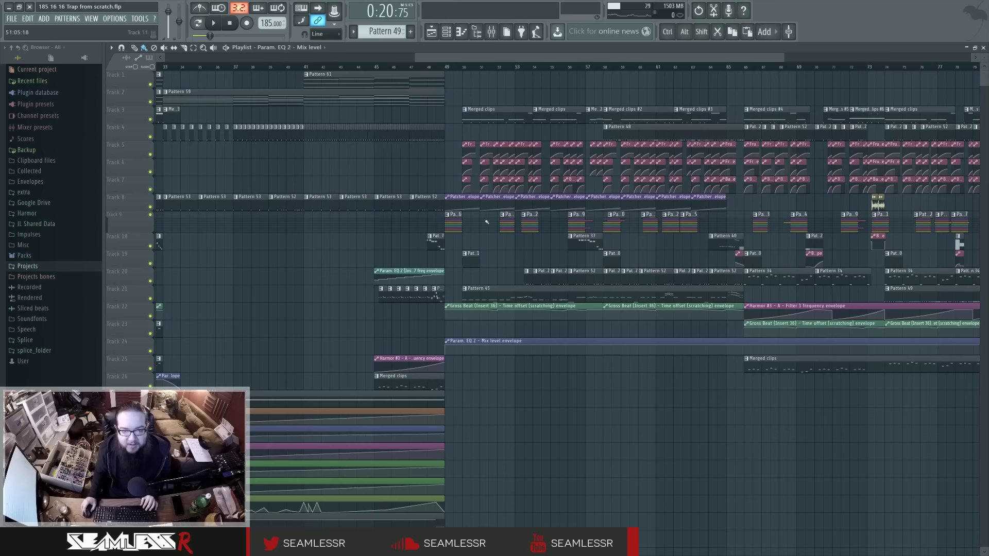
click(446, 67)
key(space)
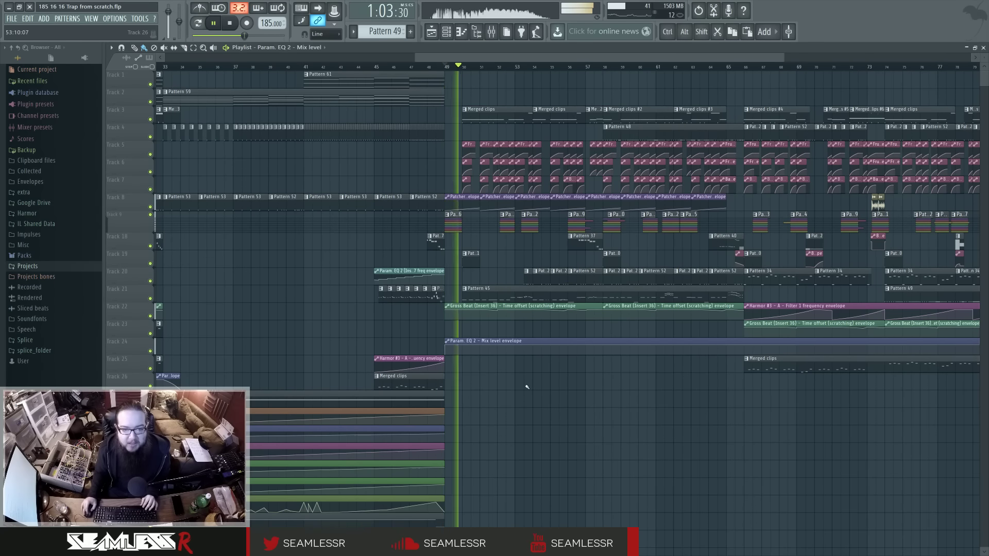
key(space)
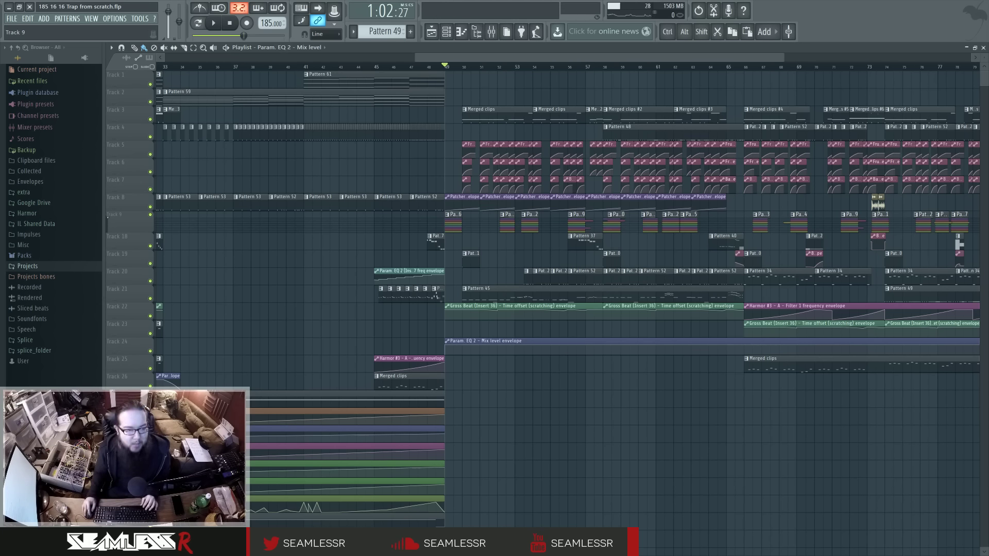
Expand the grouped tracks beneath Track 9 to show the Patcher envelopes, and replay the drop's opening from bar 49
click(108, 213)
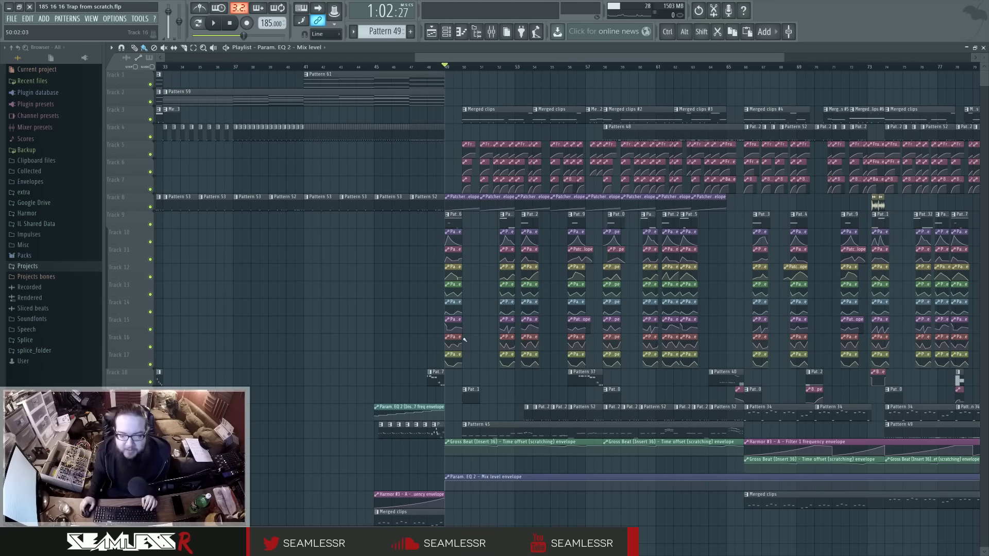
ctrl+scroll(464, 340, up, 3)
key(space)
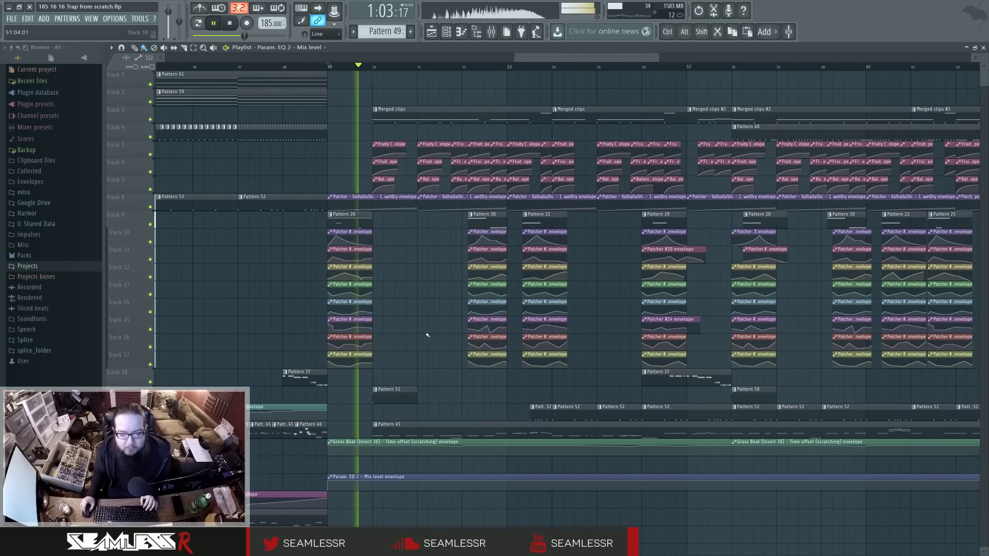
scroll(461, 328, left, 1)
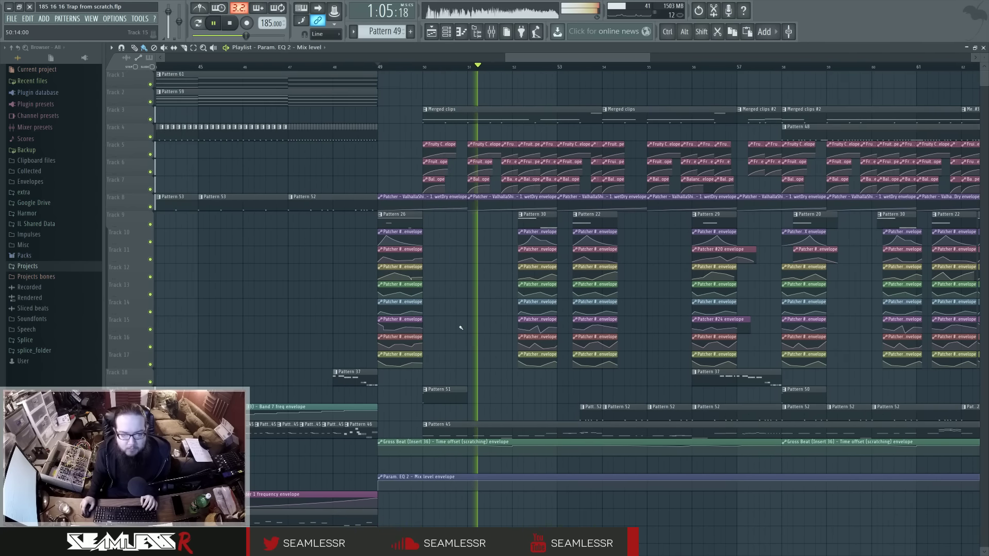
key(space)
Show the mixer and inspect the effects and routing of Insert 33 and the side track
ctrl+scroll(431, 309, up, 1)
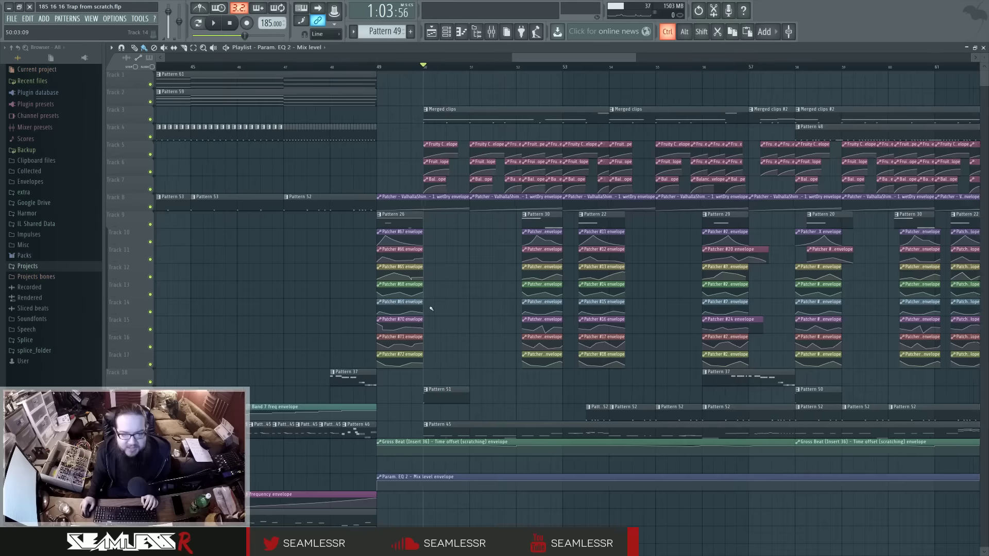
ctrl+scroll(431, 308, up, 1)
ctrl+scroll(438, 303, up, 2)
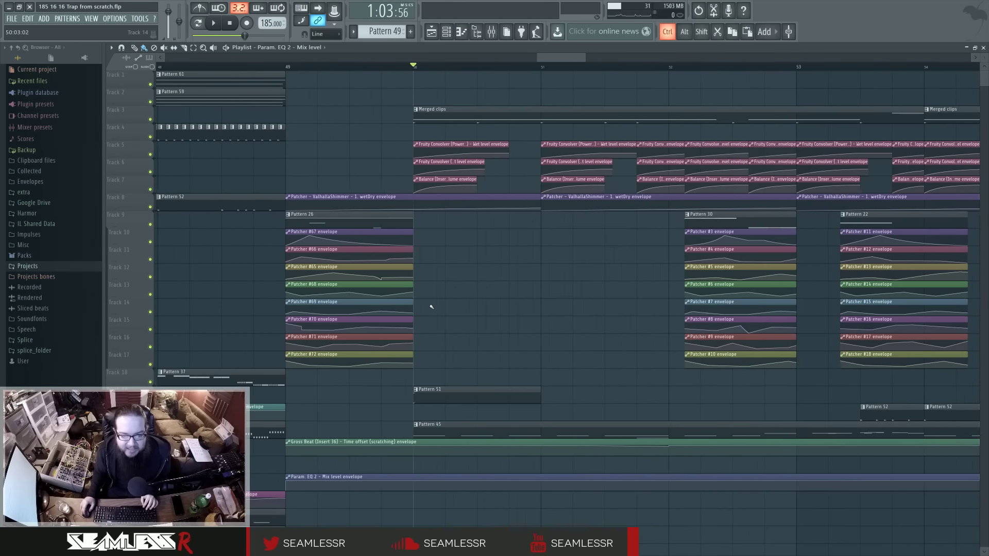
click(492, 32)
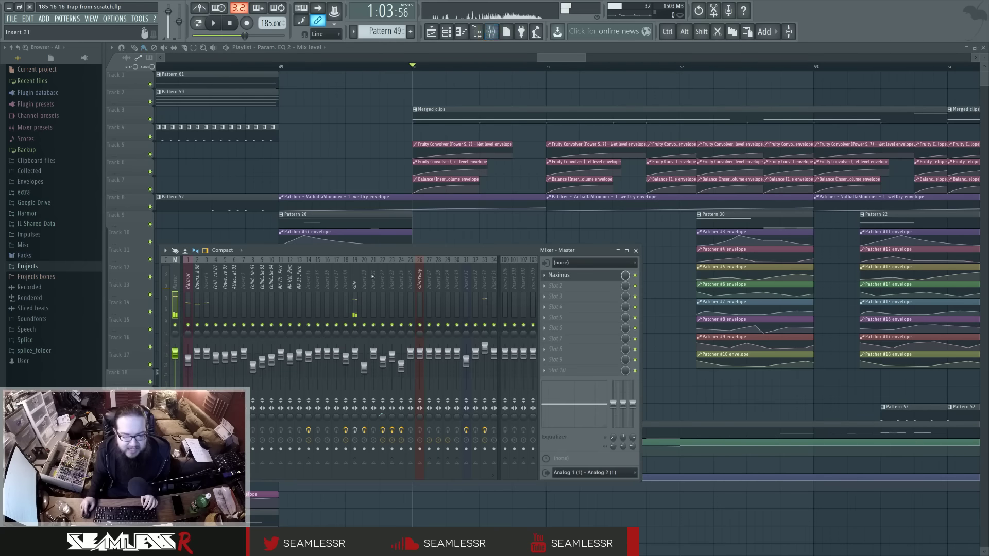
click(487, 280)
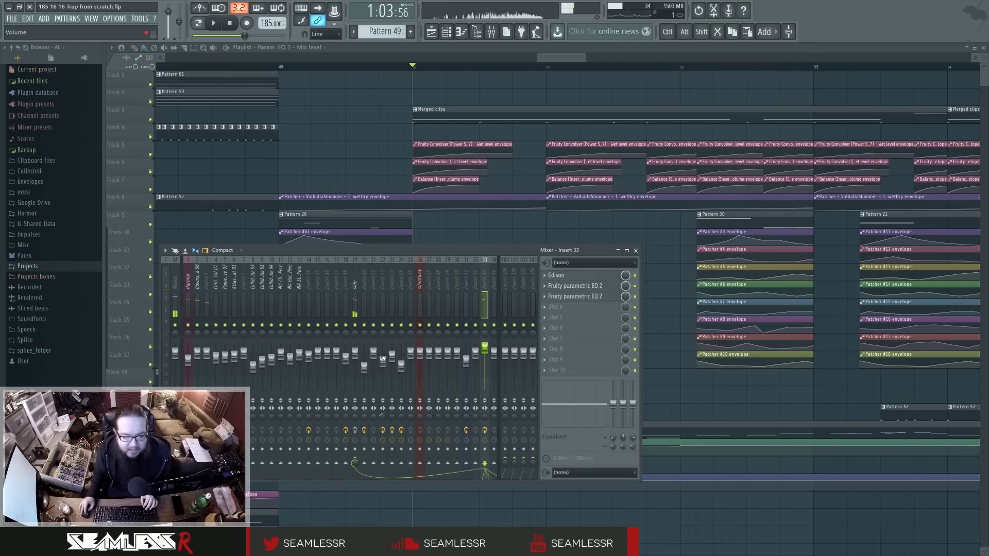
click(353, 285)
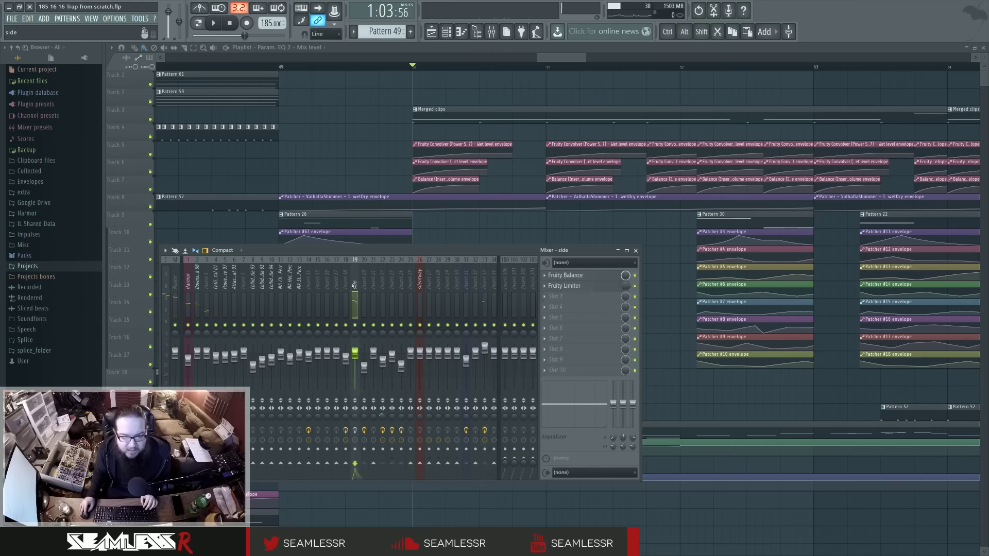
Open Fruity Balance and Fruity Limiter on the side track, and play from bar 50 to watch the limiter
click(565, 275)
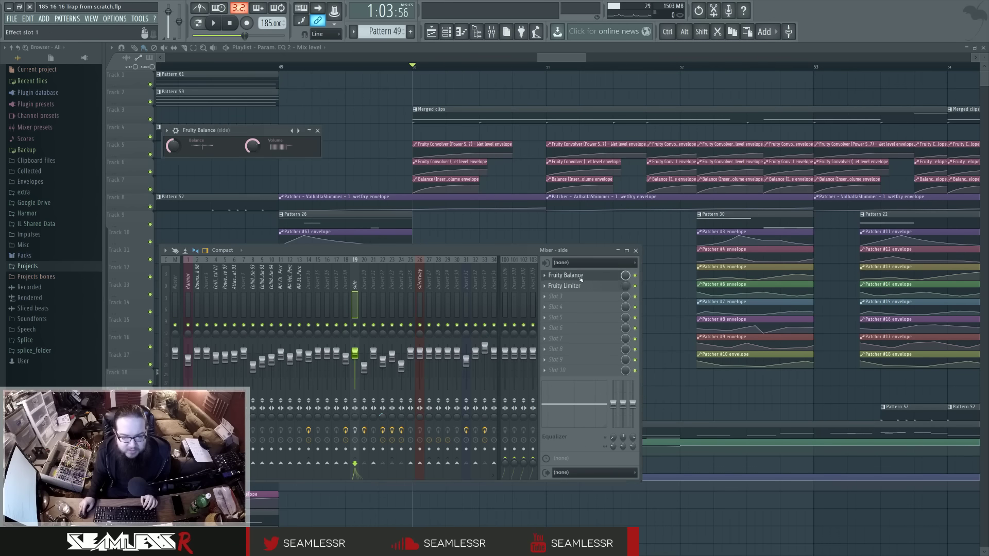
click(563, 285)
drag(221, 83, 634, 256)
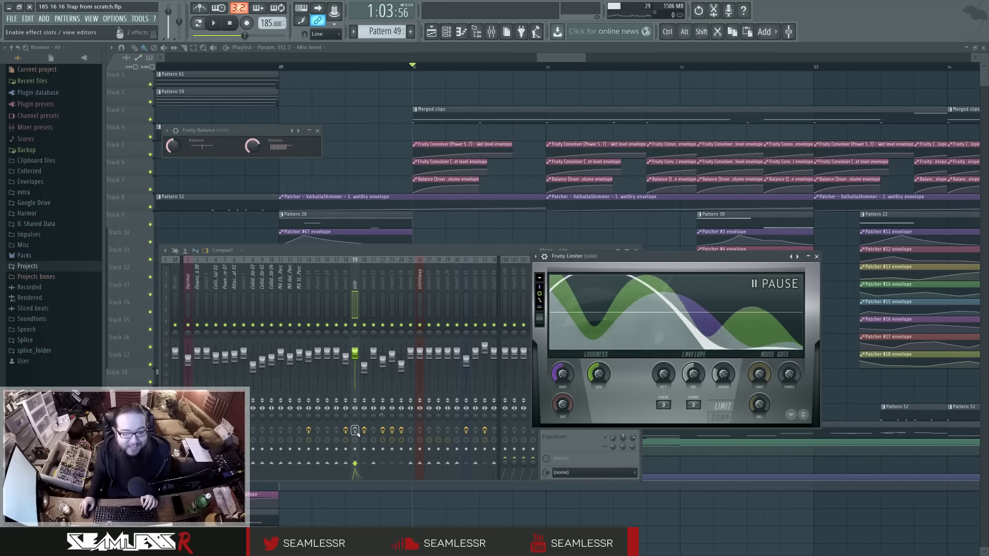
key(space)
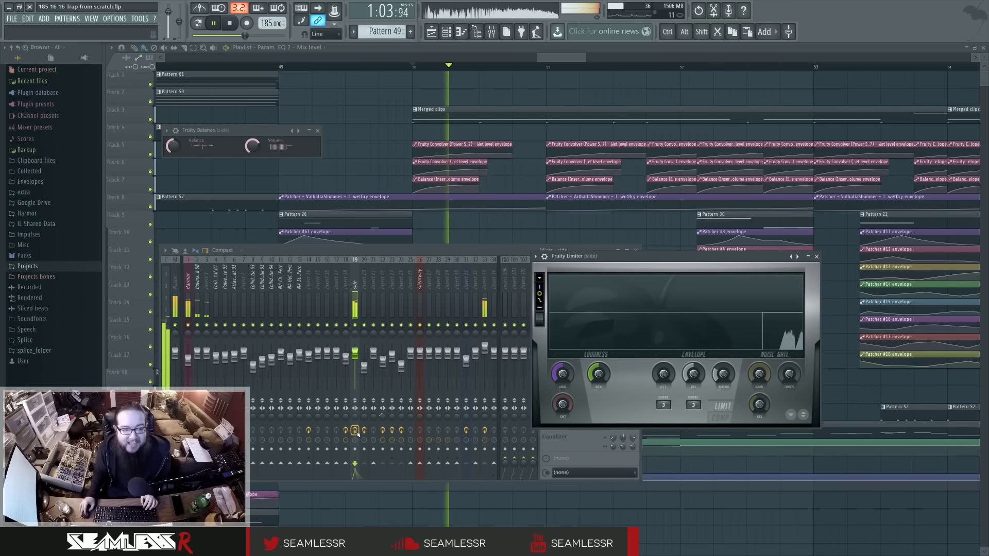
key(space)
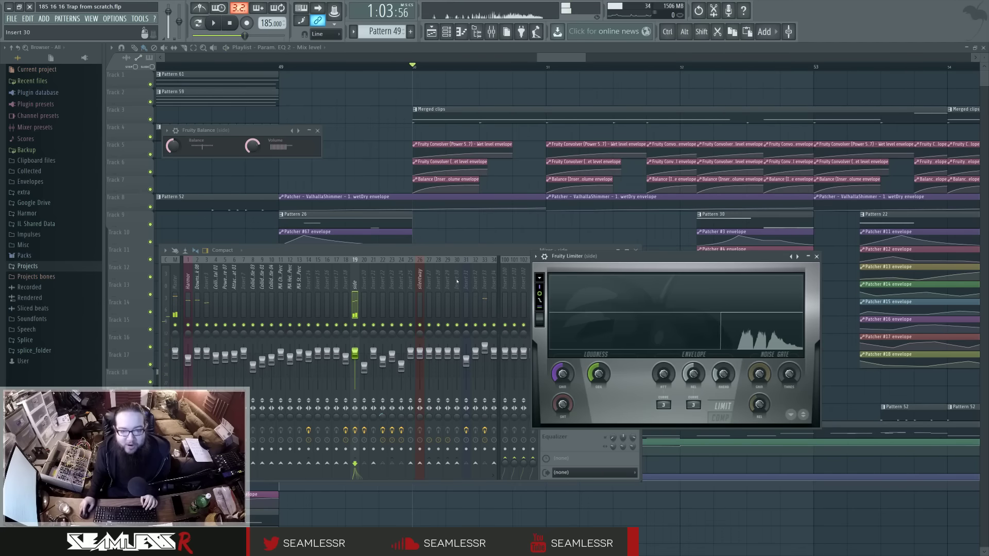
Lower the volume of the red mixer track, insert 26, to -2.0 dB
click(466, 253)
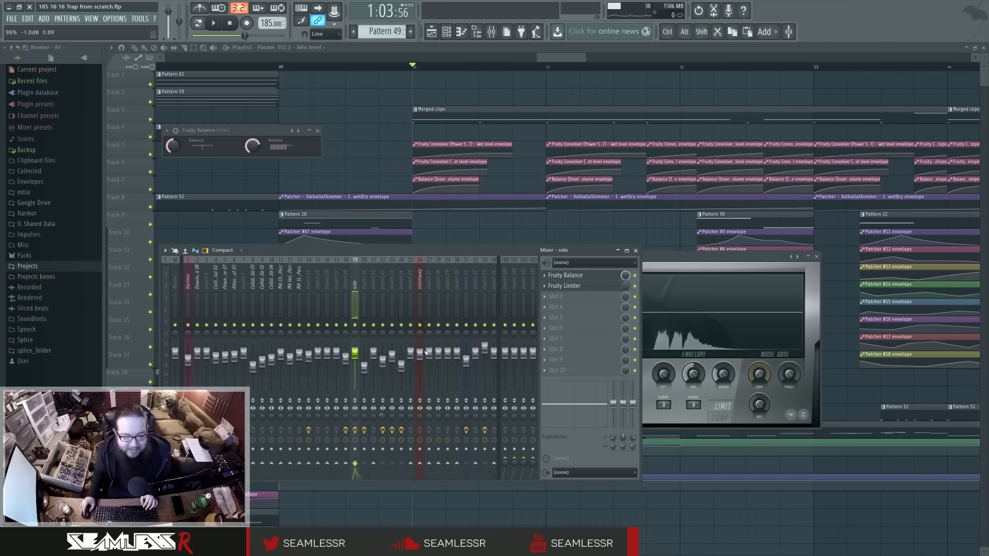
scroll(426, 352, down, 2)
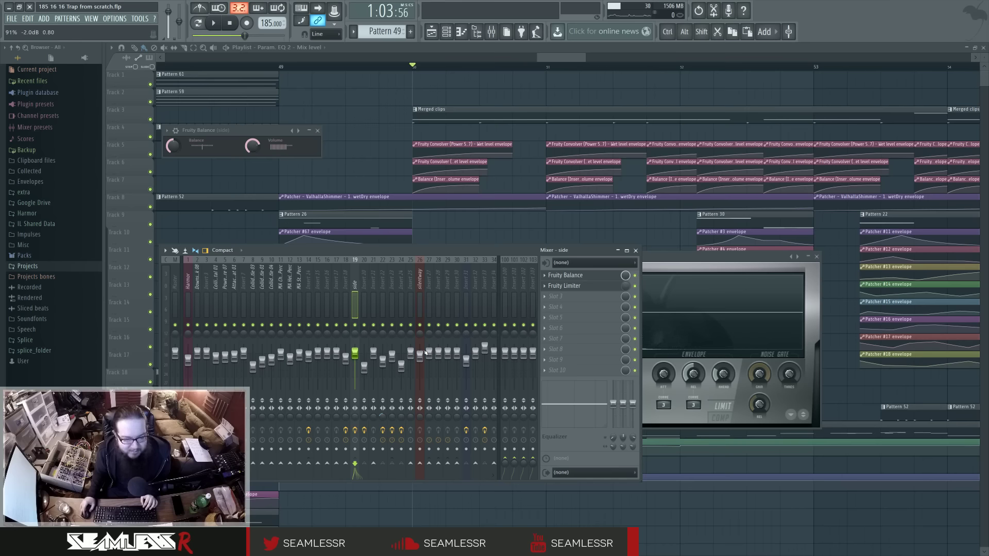
scroll(383, 291, right, 6)
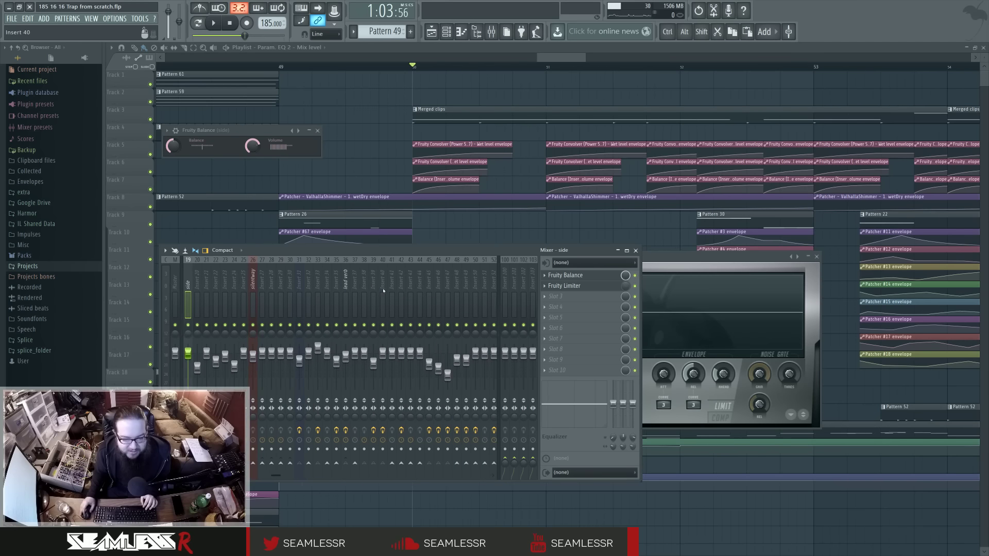
scroll(383, 291, left, 6)
Play the drop from bar 49 in the playlist, check the mixer levels during playback, and stop
right_click(347, 155)
scroll(362, 179, down, 3)
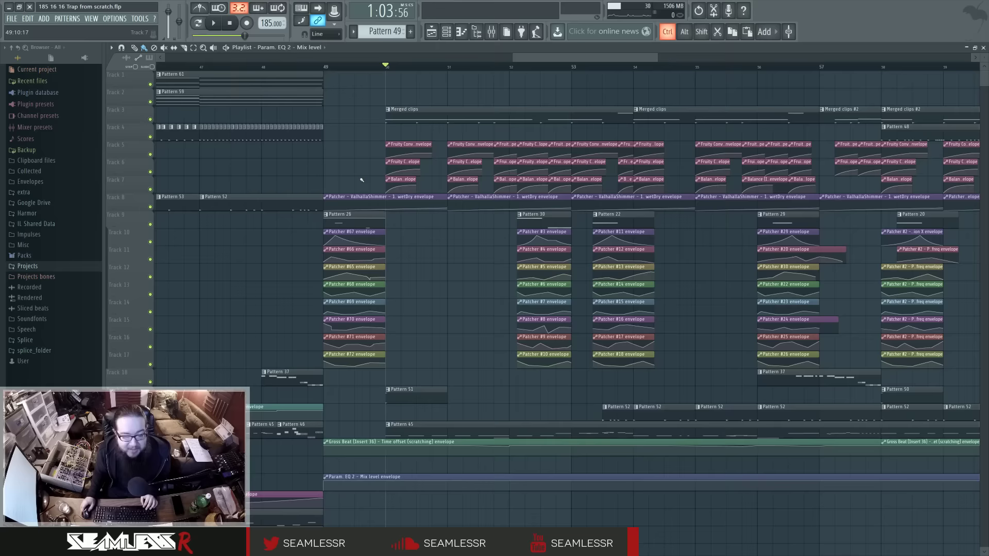
scroll(362, 180, down, 3)
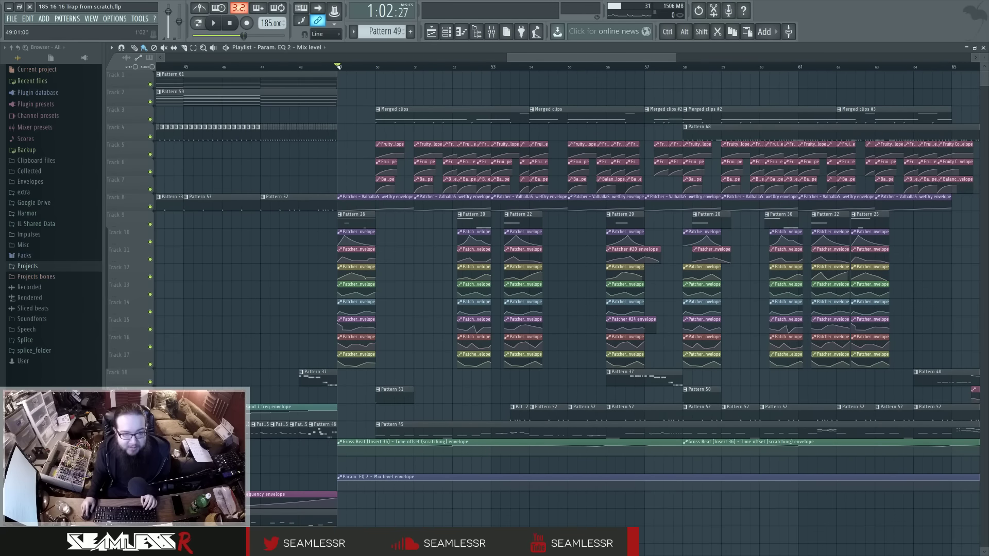
key(space)
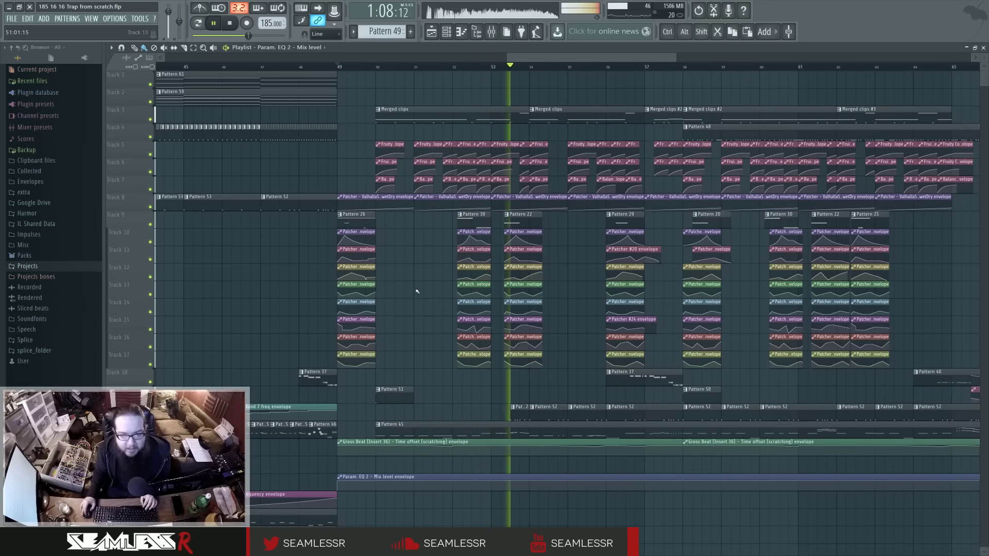
key(F9)
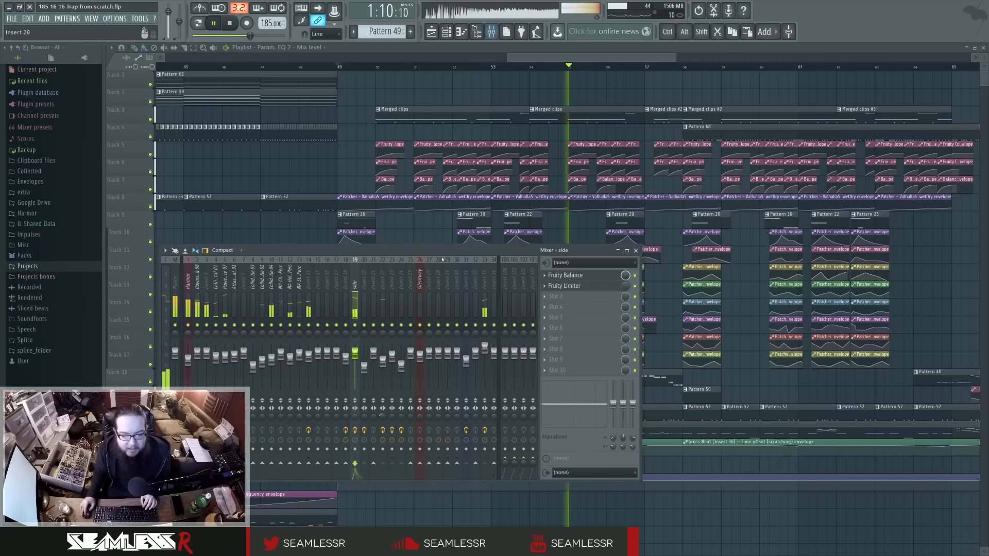
key(space)
Select Insert 33 in the mixer and replay the drop from bar 49 to examine its routing to the side track
click(484, 281)
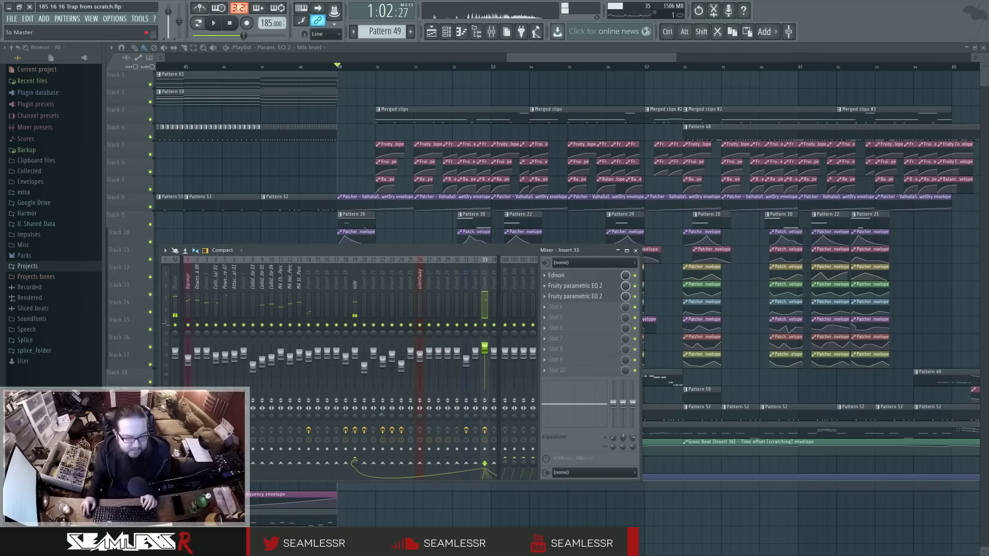
key(space)
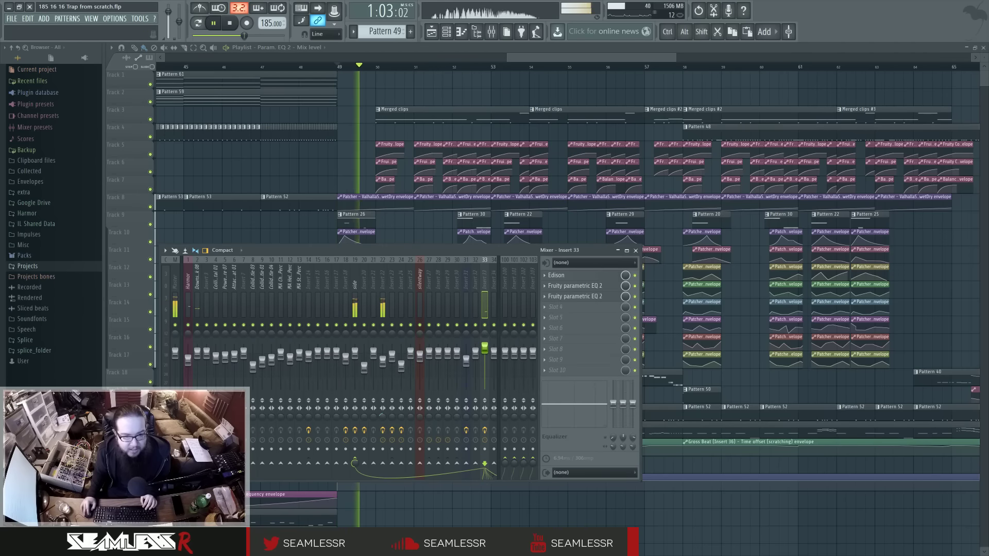
key(space)
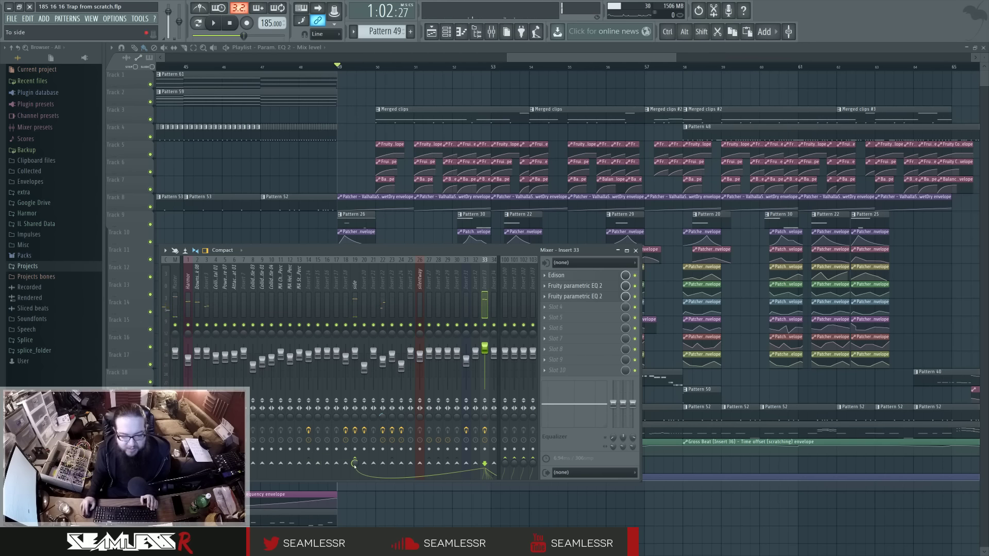
key(space)
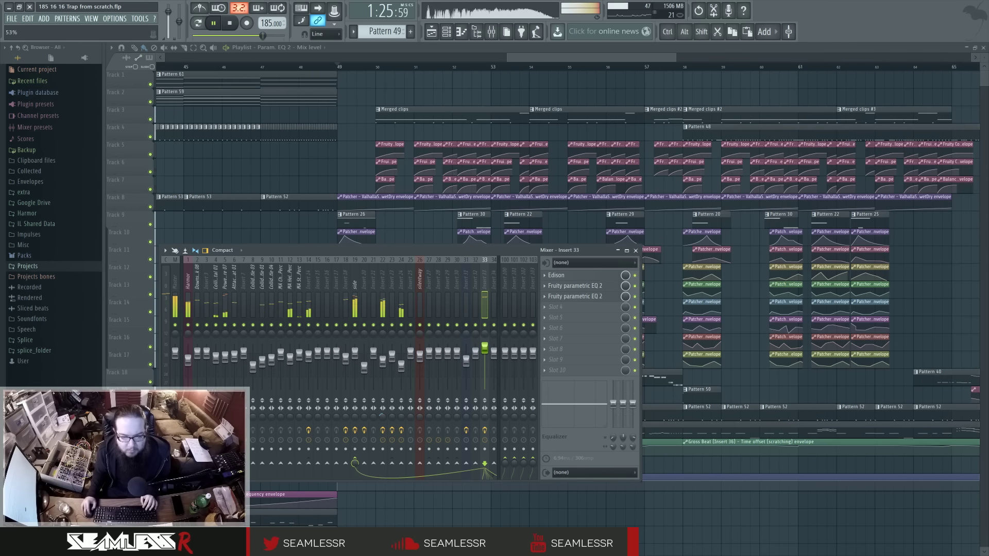
Stop playback, hide the mixer, and briefly play the drop from bar 50
key(space)
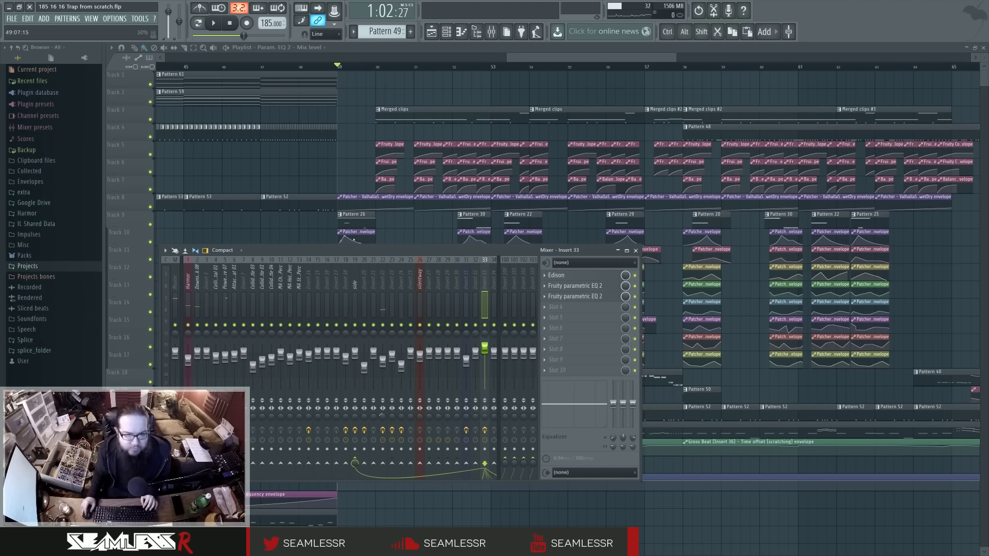
key(F9)
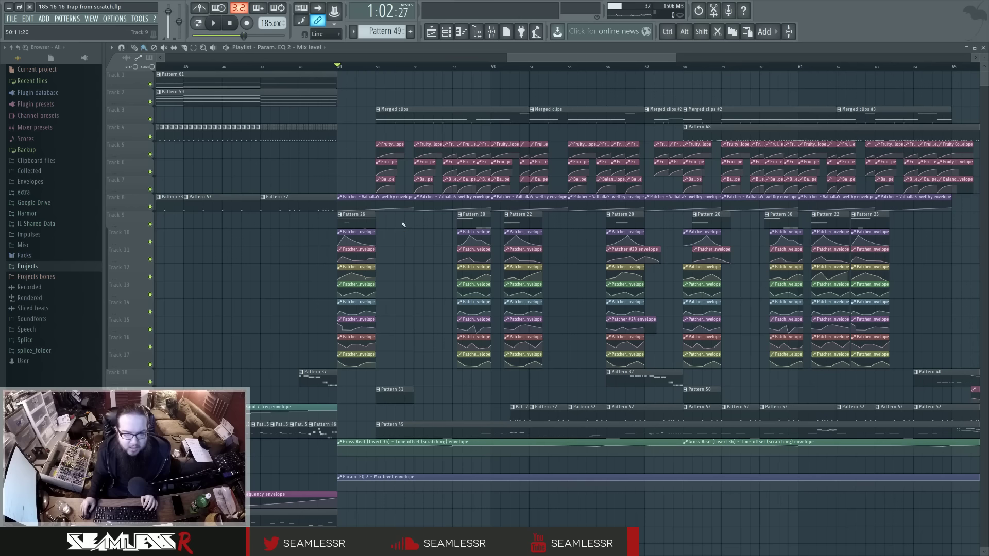
click(376, 68)
key(space)
key(F6)
key(space)
Open Pattern 45's notes alongside the channel rack and audition the pattern on its own
click(409, 427)
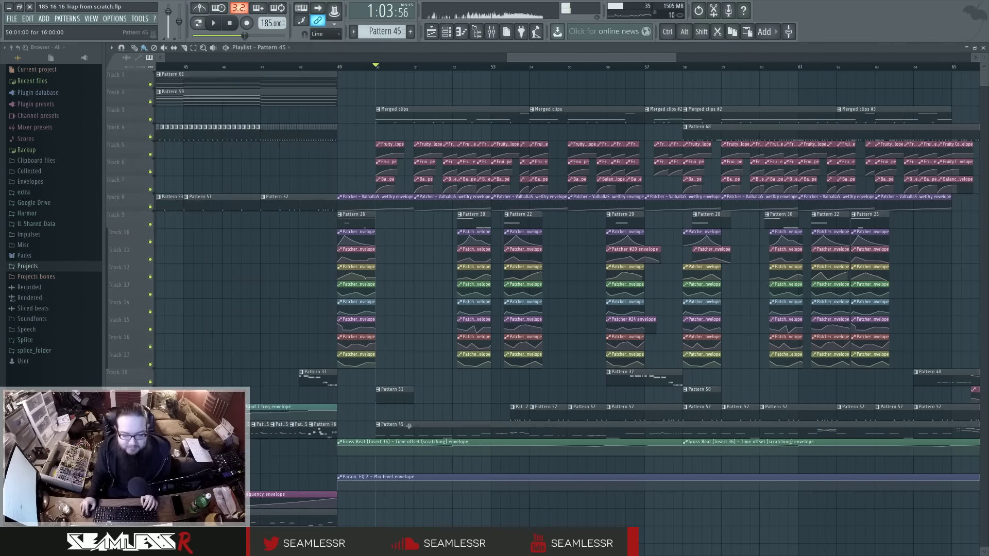
double_click(409, 427)
click(447, 32)
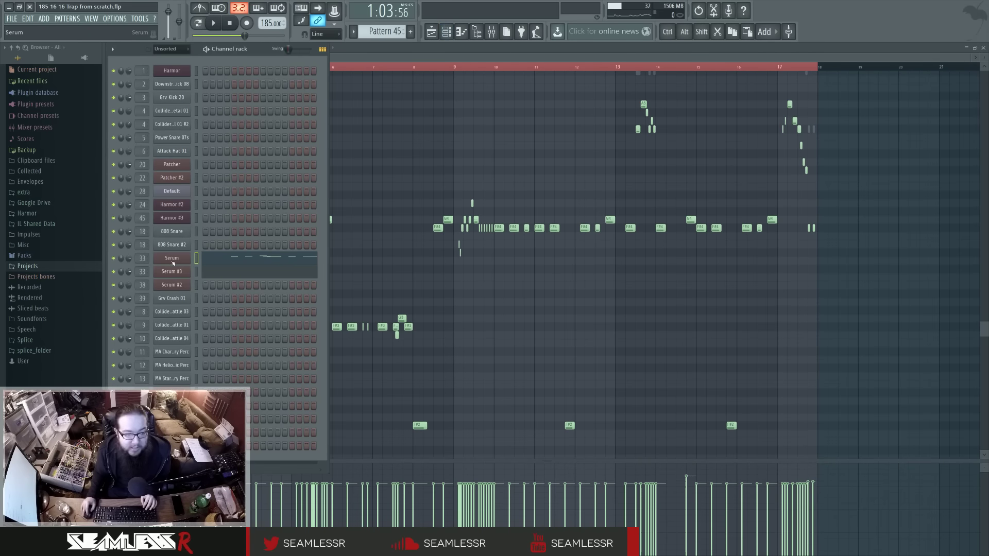
key(space)
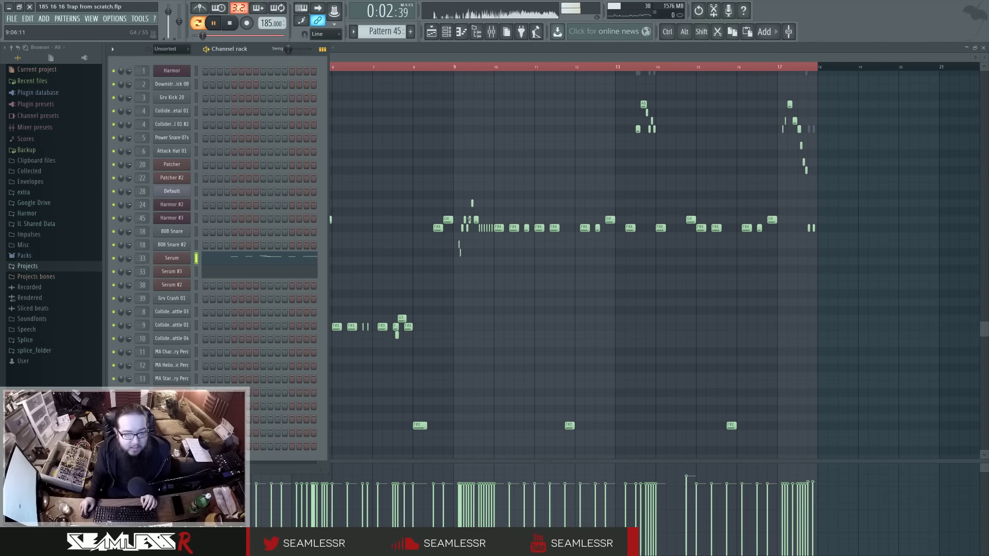
key(space)
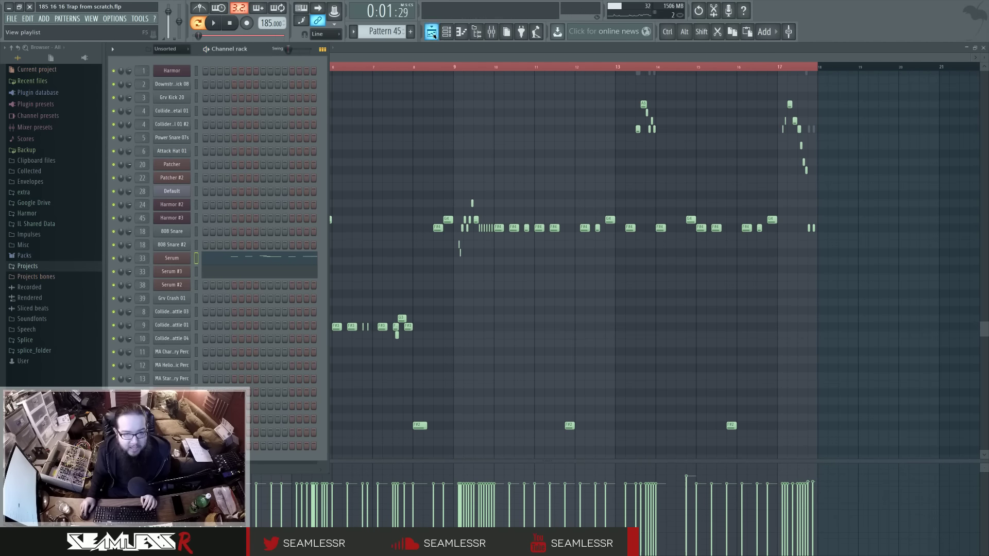
Return to song mode in the playlist and replay the drop from bar 50 with the mixer open
click(431, 33)
key(l)
click(492, 32)
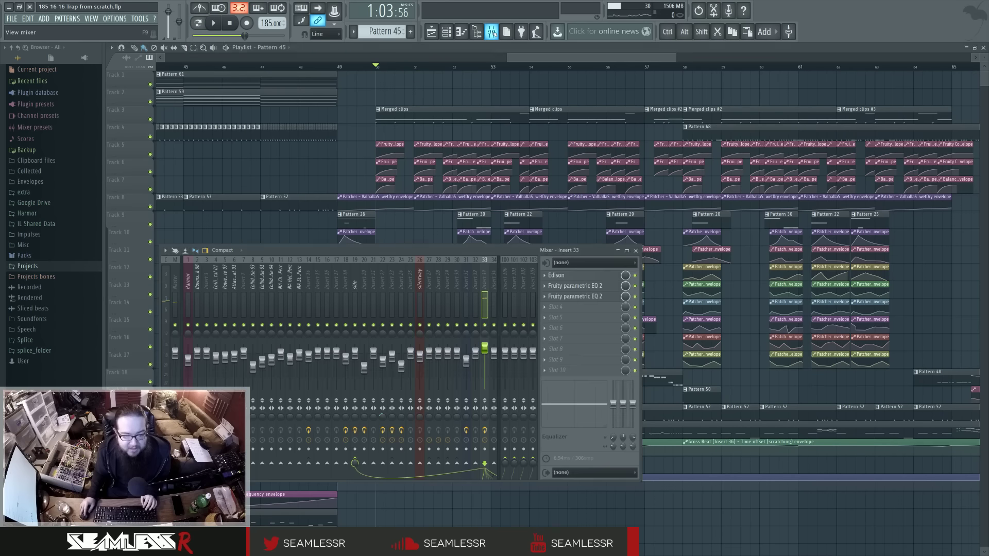
click(447, 33)
right_click(365, 128)
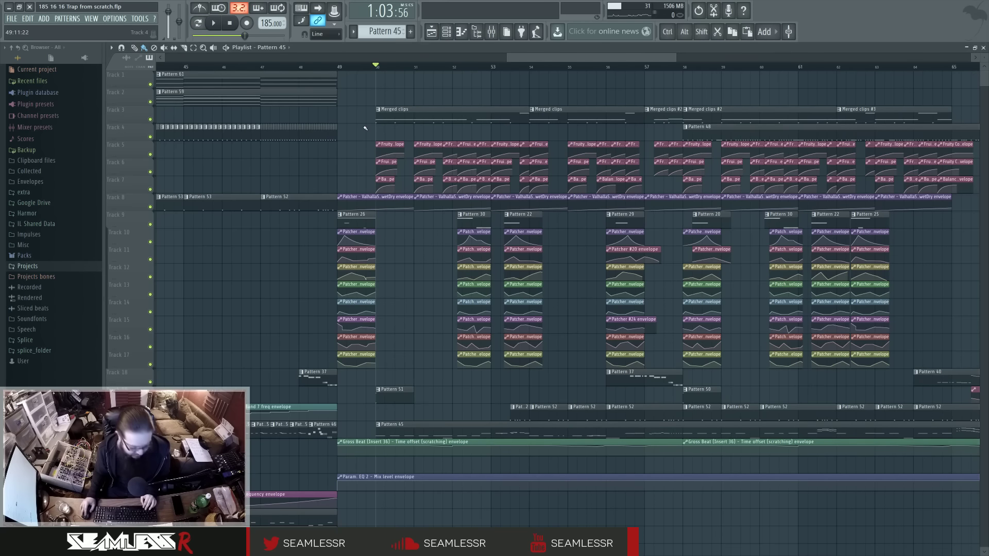
key(space)
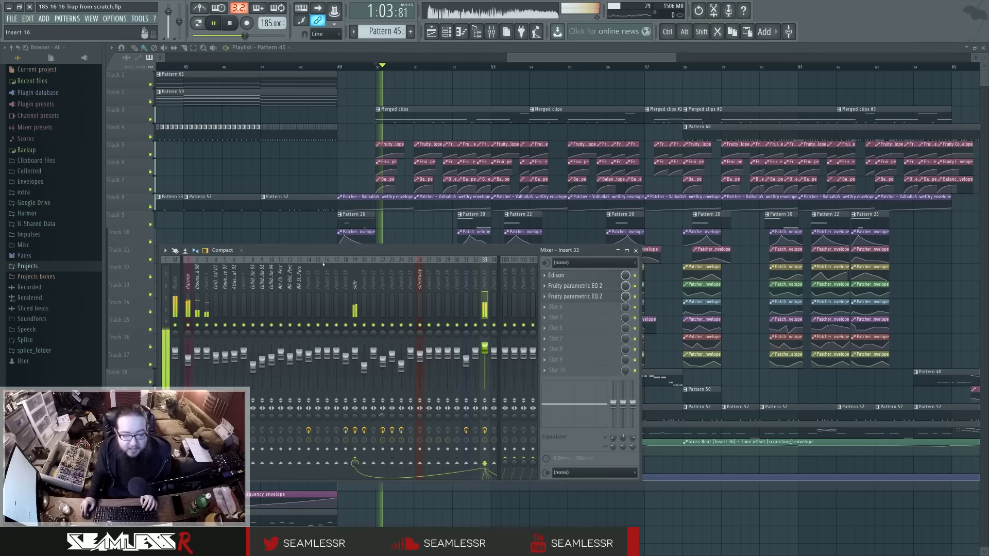
Open the Serum channel on insert 33 during playback and examine oscillator B's wavetable and warp
click(447, 33)
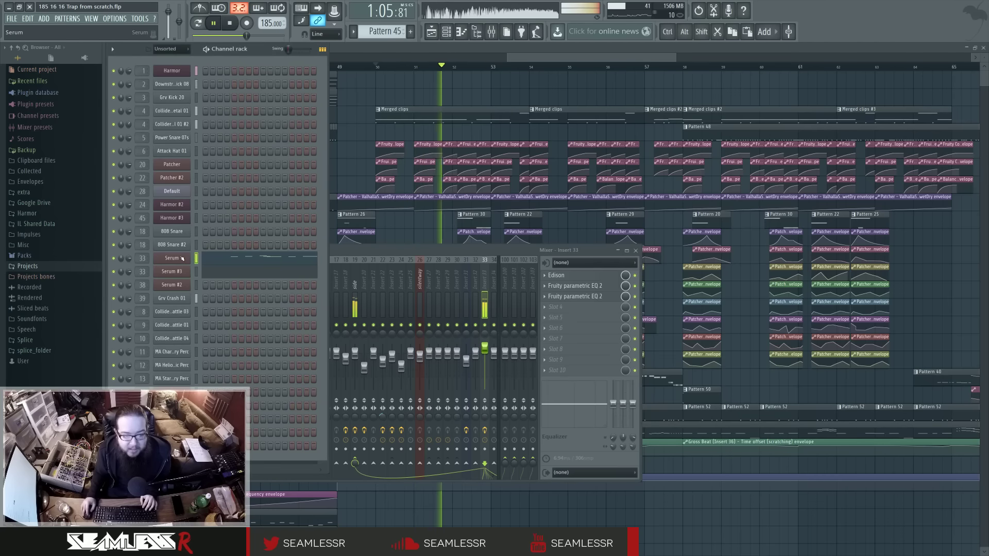
click(414, 257)
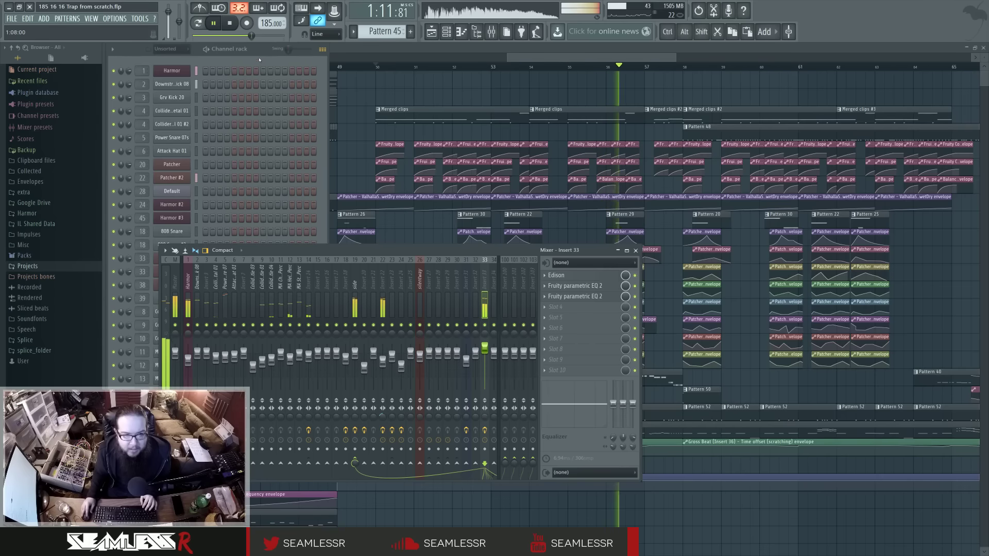
click(259, 58)
click(173, 259)
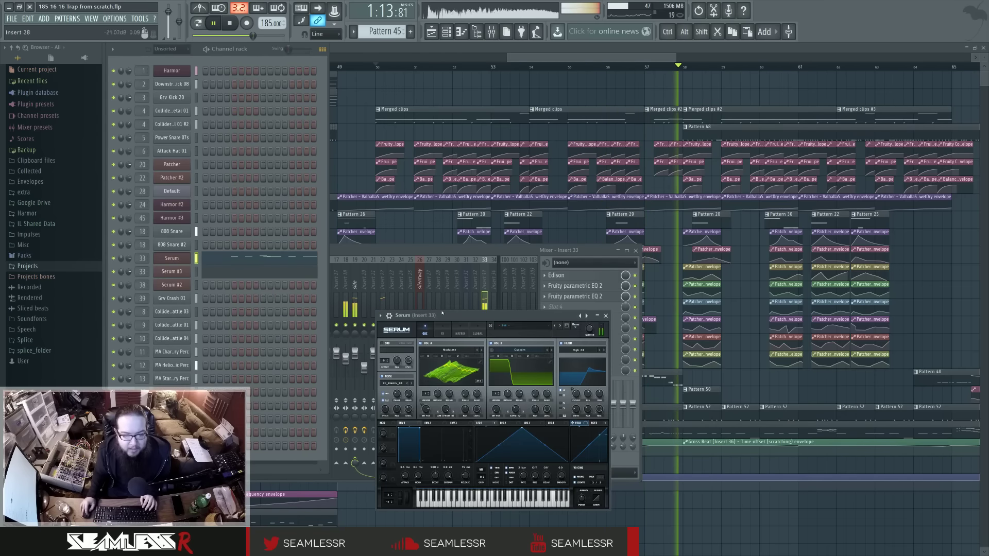
drag(442, 313, 471, 304)
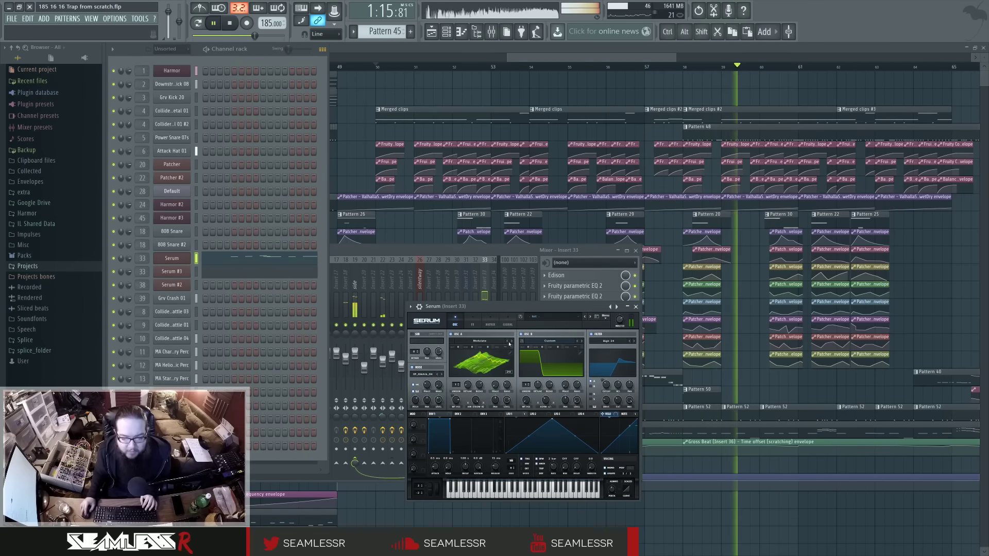
drag(529, 347, 532, 360)
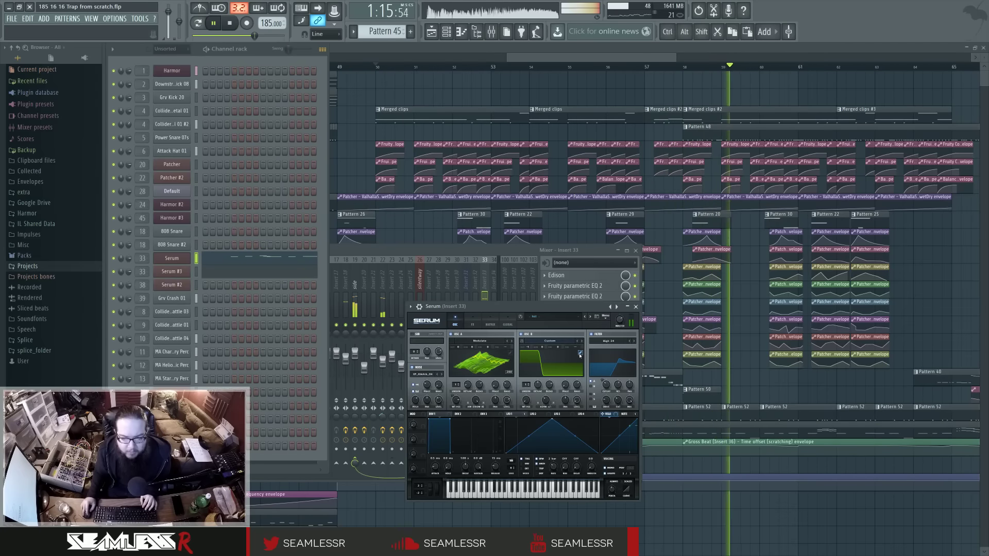
drag(548, 400, 548, 405)
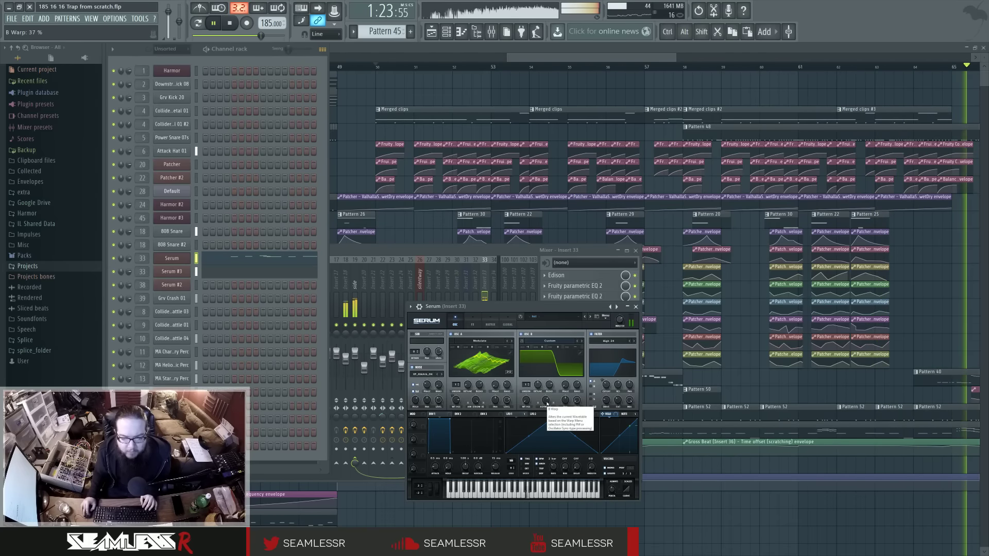
Reopen Serum from the channel rack, show its effects, and open the X-Shaper distortion's curve editor
click(416, 231)
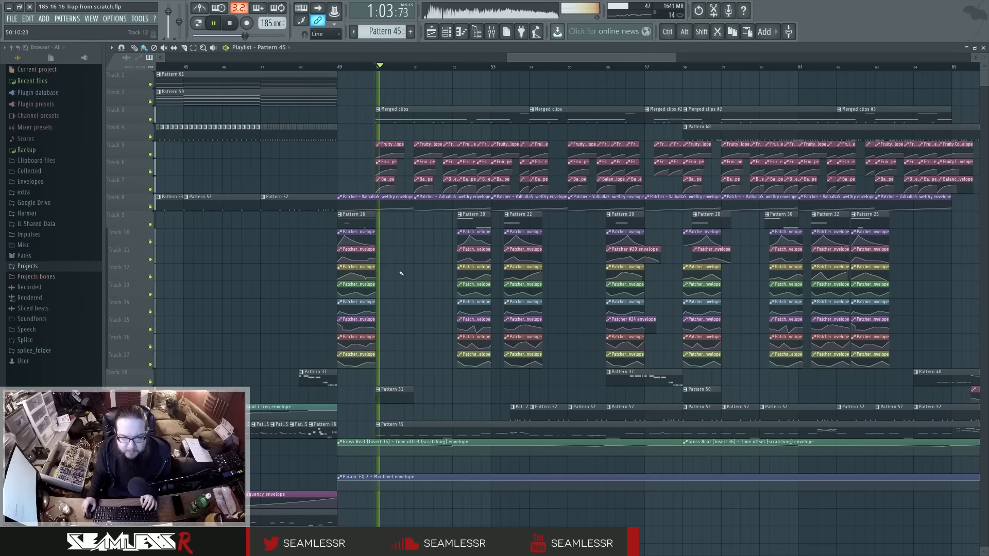
key(F9)
click(447, 32)
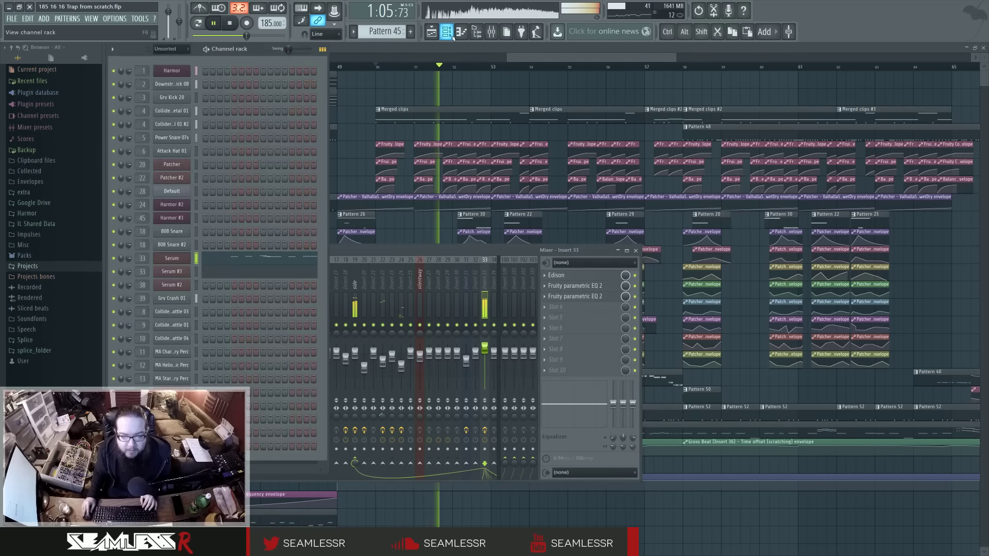
click(182, 260)
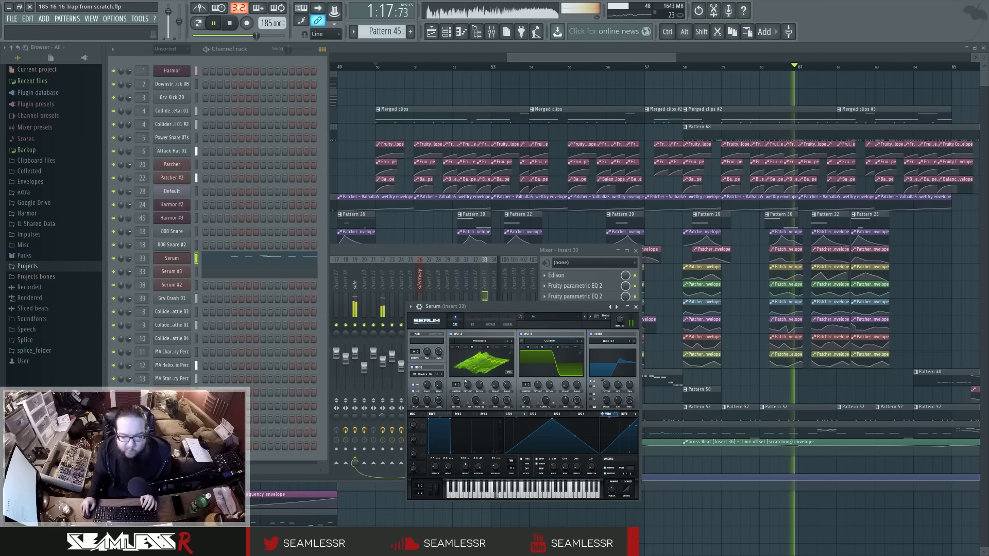
click(480, 325)
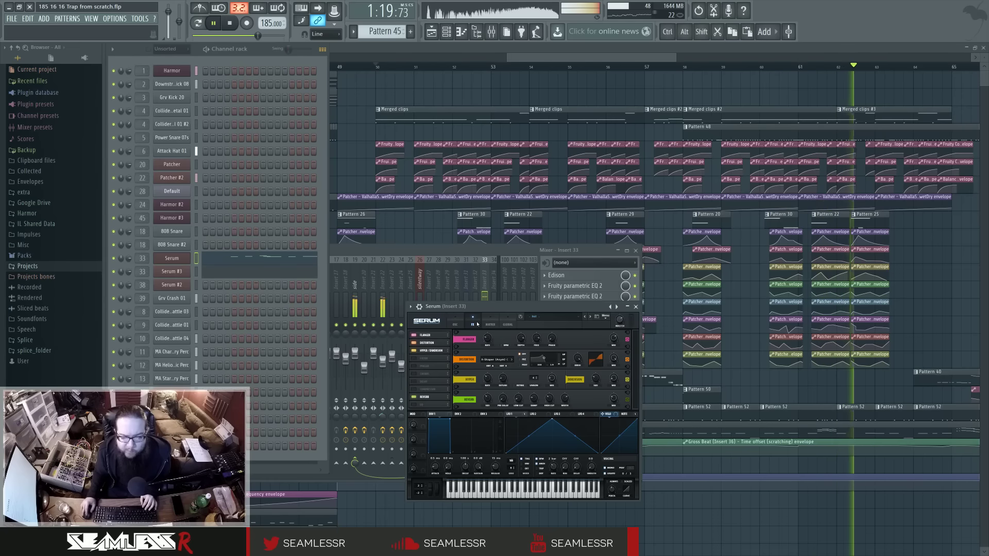
click(504, 366)
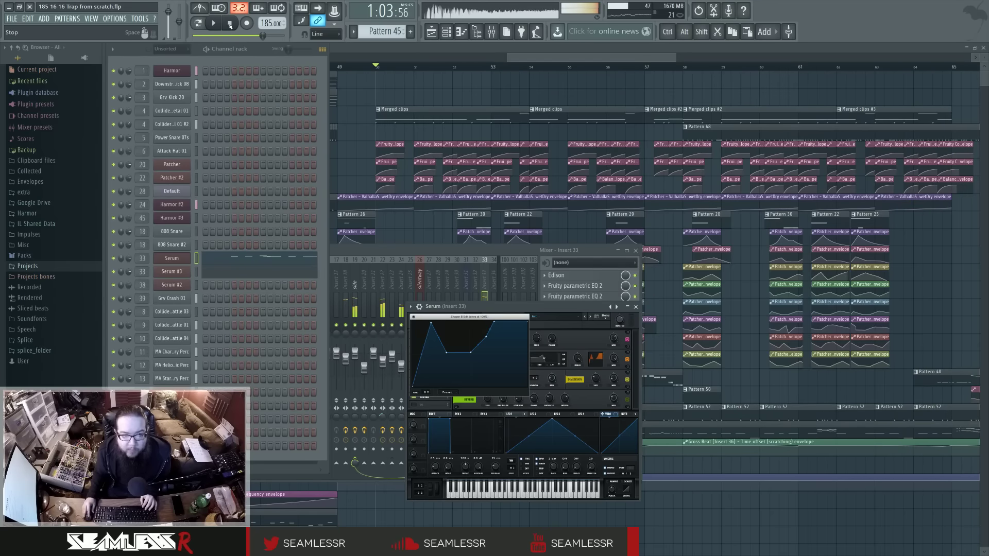
Restart the drop from bar 49 and solo Insert 33 together with its routed tracks in the mixer
click(341, 68)
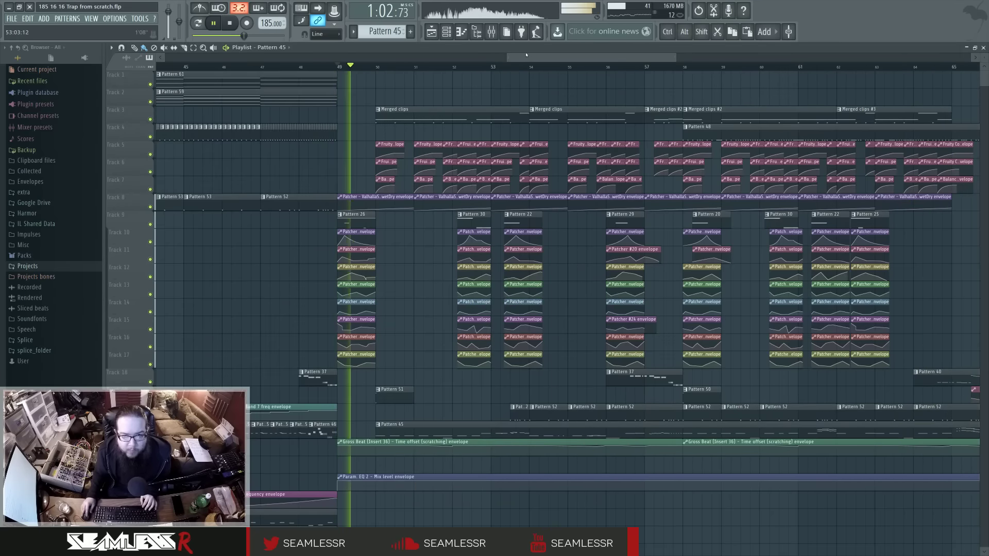
click(491, 32)
right_click(485, 326)
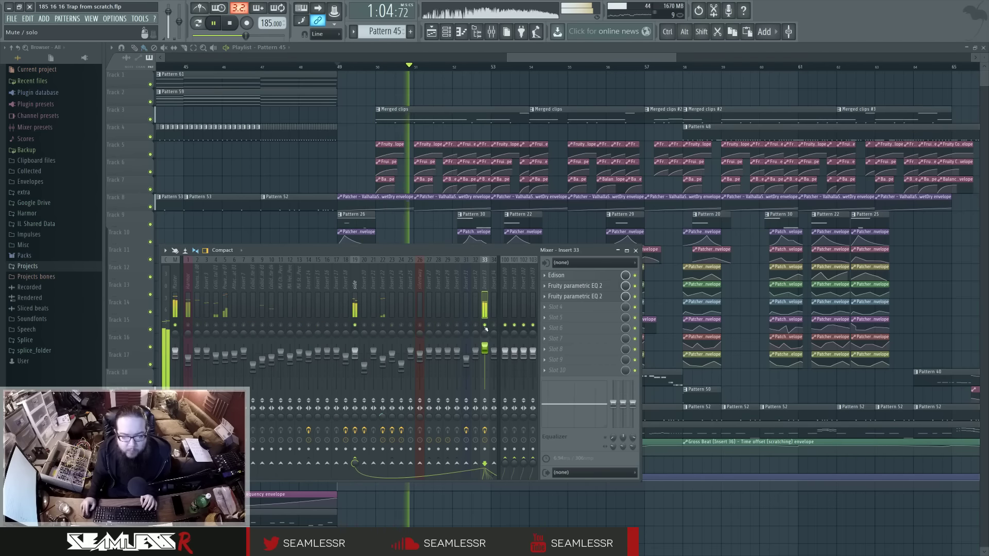
scroll(389, 300, right, 3)
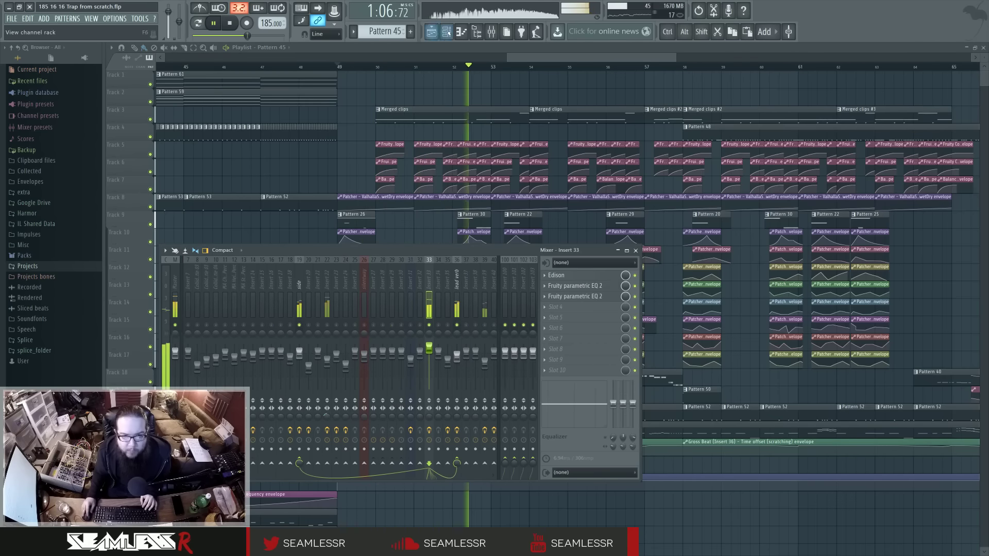
Reopen Serum during solo playback, compare its oscillators with its effects, and open the distortion's shaper curve editor
key(F6)
click(182, 257)
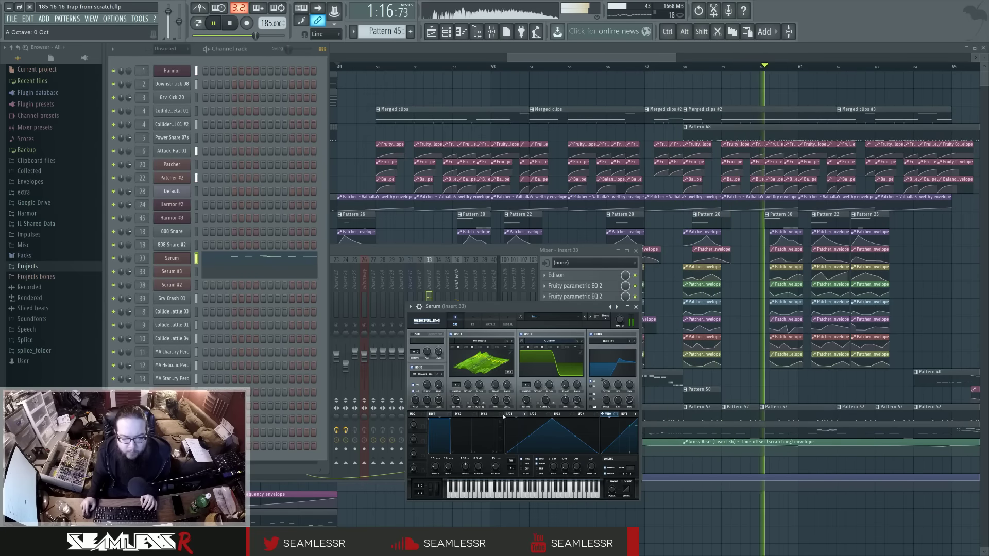
click(473, 325)
click(455, 326)
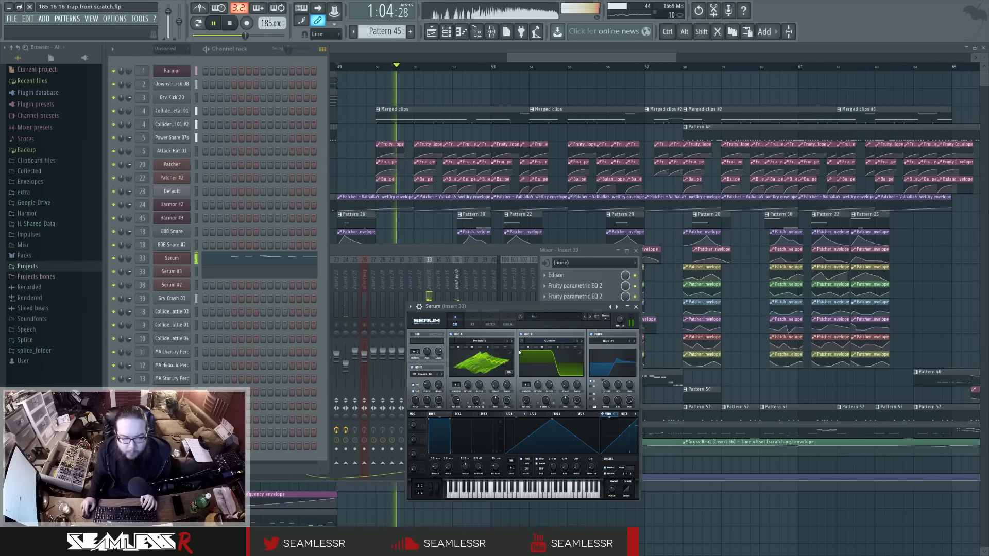
click(473, 324)
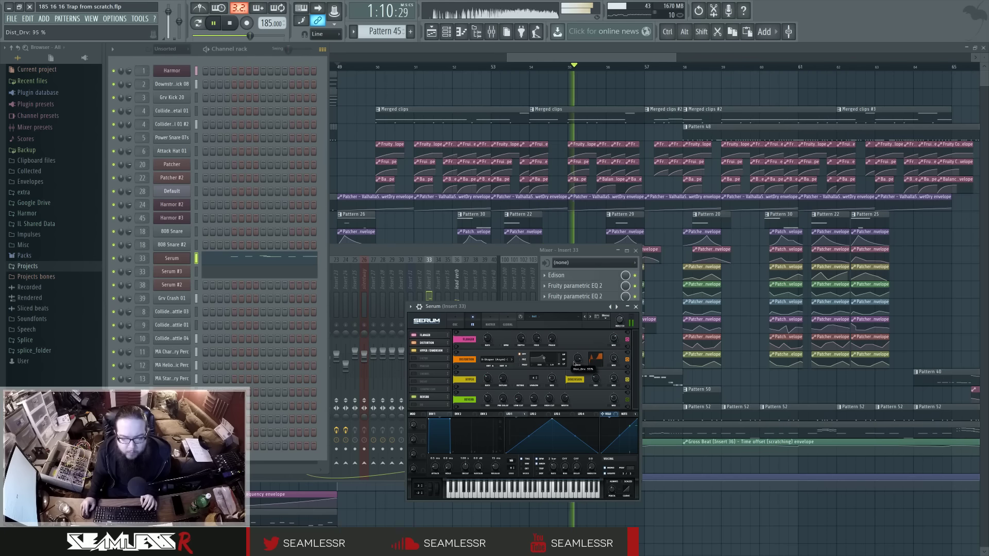
click(505, 367)
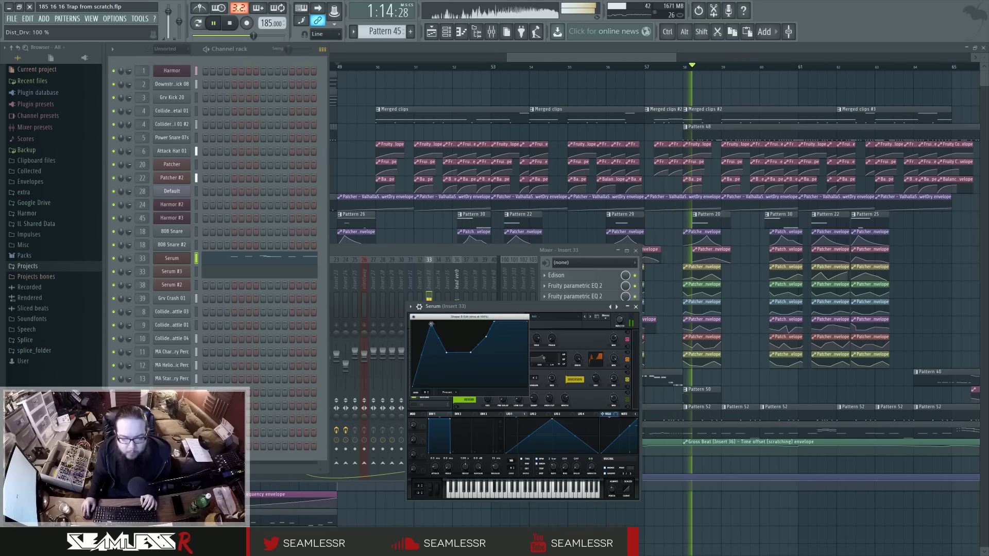
Try a stepped staircase shape for the distortion's shaper curve with the drive at 100%, and close the curve editor
drag(431, 324, 448, 380)
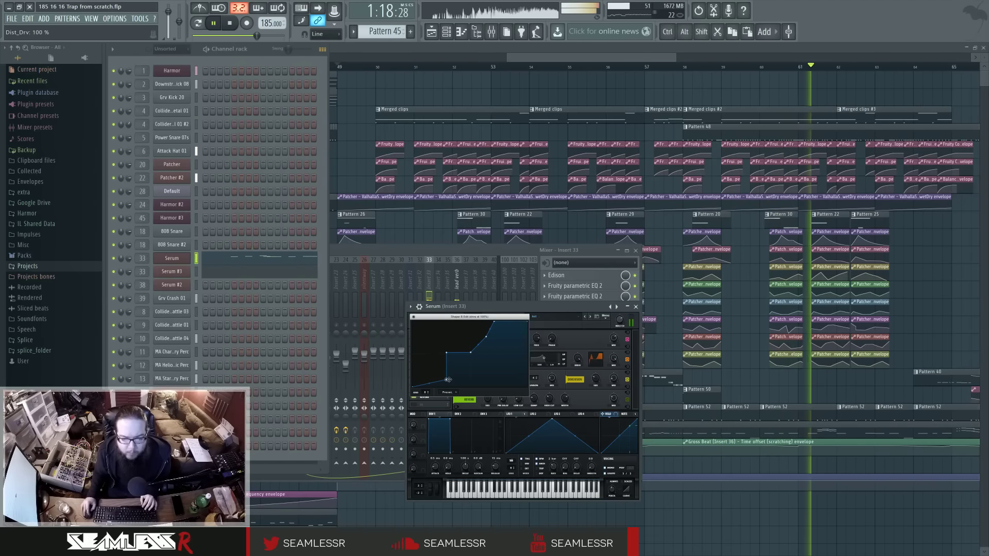
click(215, 23)
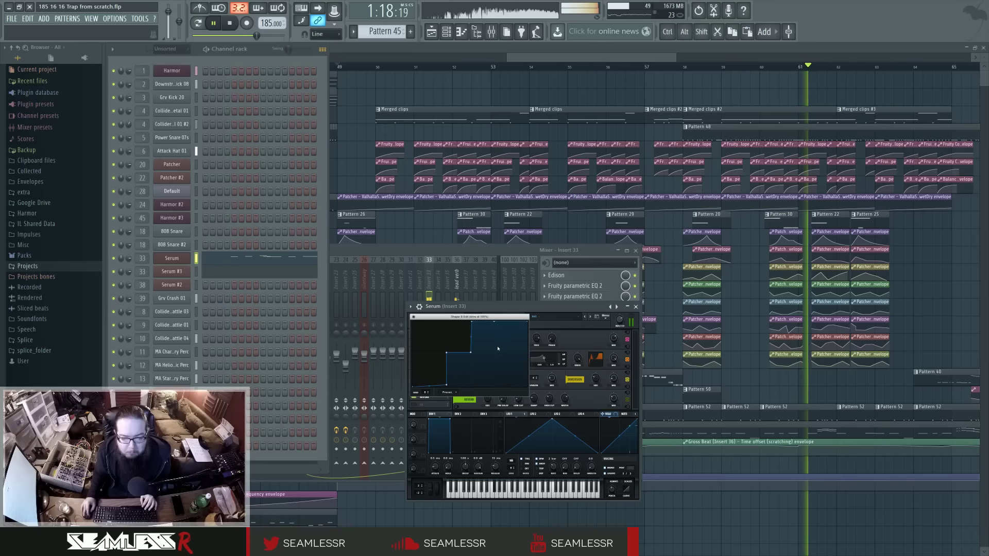
drag(577, 359, 579, 355)
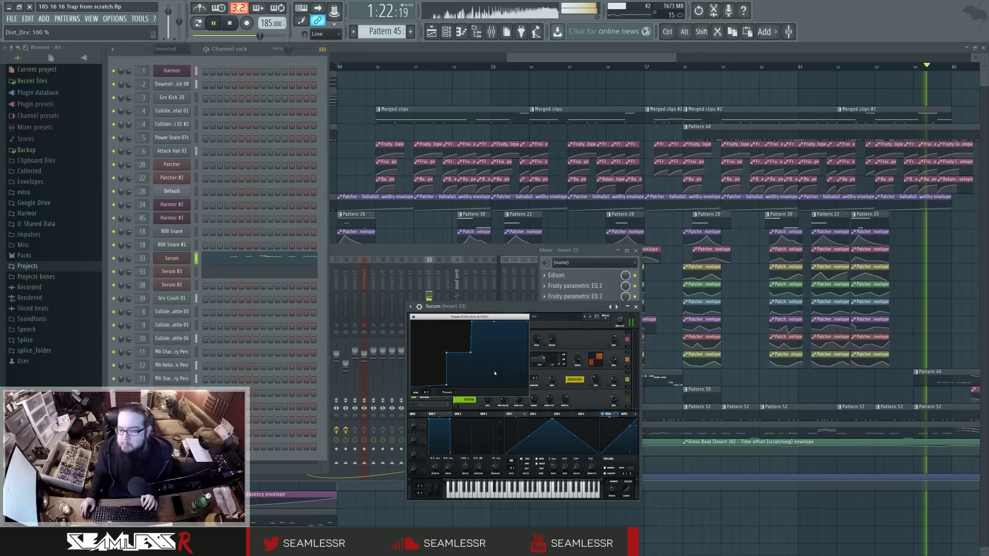
click(414, 317)
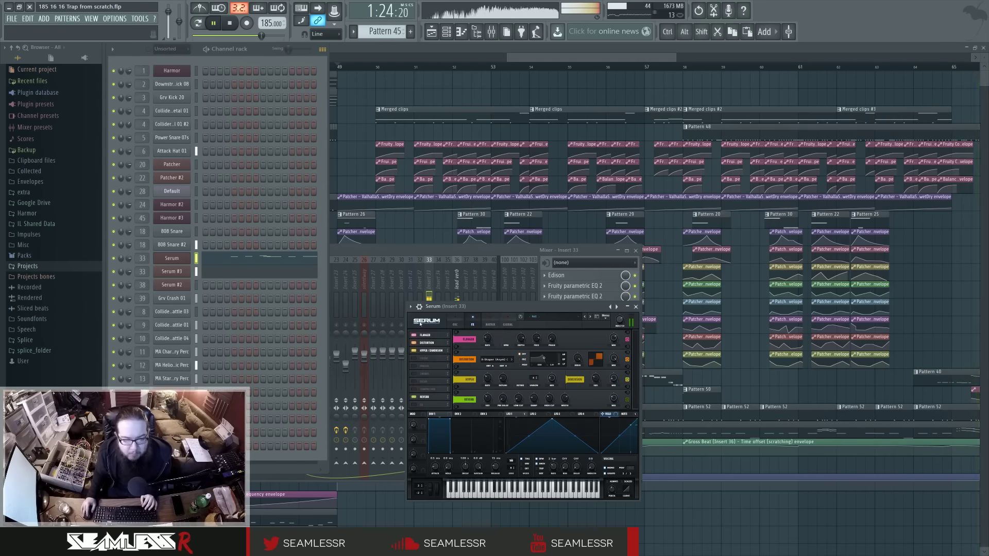
Reshape the distortion's shaper curve to a sharp early peak dropping to a flat middle, and return to Serum's oscillators
click(455, 324)
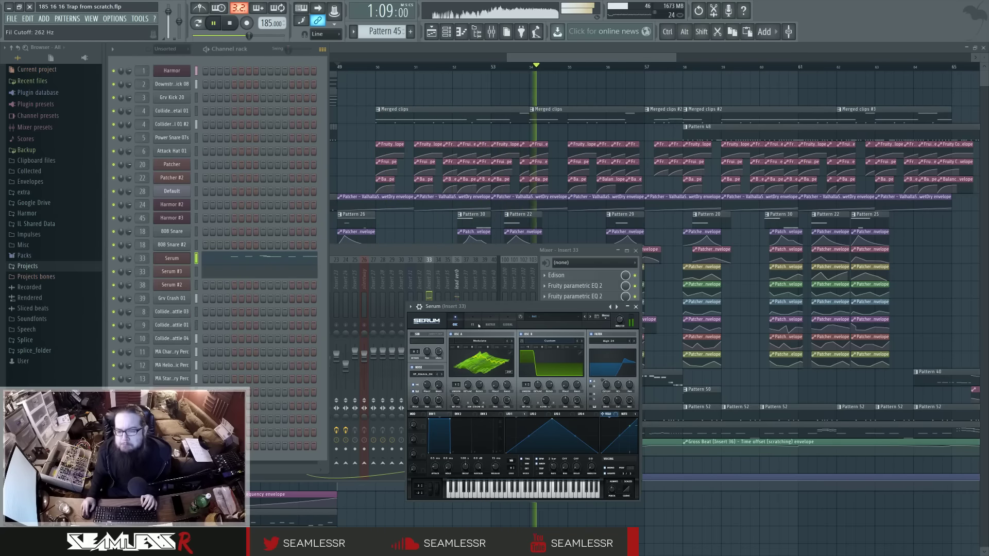
click(473, 325)
click(503, 367)
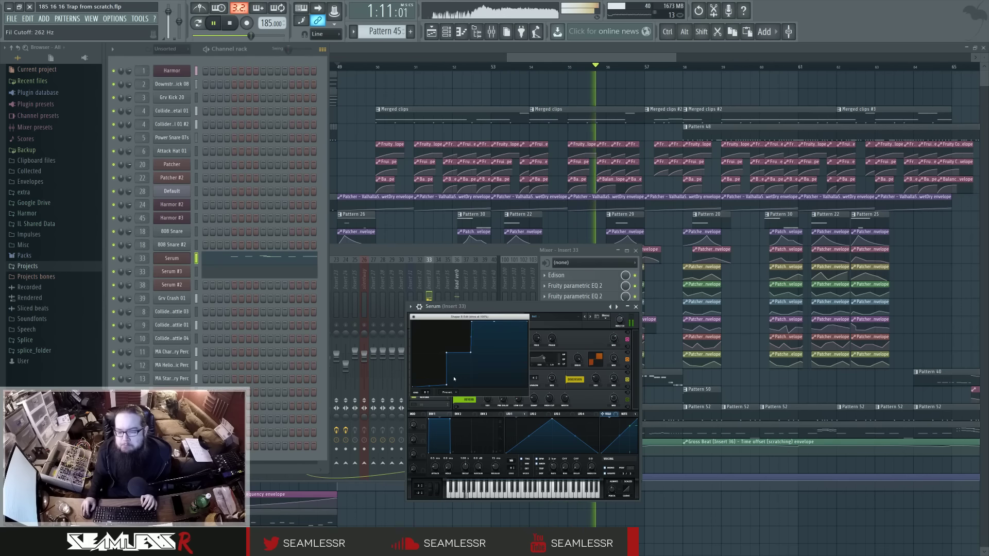
drag(472, 323, 447, 320)
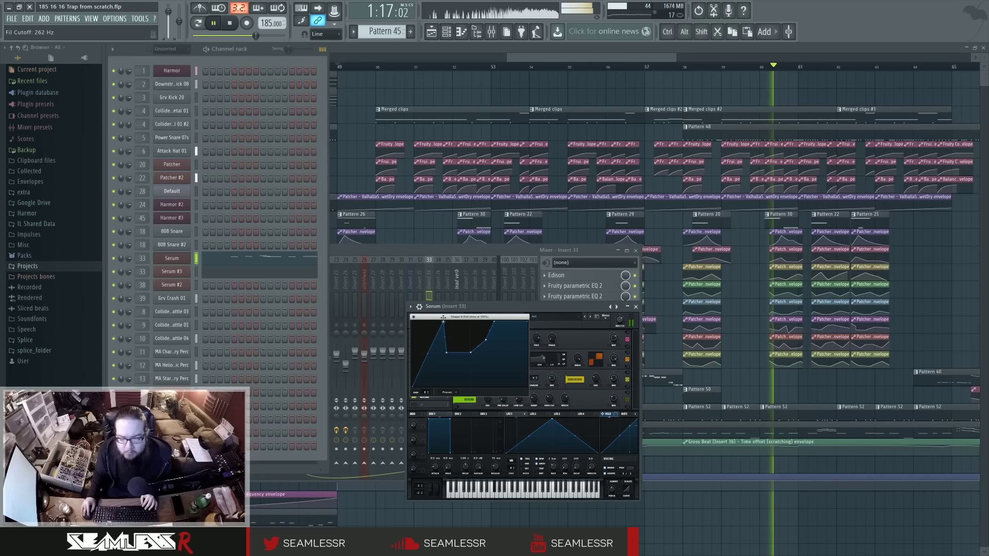
click(413, 317)
click(456, 324)
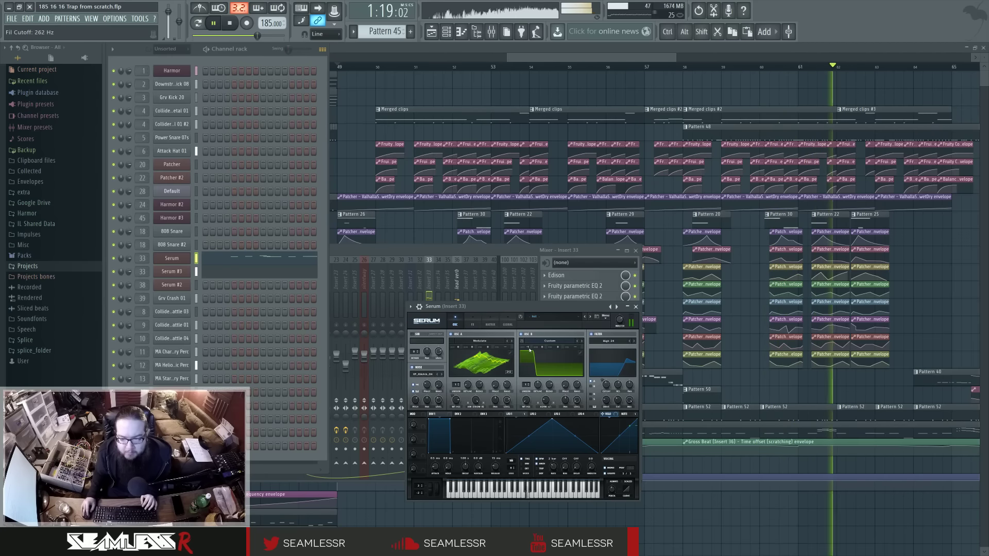
Fine-tune Serum's filter cutoff and the flanger's mix and rate while the bass plays
drag(607, 389, 608, 392)
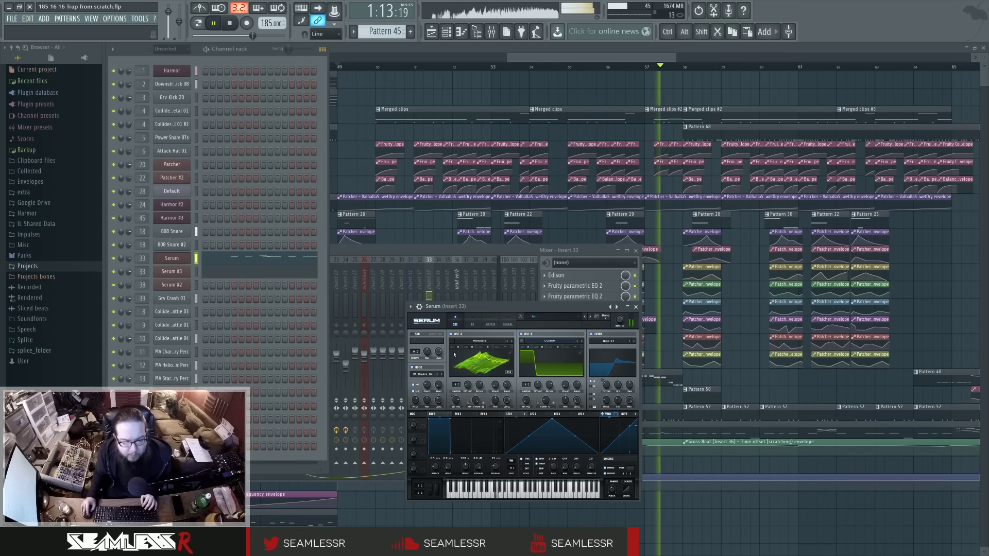
click(473, 324)
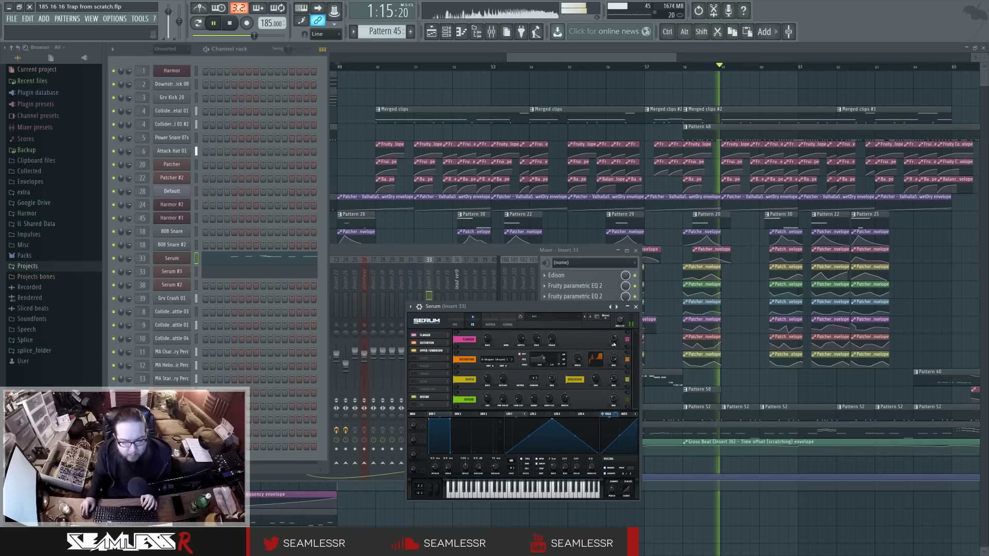
drag(613, 338, 615, 349)
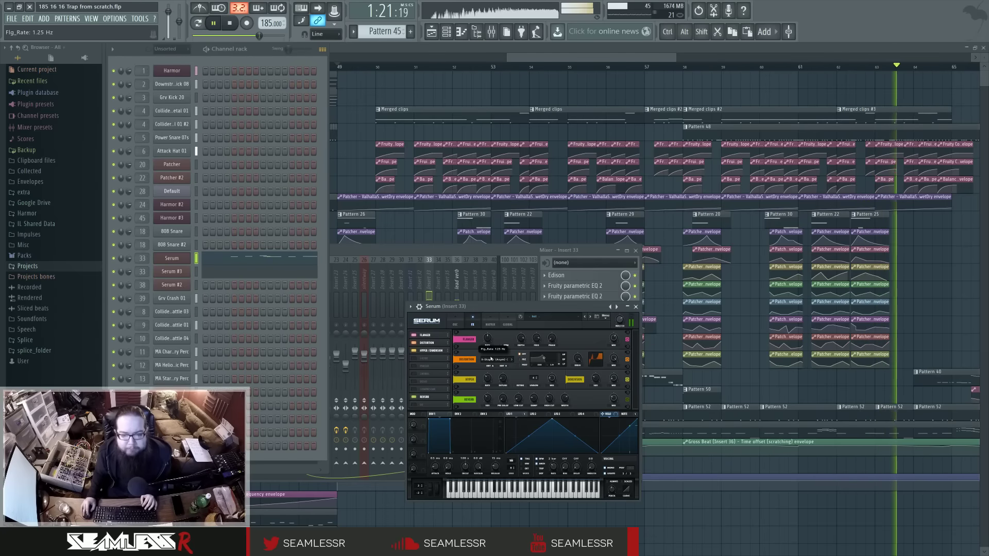
drag(488, 340, 489, 346)
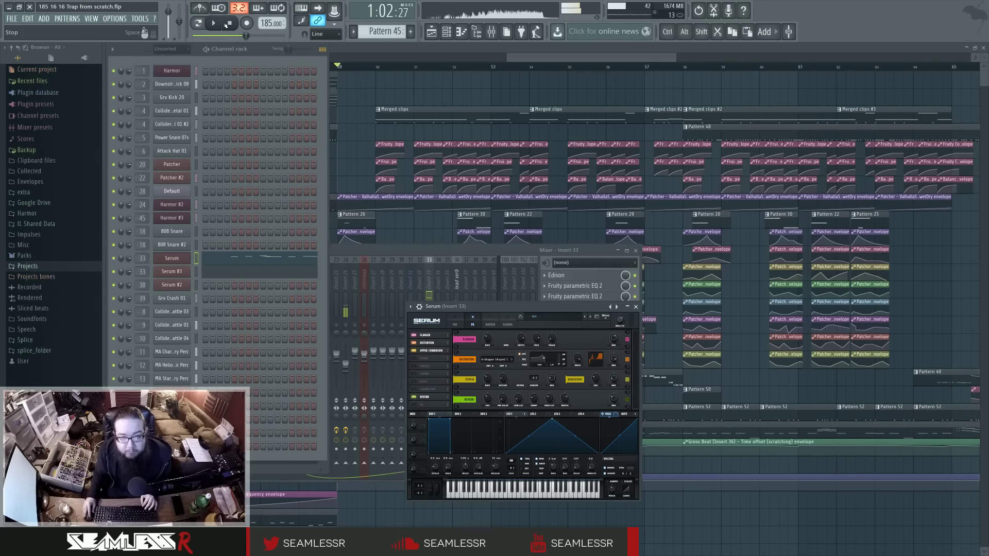
Restart the drop from bar 49 and reopen the Serum channel's synth from the channel rack
click(339, 67)
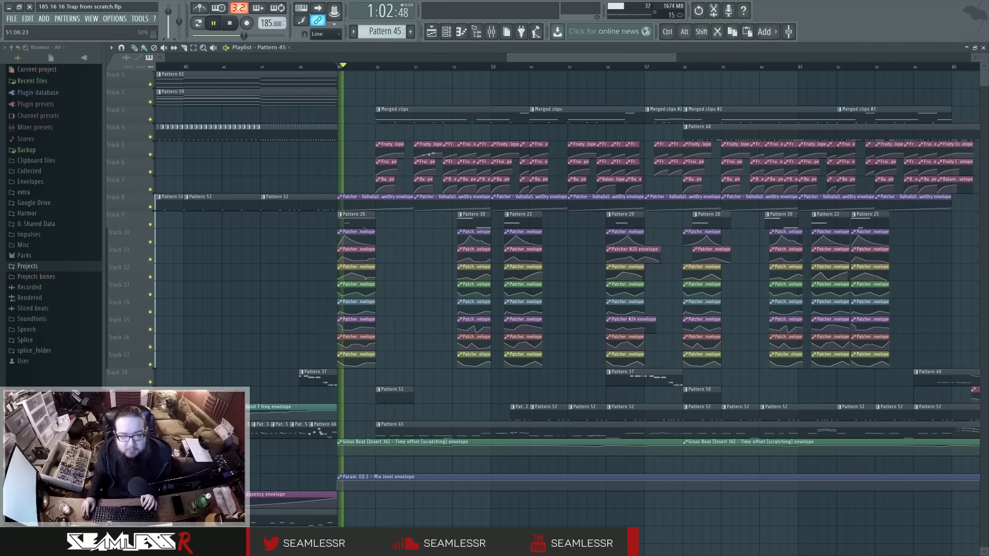
click(446, 32)
click(175, 260)
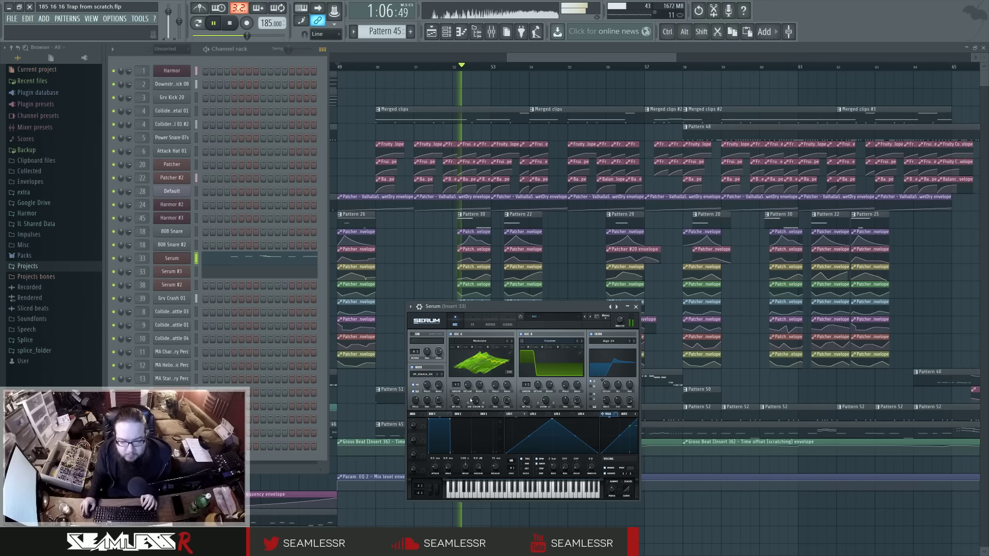
Compare Serum's effects with its oscillators during playback and try adjusting oscillator B's octave
click(472, 328)
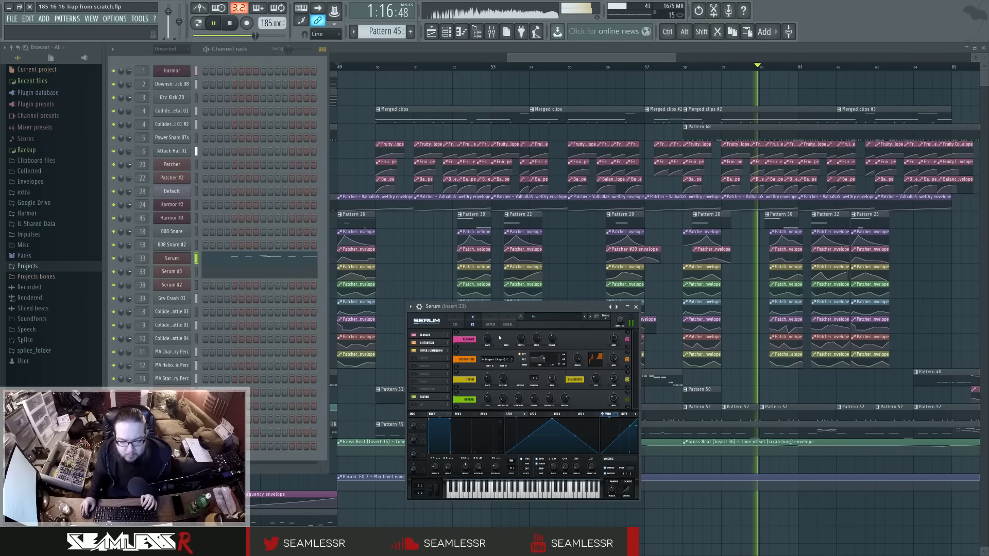
click(462, 325)
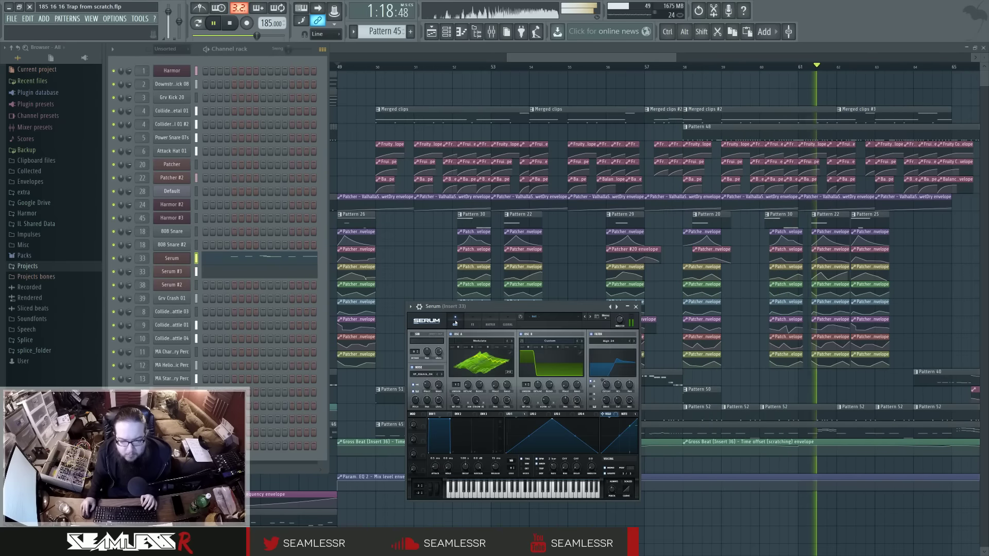
drag(507, 308, 504, 308)
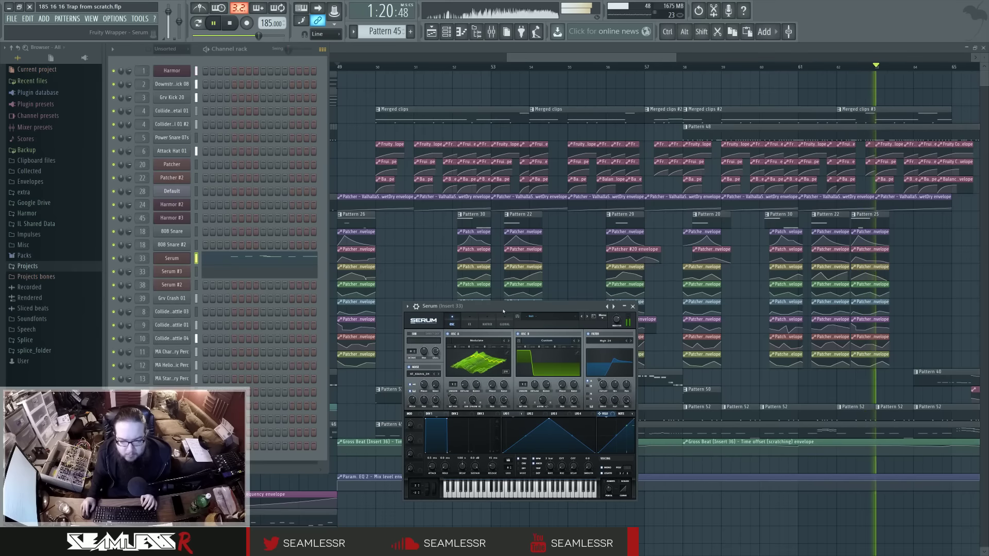
drag(525, 347, 526, 353)
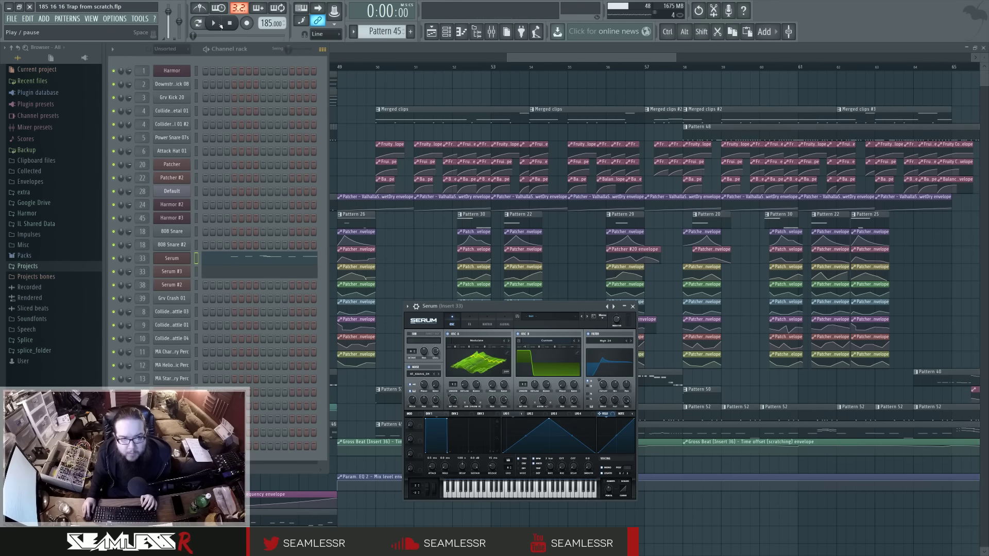
Replay the drop from bar 49 and bring Serum's oscillators back up over the playlist
click(340, 67)
key(space)
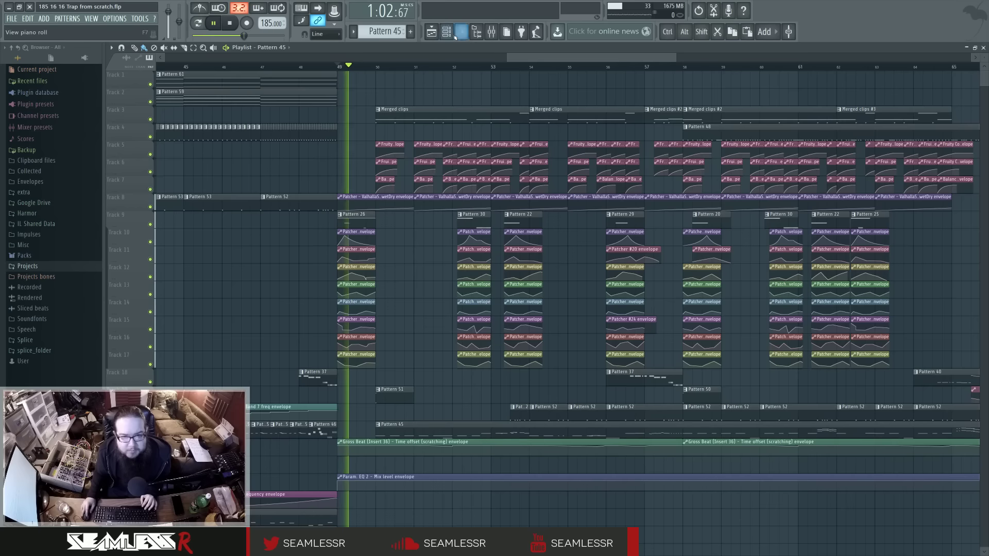
key(F6)
click(187, 262)
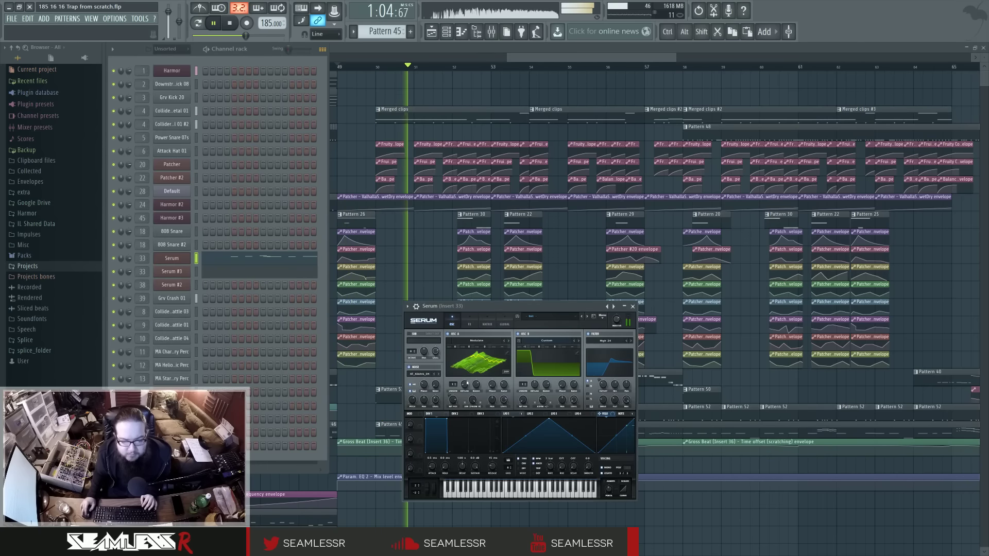
Try oscillator A at +1 and +2 octaves with oscillator B's warp at -17%, and lower oscillator A's octave again
drag(454, 348, 457, 340)
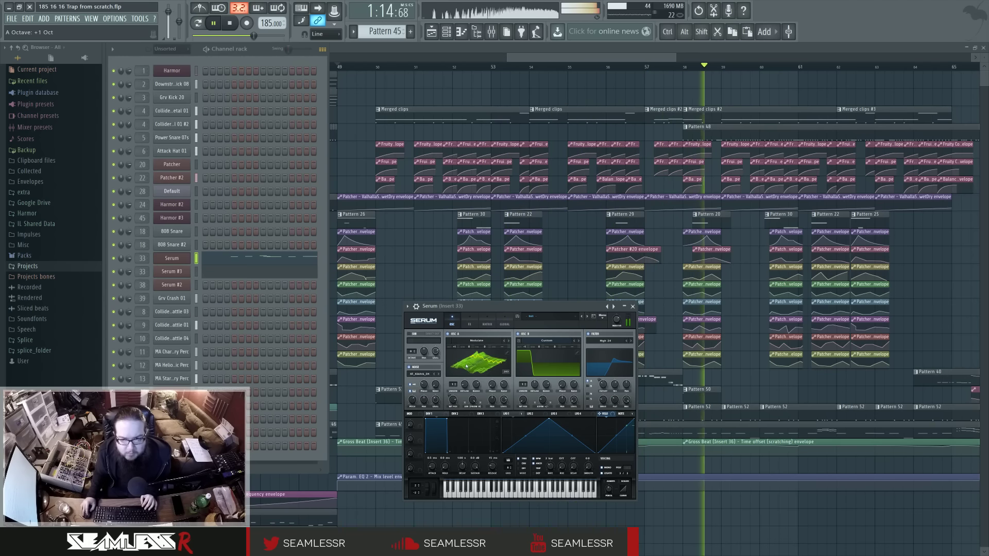
drag(456, 346, 456, 339)
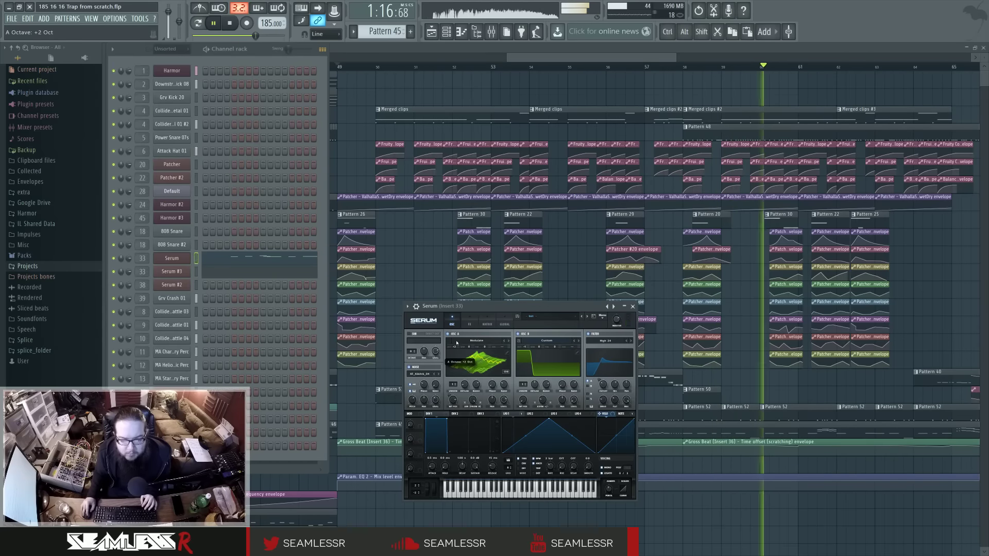
drag(543, 400, 542, 393)
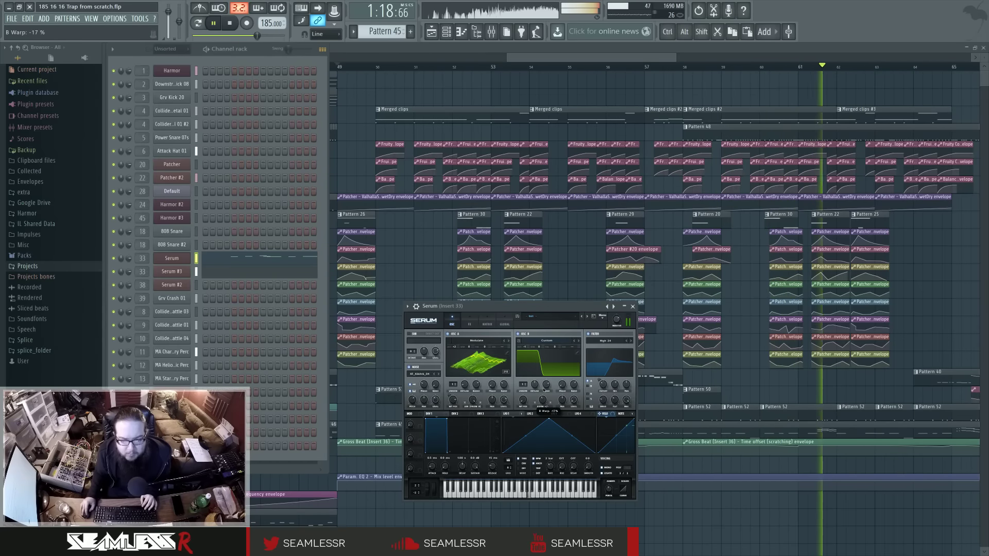
drag(453, 348, 454, 355)
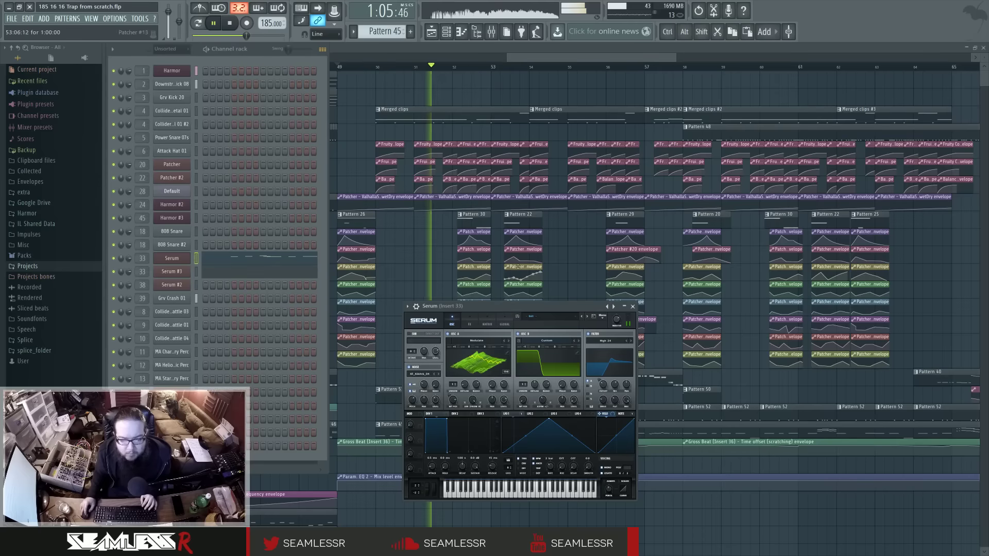
Look through Serum's global settings, set the upward pitch bend range to 24 semitones, and adjust the downward bend range
click(506, 322)
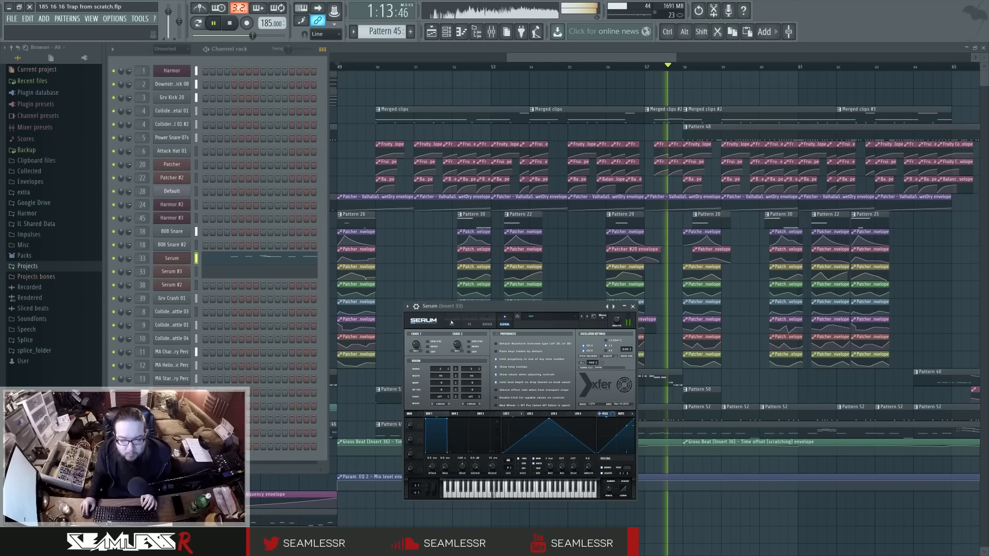
click(451, 322)
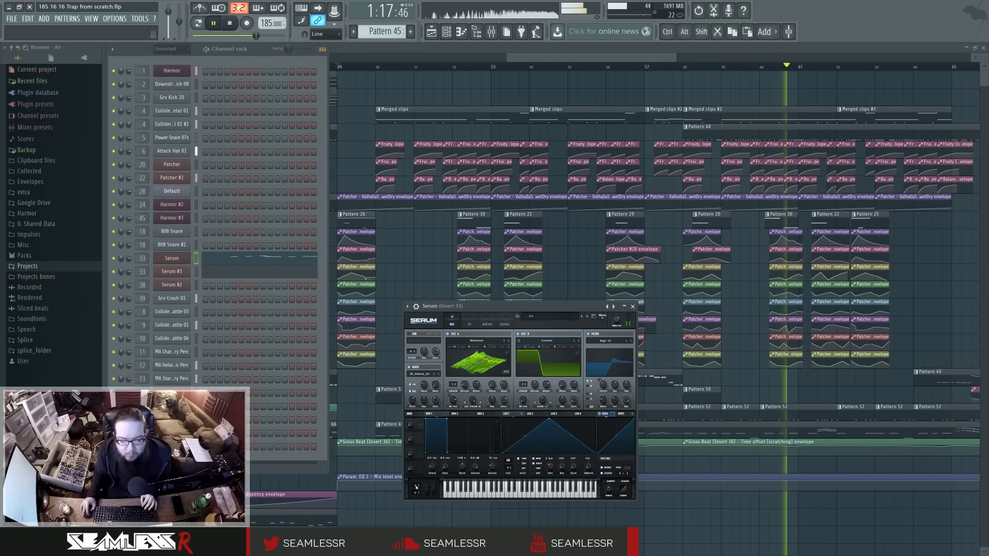
drag(417, 487, 426, 453)
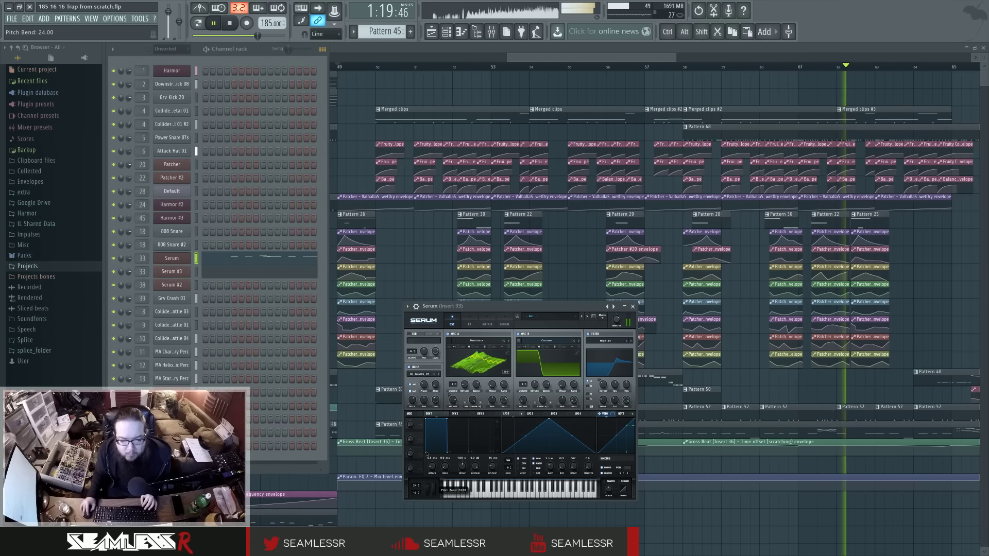
drag(416, 493, 418, 527)
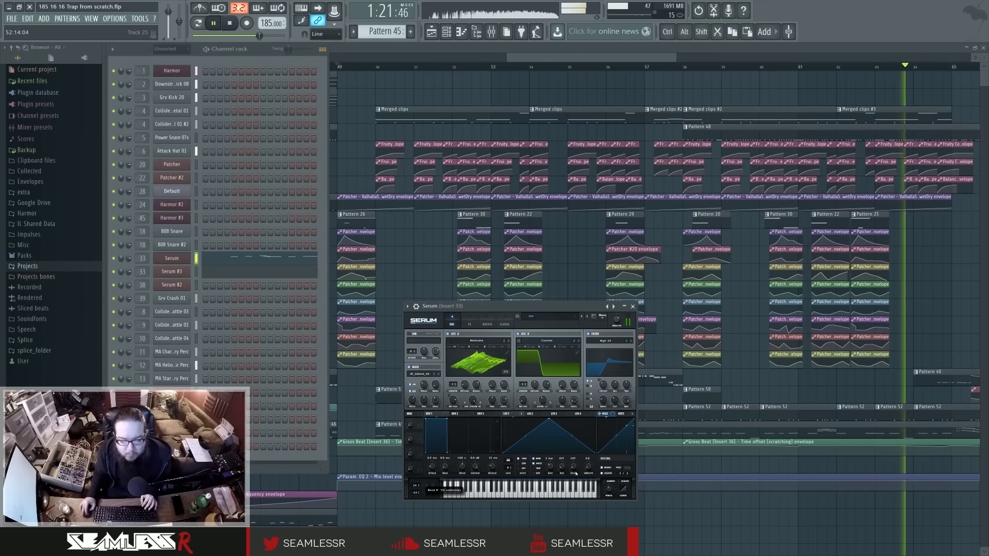
Lower oscillator B's warp to narrow its pulse, and reshape the distortion's curve with a mid-height plateau rising steeply to the top
drag(542, 400, 545, 420)
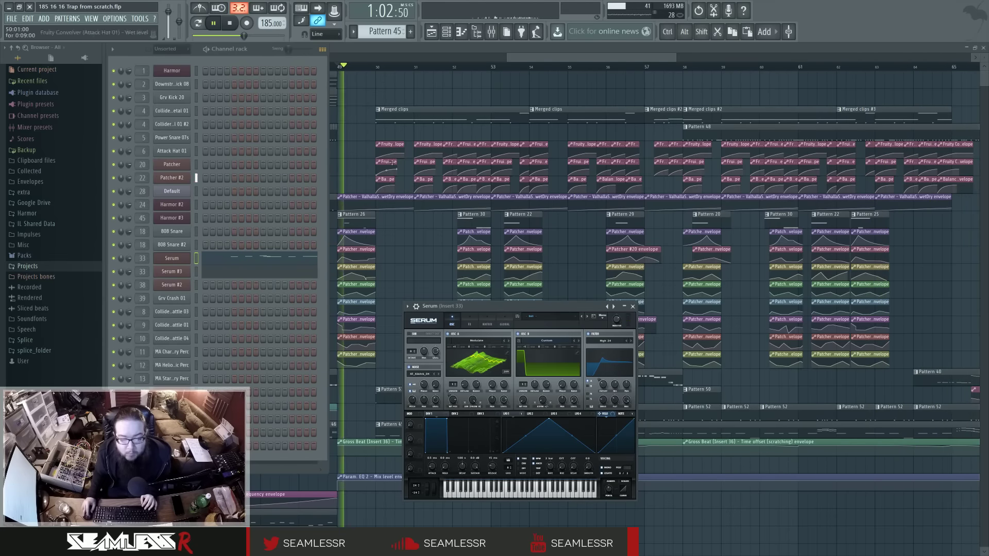
click(469, 321)
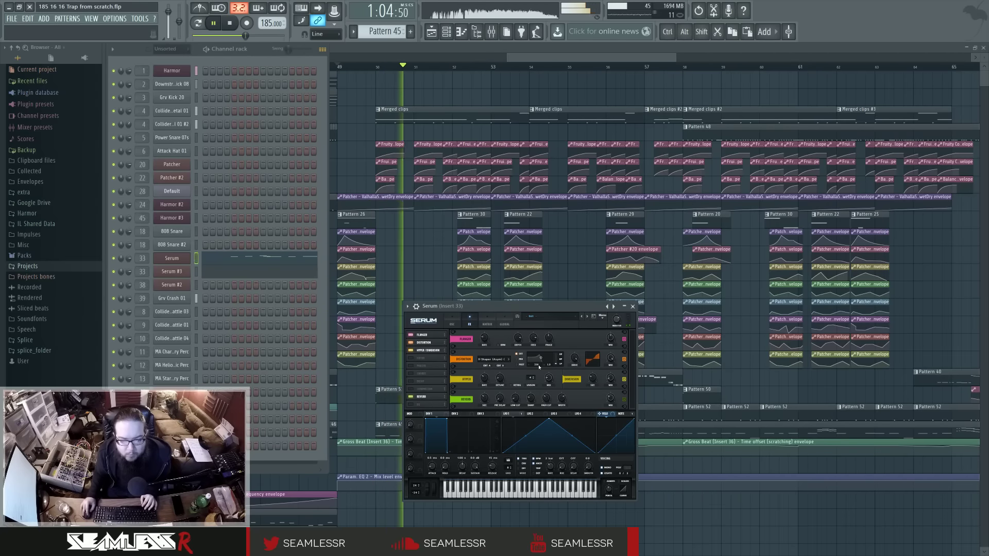
click(499, 365)
drag(439, 323, 435, 387)
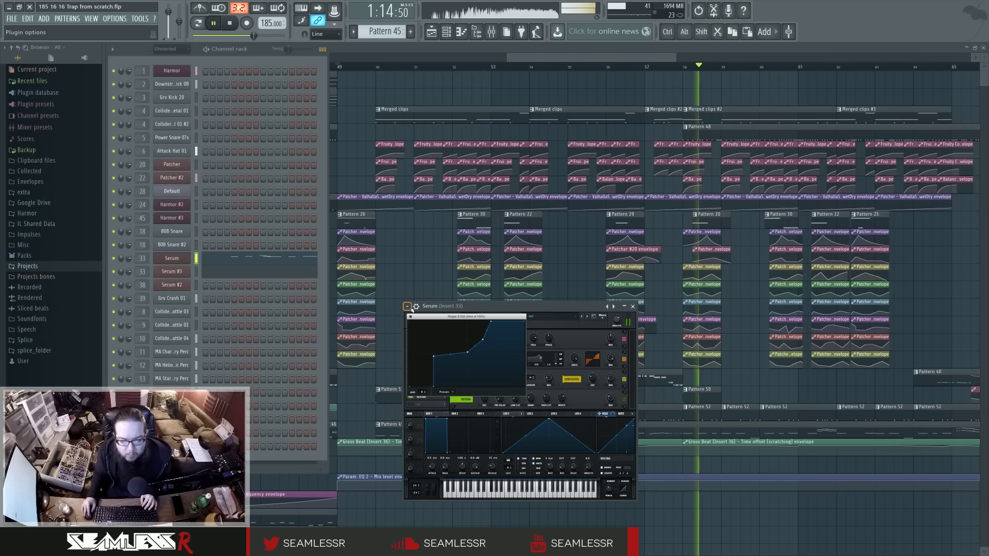
Check Insert 33 in the mixer, and play the drop with the playlist zoomed out to show the whole section
click(492, 31)
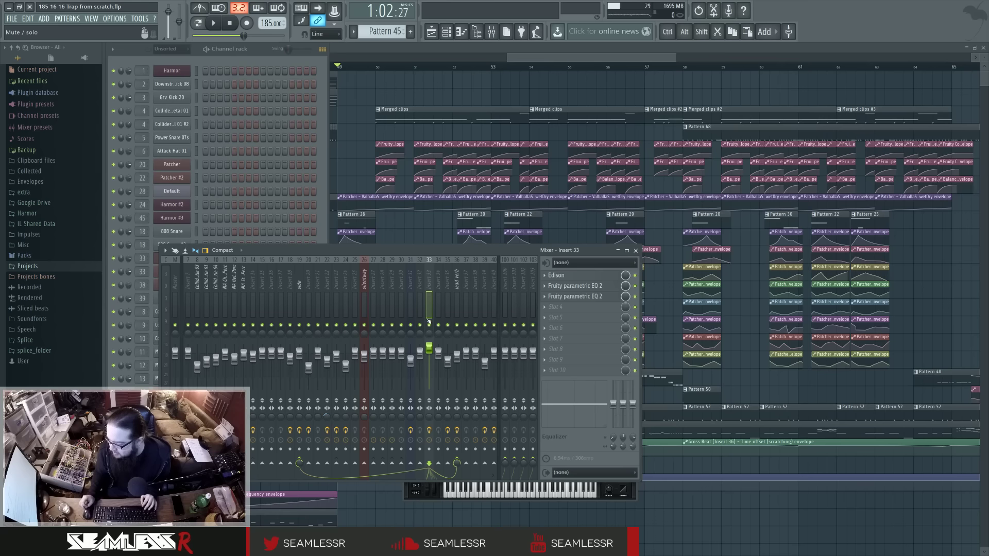
right_click(354, 162)
scroll(395, 278, down, 5)
key(space)
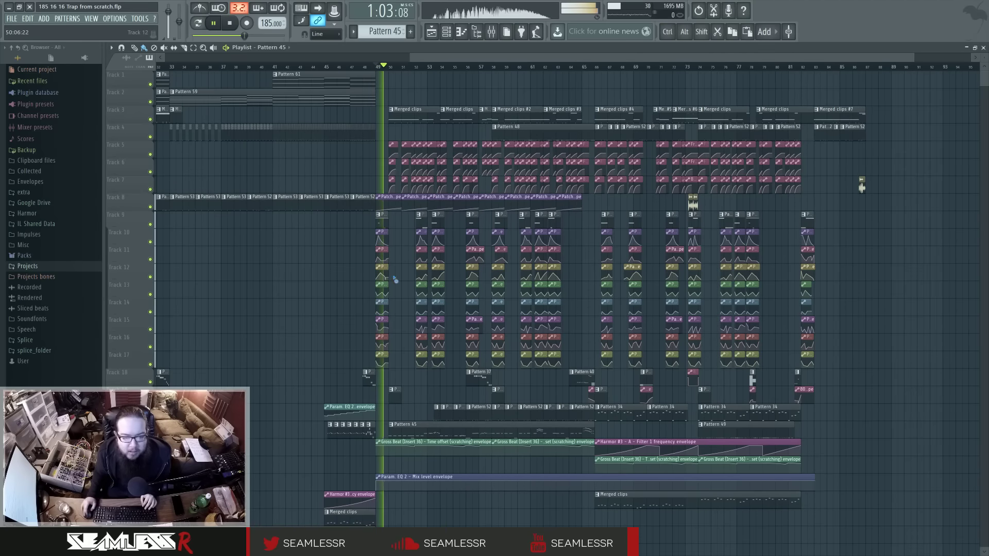
Watch Insert 33's levels in the mixer, reopen Serum, and open the filter cutoff's modulation options
click(491, 31)
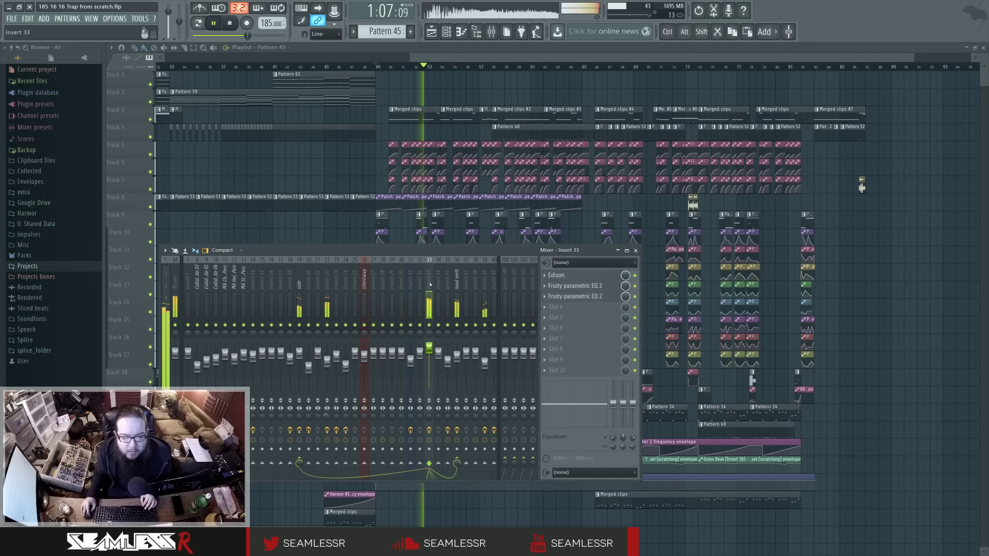
key(F6)
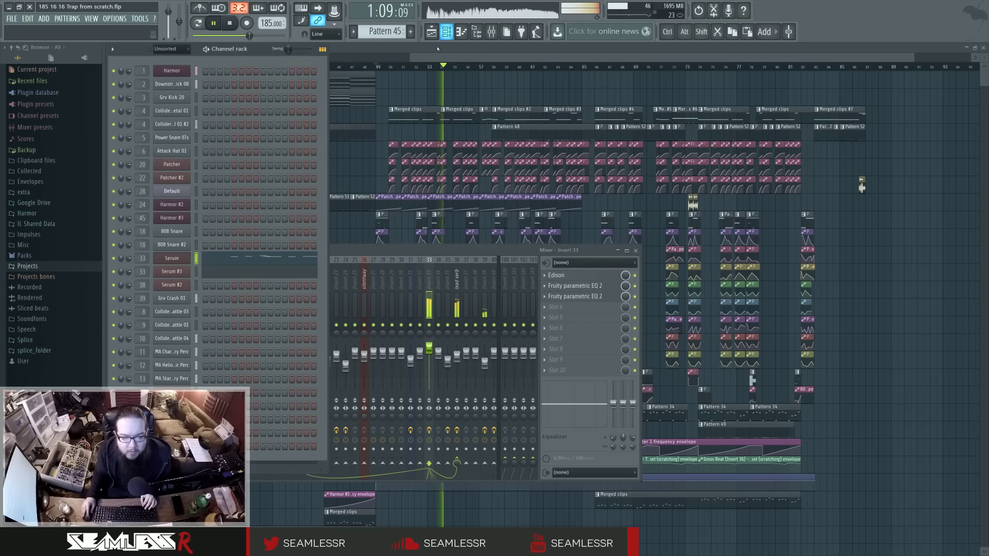
click(182, 259)
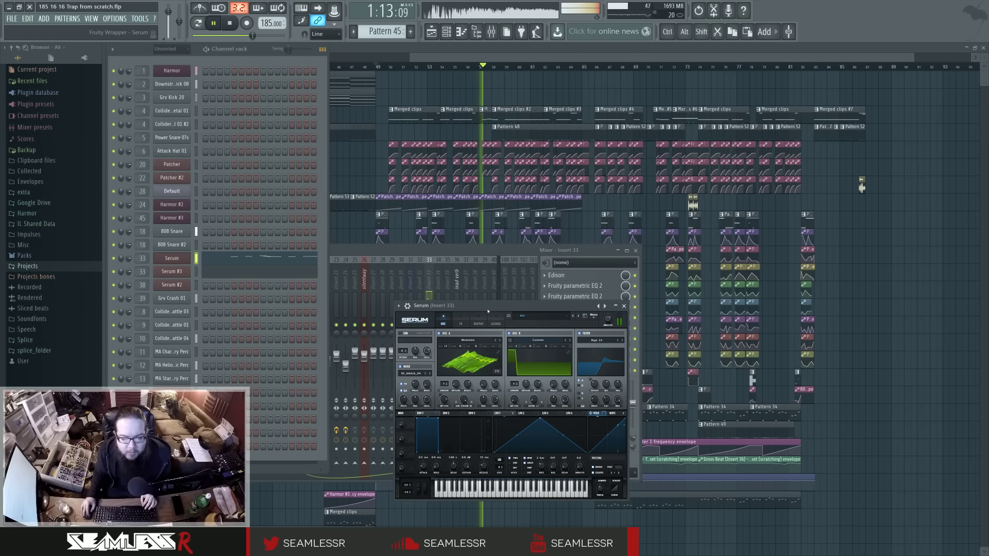
right_click(594, 385)
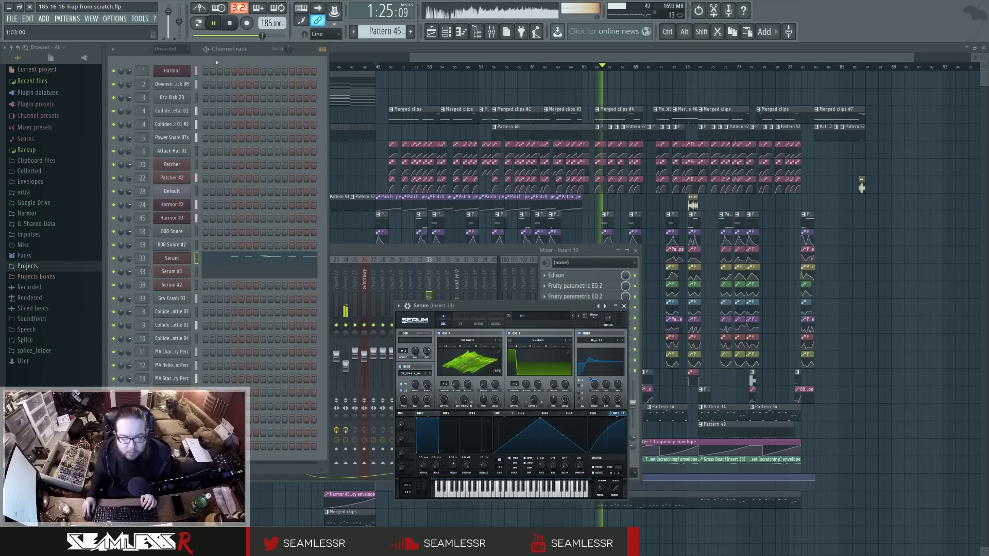
Replay the drop from bar 49 and place the flanger after the distortion in Serum's effects chain
click(231, 24)
key(space)
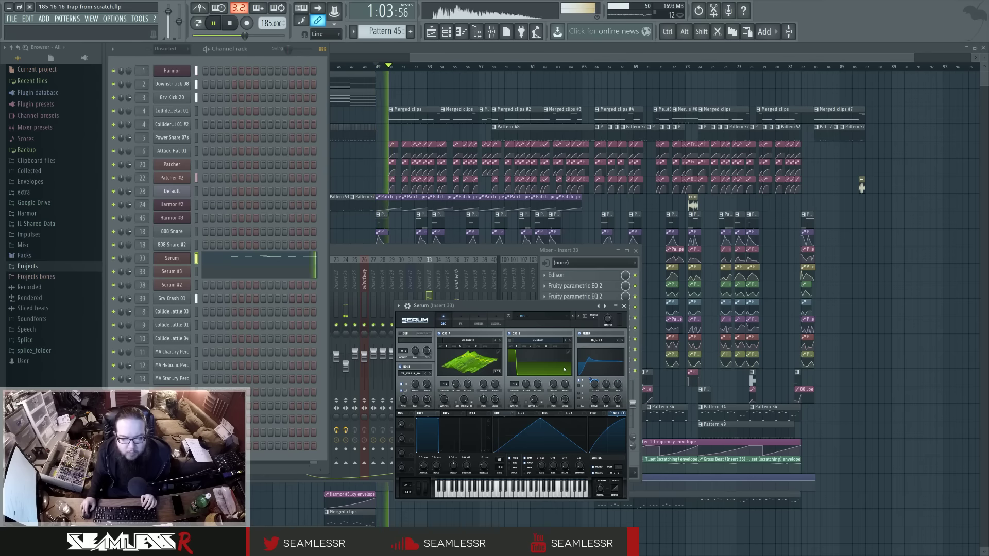
click(460, 324)
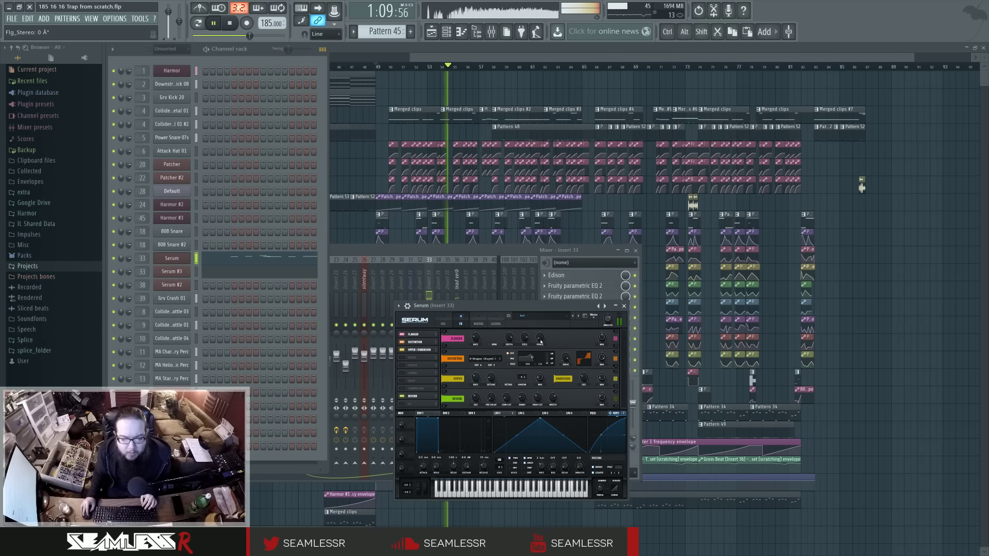
drag(420, 336, 420, 346)
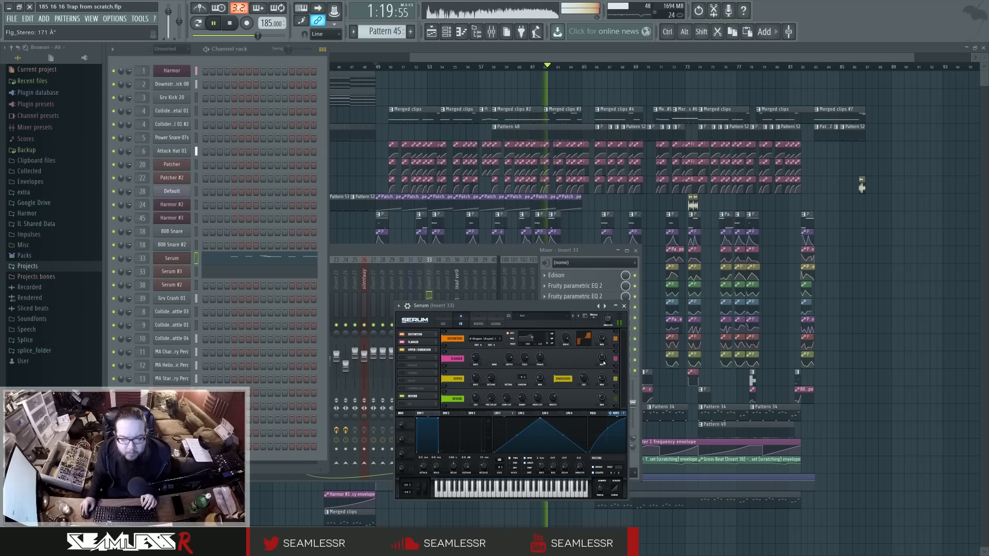
Move the mixer in front of Serum and compare the lead verb track with Insert 33
drag(504, 251, 559, 265)
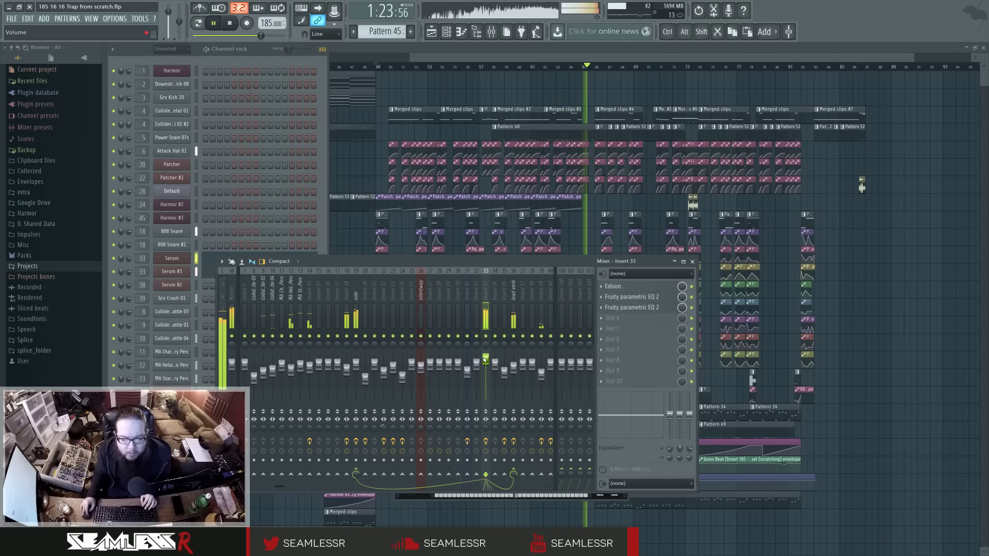
click(514, 316)
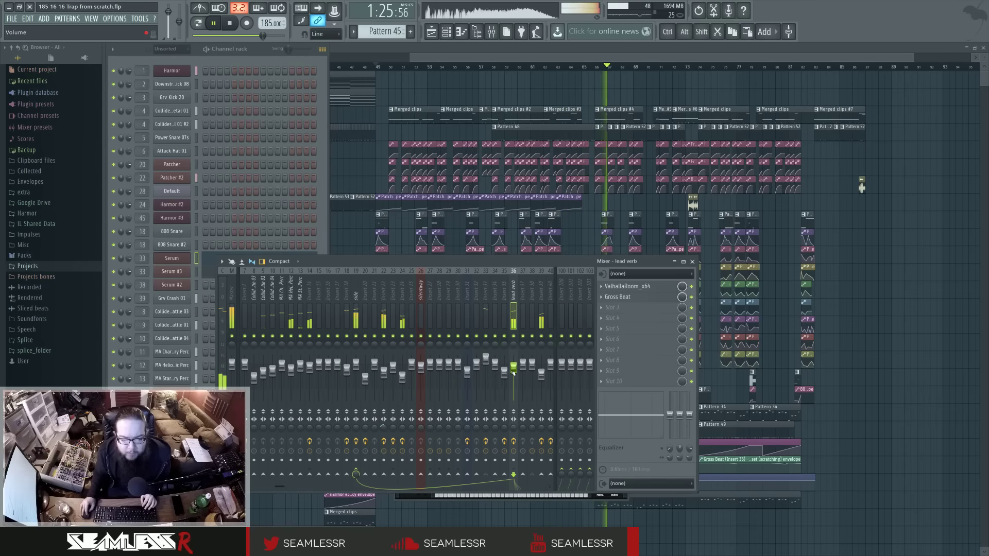
click(487, 358)
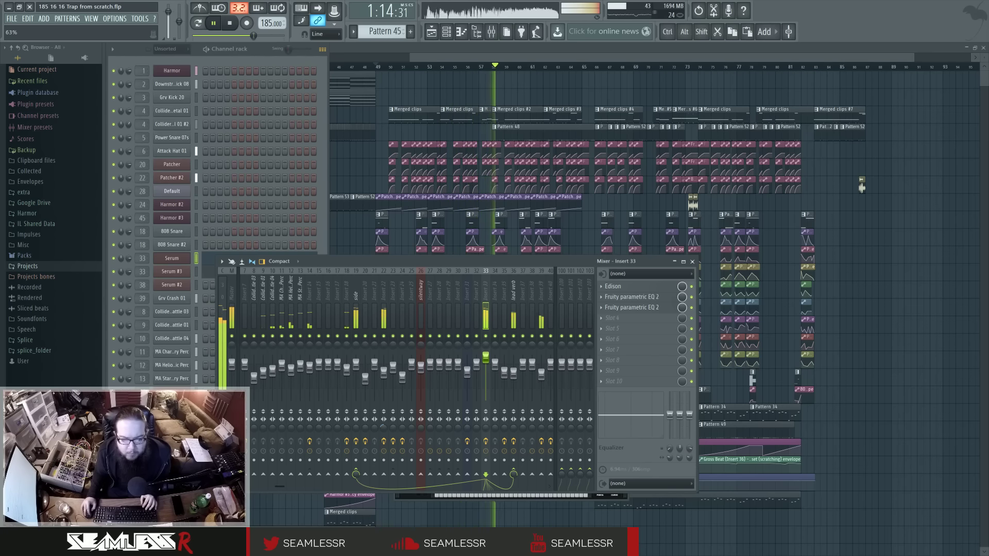
Load Patcher in slot 4 of Insert 33 and place a Stereo Shaper between its input and output
click(610, 320)
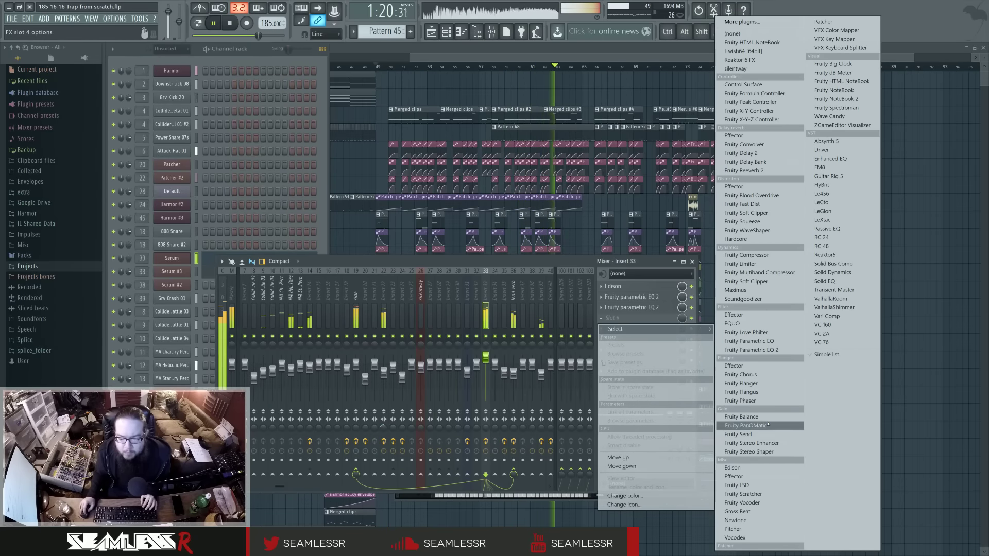
click(827, 24)
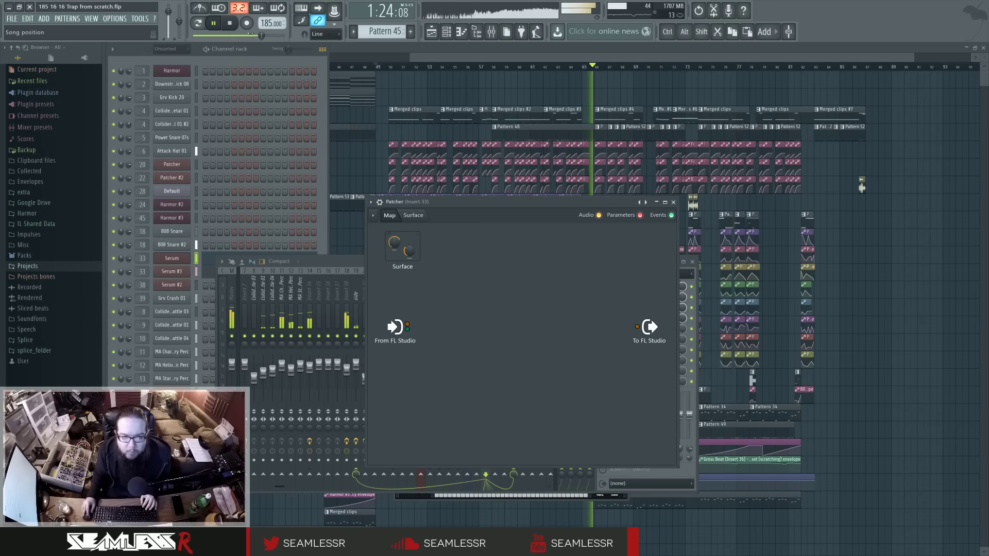
key(F8)
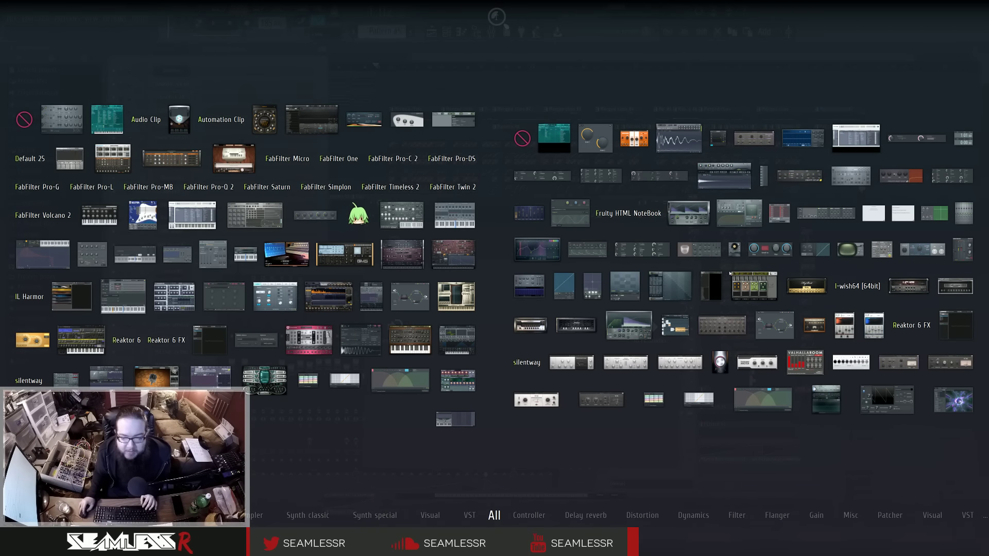
drag(958, 249, 481, 316)
Adjust the Stereo Shaper's mixer matrix and in/out difference output, and activate its Send 1 audio output
double_click(479, 309)
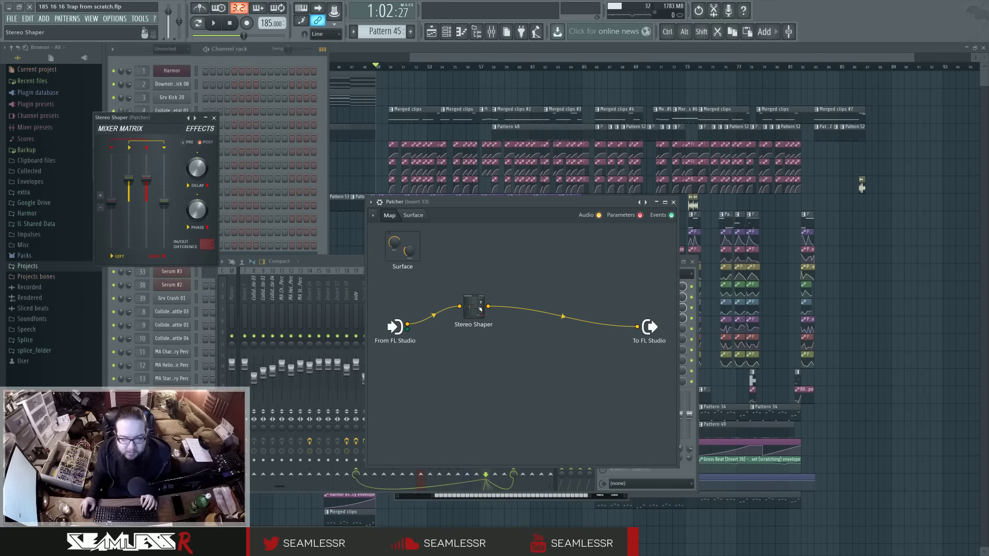
drag(158, 120, 362, 276)
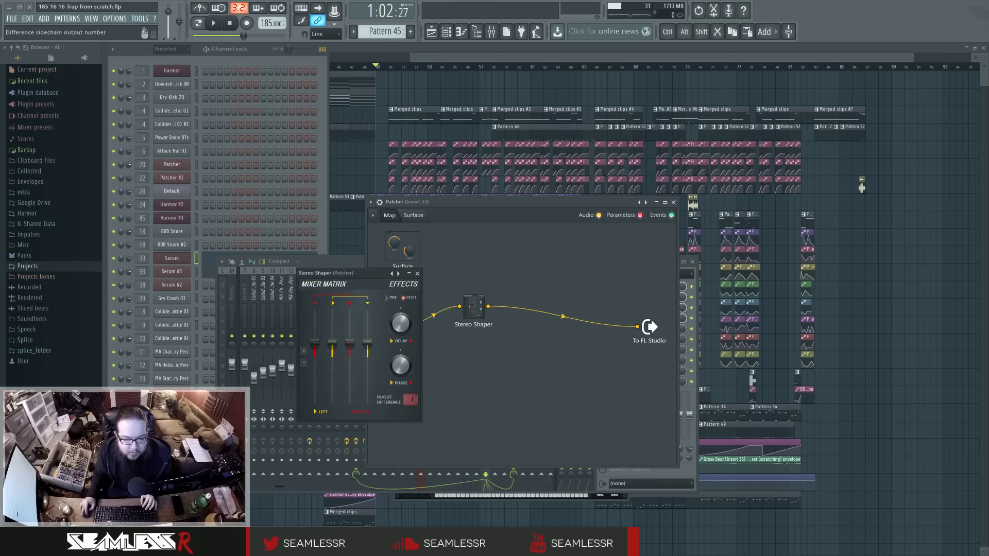
right_click(478, 313)
mouse_move(561, 369)
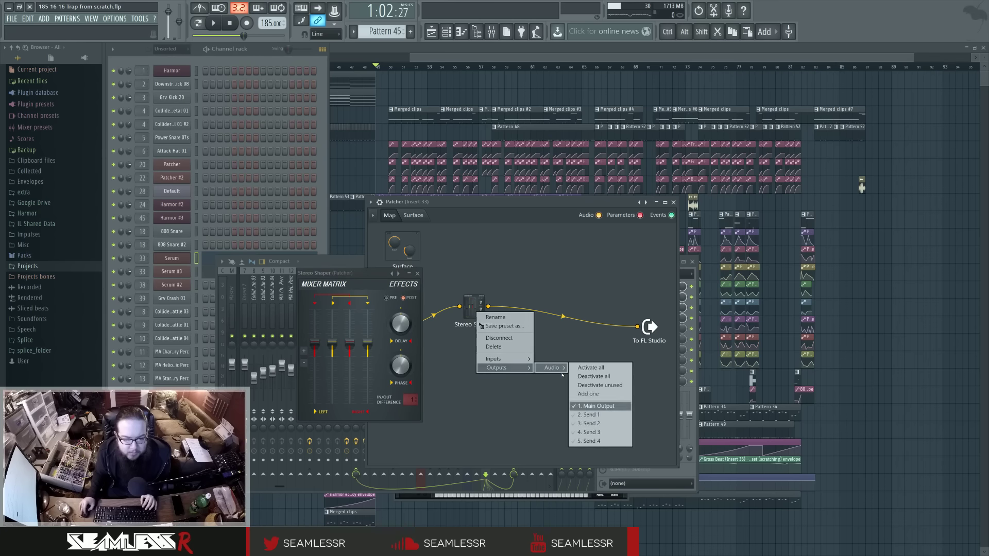
click(593, 415)
click(417, 273)
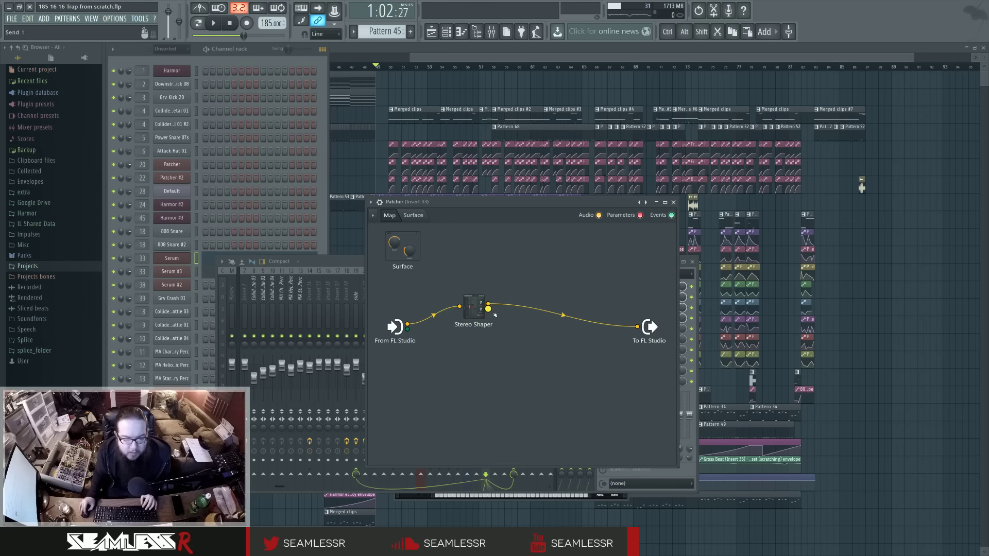
Wire Send 1 to the FL Studio output and play the drop with Insert 33 soloed
key(space)
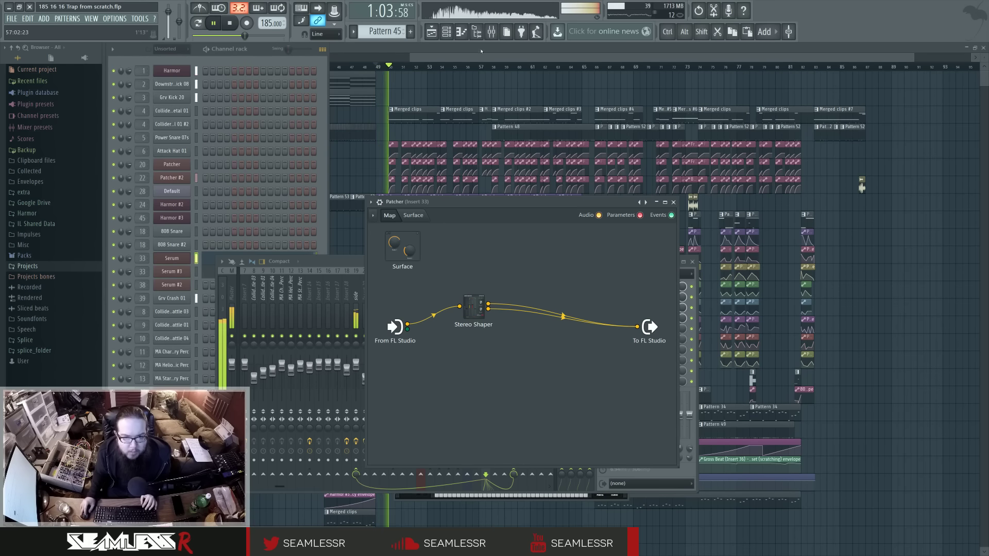
click(492, 34)
right_click(485, 336)
click(515, 238)
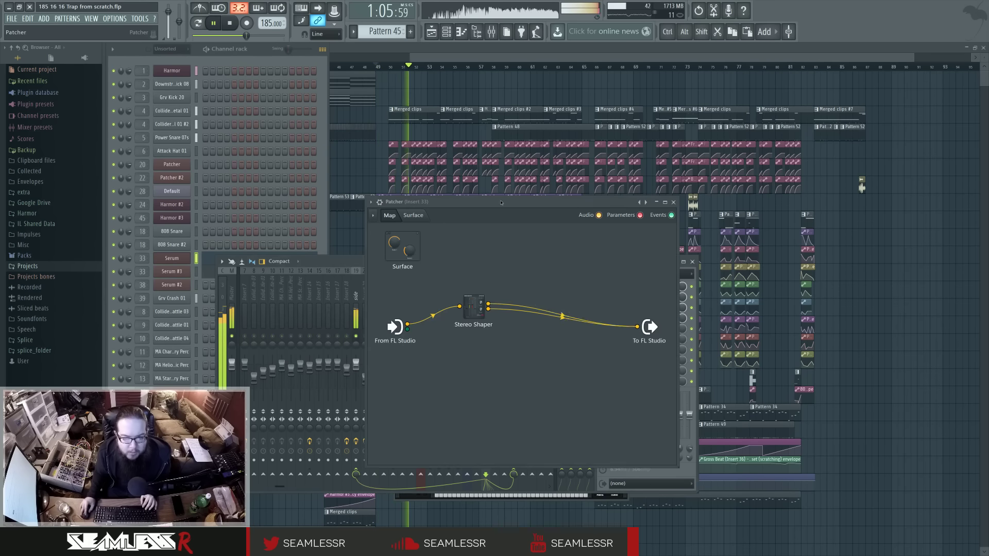
Mute and restore the Stereo Shaper's output connection to compare the split signals, then stop playback
click(562, 312)
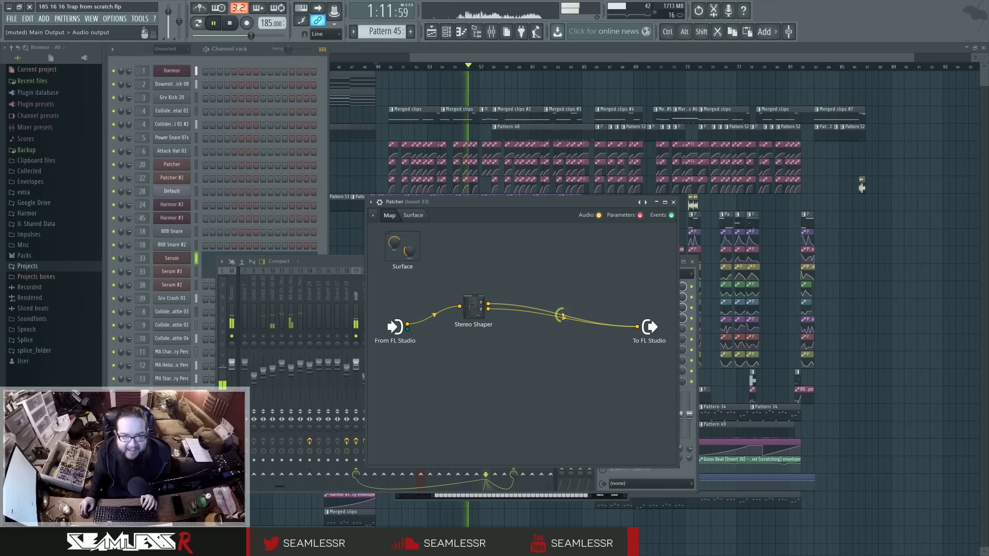
click(561, 314)
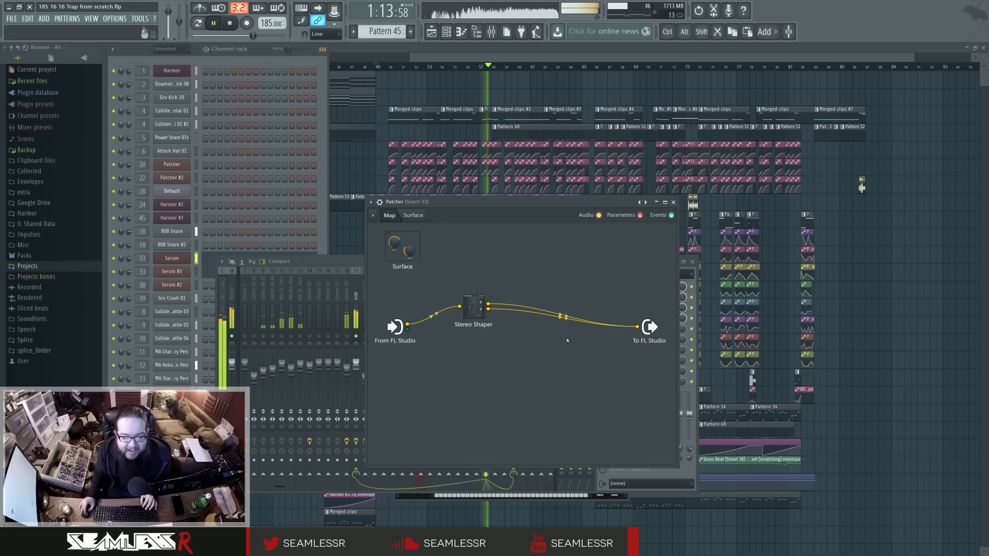
key(space)
Add a Maximus to each of the Stereo Shaper's two output branches in Patcher and space them apart
click(348, 263)
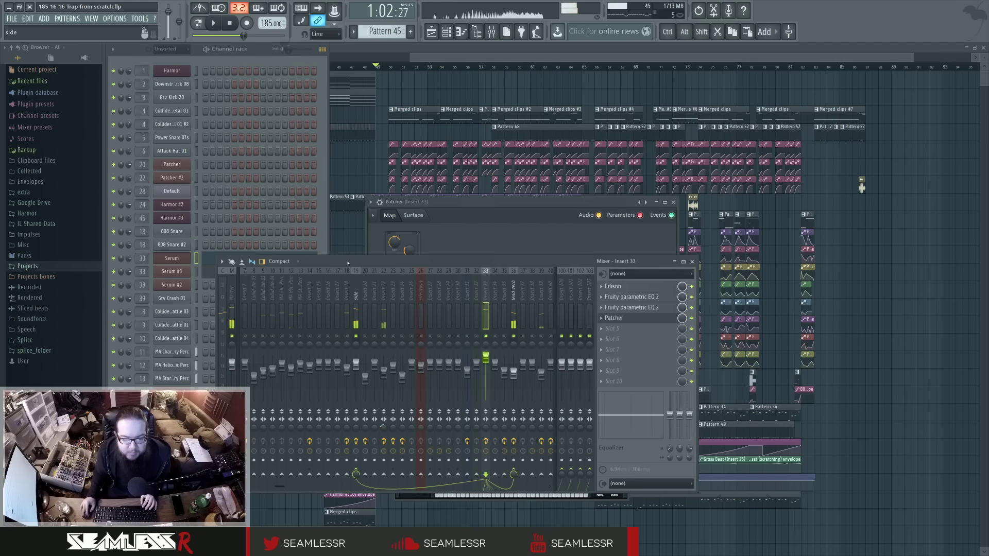
click(510, 207)
key(F8)
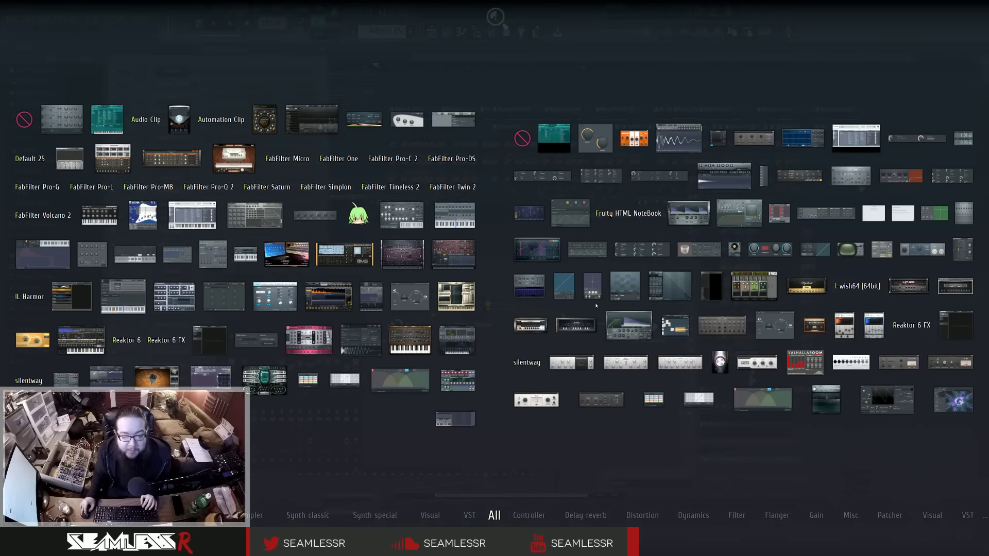
mouse_move(626, 320)
mouse_down()
mouse_move(498, 306)
mouse_move(535, 269)
mouse_move(521, 316)
mouse_up()
right_click(535, 276)
right_click(536, 268)
drag(534, 321, 546, 347)
Play the drop and raise the lower Maximus's master curve tension between points 1 and 2 to 64%
key(space)
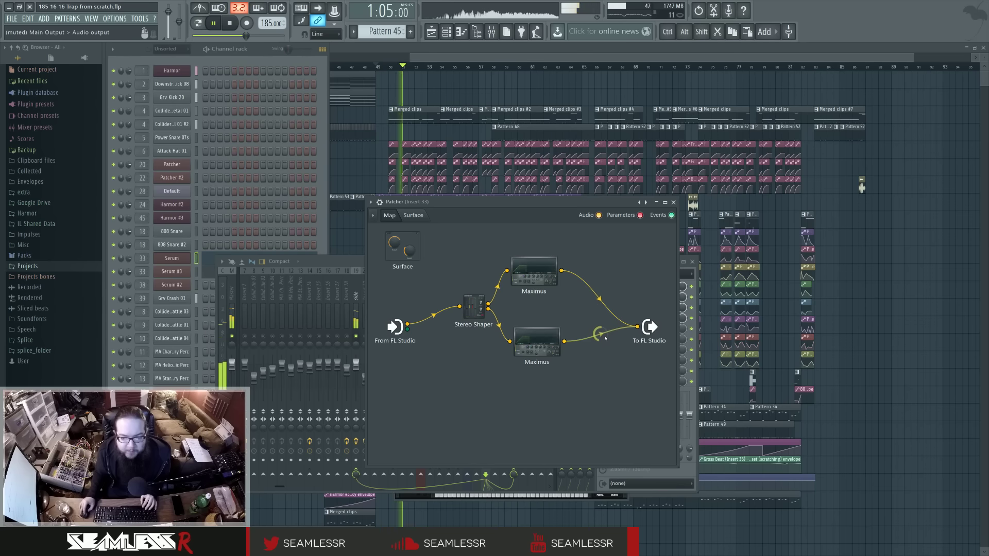
double_click(543, 343)
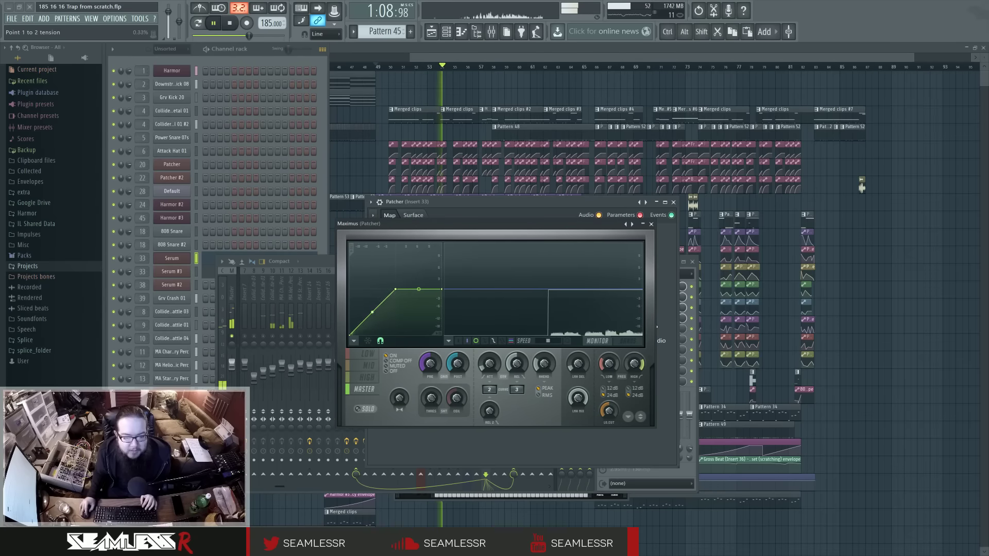
drag(372, 312, 377, 289)
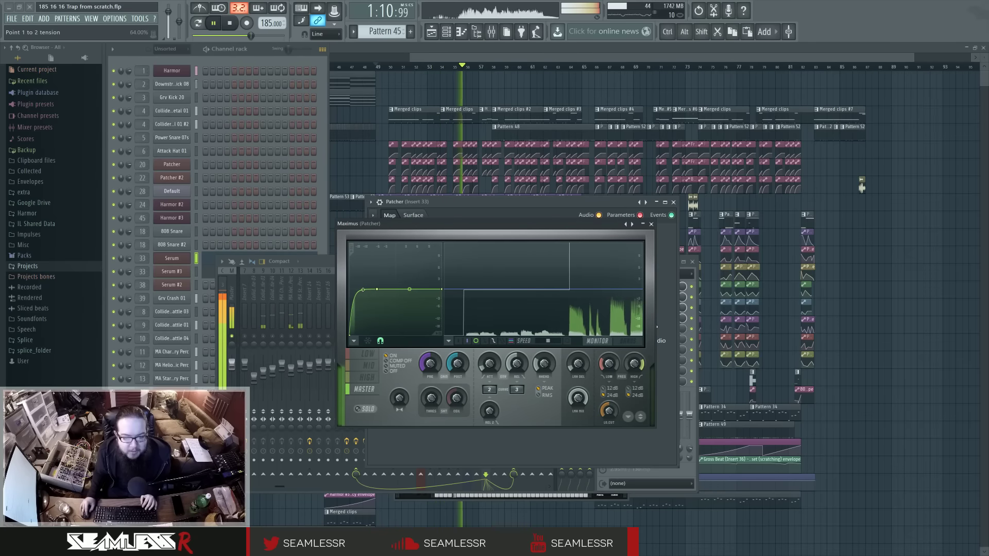
click(651, 224)
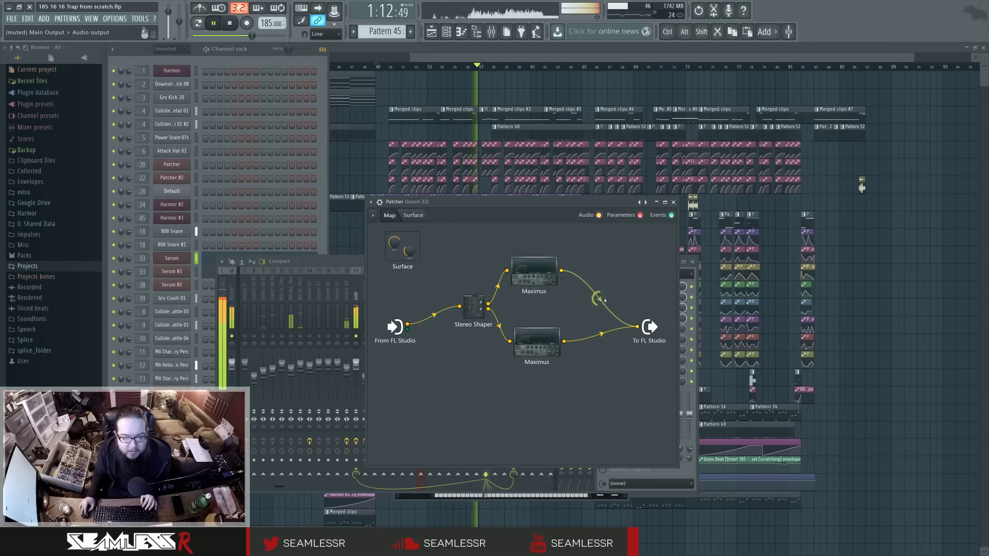
Add a point to the upper Maximus's master curve and bend its lower segment upward, then restart playback
click(546, 265)
drag(262, 124, 487, 230)
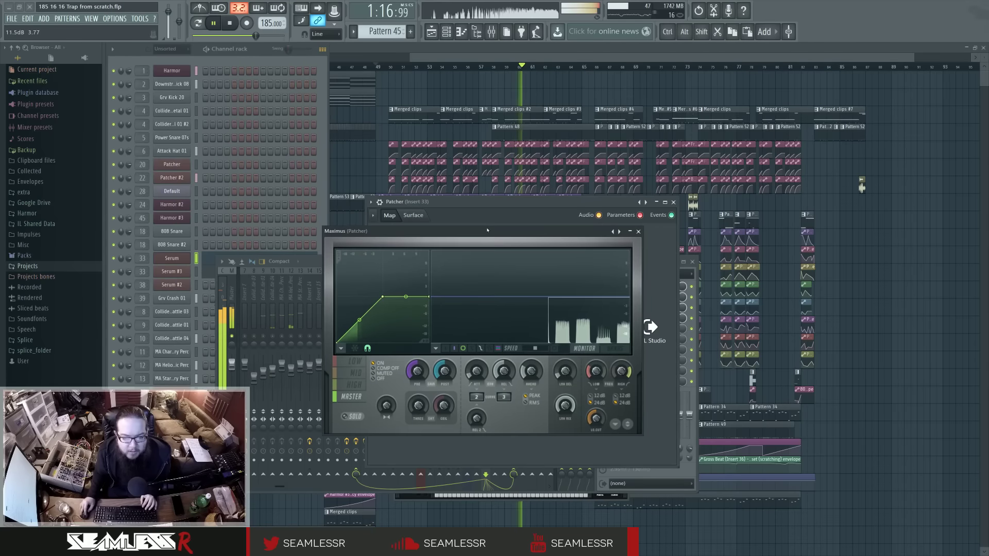
right_click(368, 311)
drag(353, 327, 353, 312)
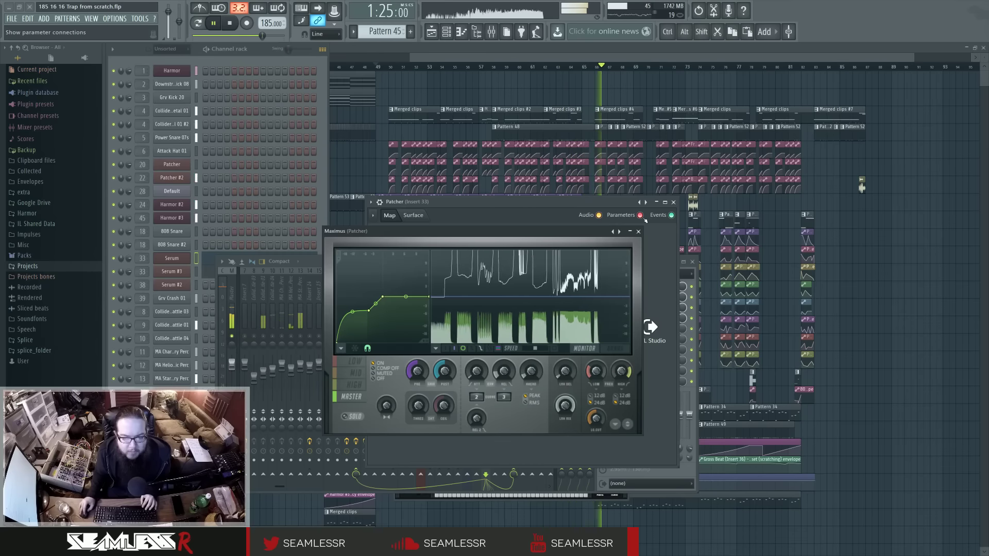
click(244, 35)
click(638, 232)
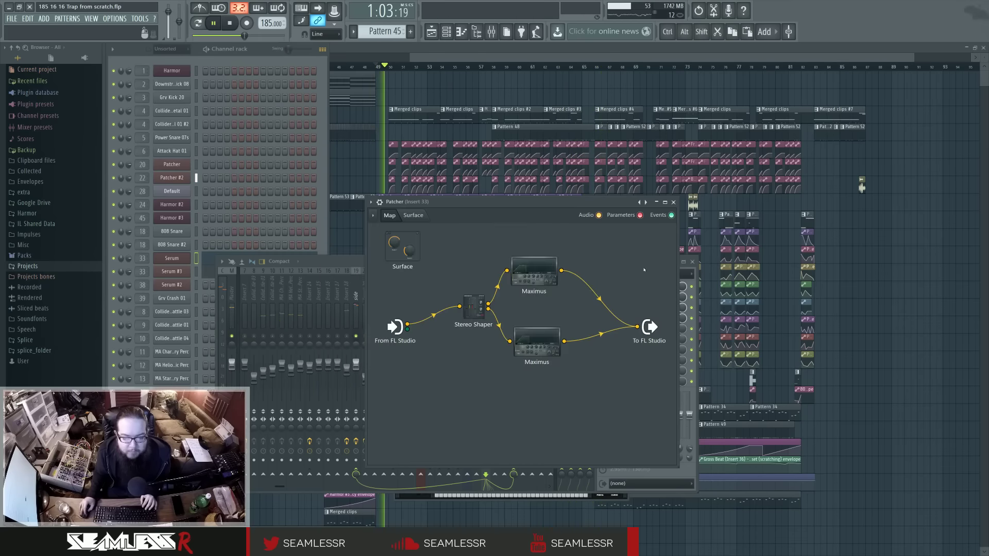
Compare the compression activity in the lower and upper Maximus monitors during playback
click(528, 341)
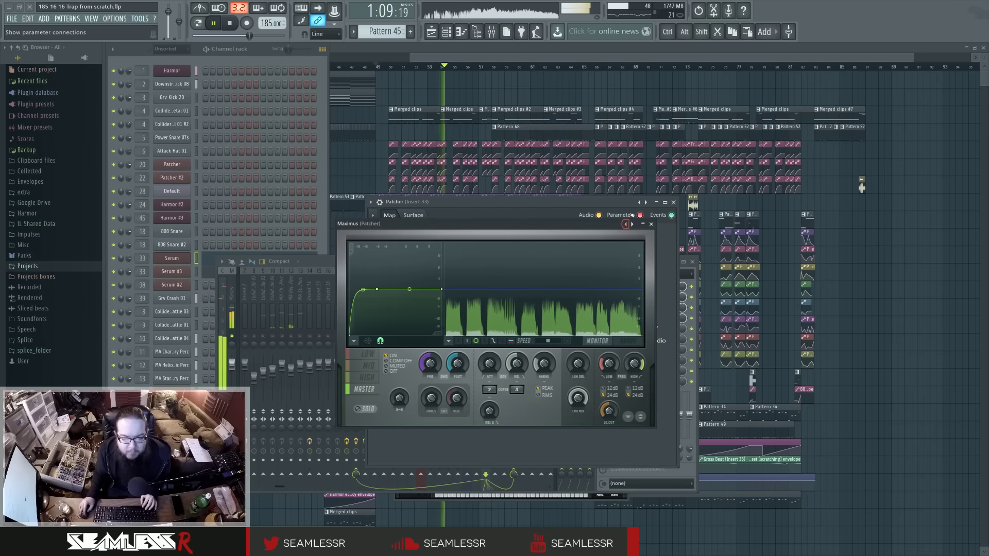
click(651, 224)
click(534, 269)
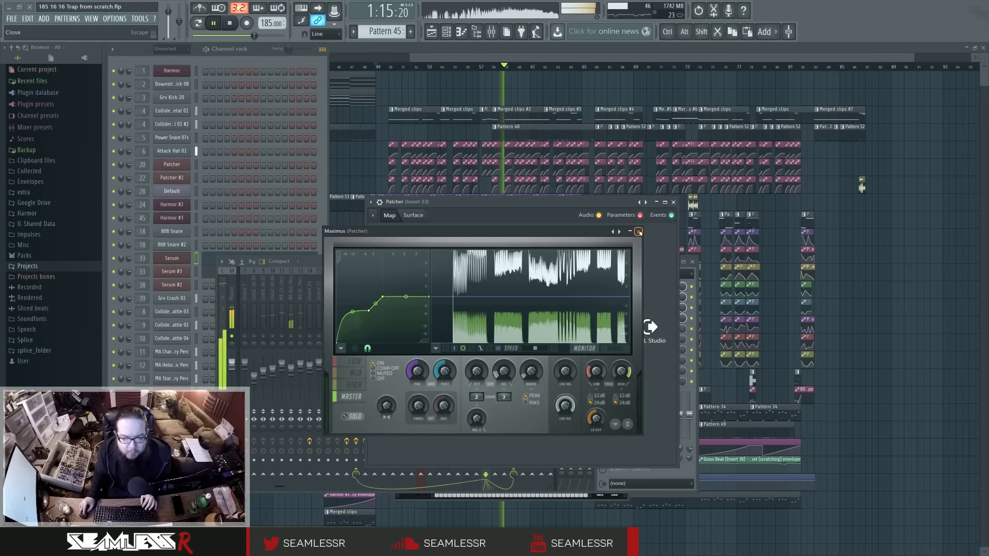
click(638, 232)
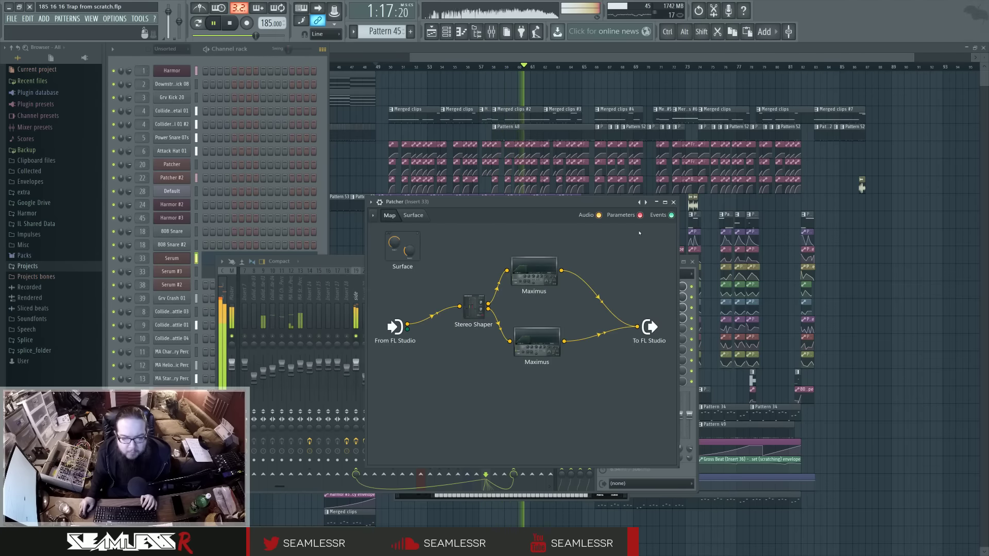
Insert a Param. EQ 2 after both Maximus units and make band 1 a steeper high-pass filter
key(F8)
drag(538, 252, 638, 332)
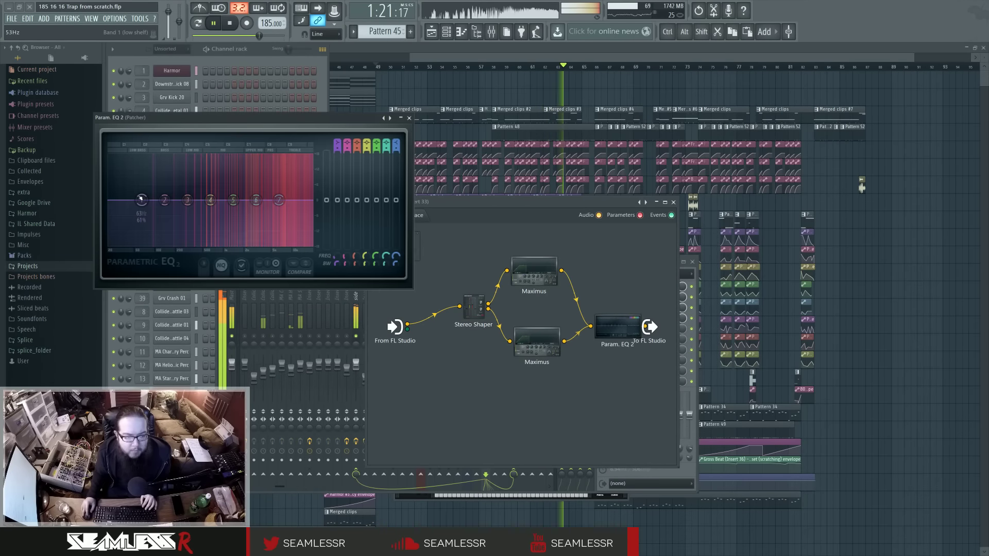
right_click(142, 201)
mouse_move(163, 224)
click(190, 251)
right_click(142, 200)
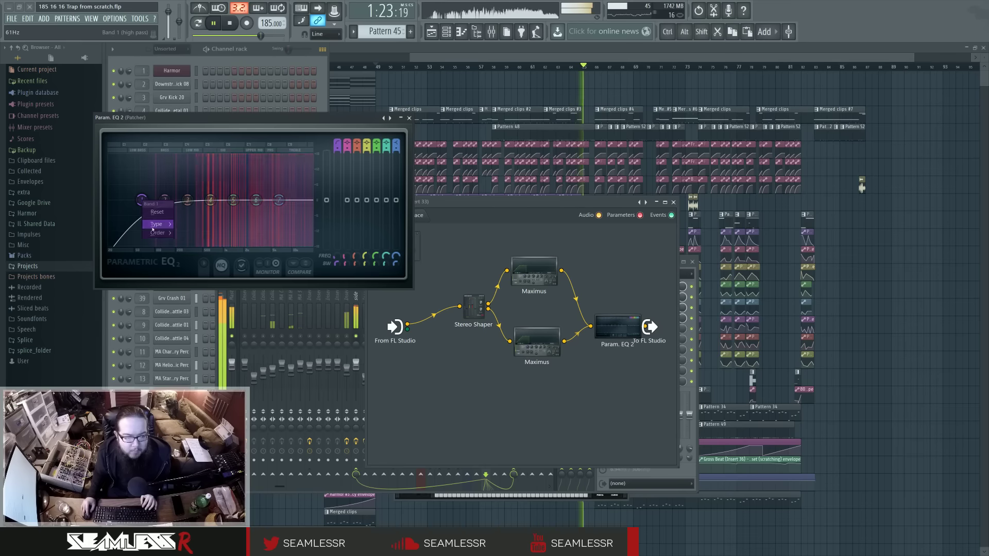
click(181, 242)
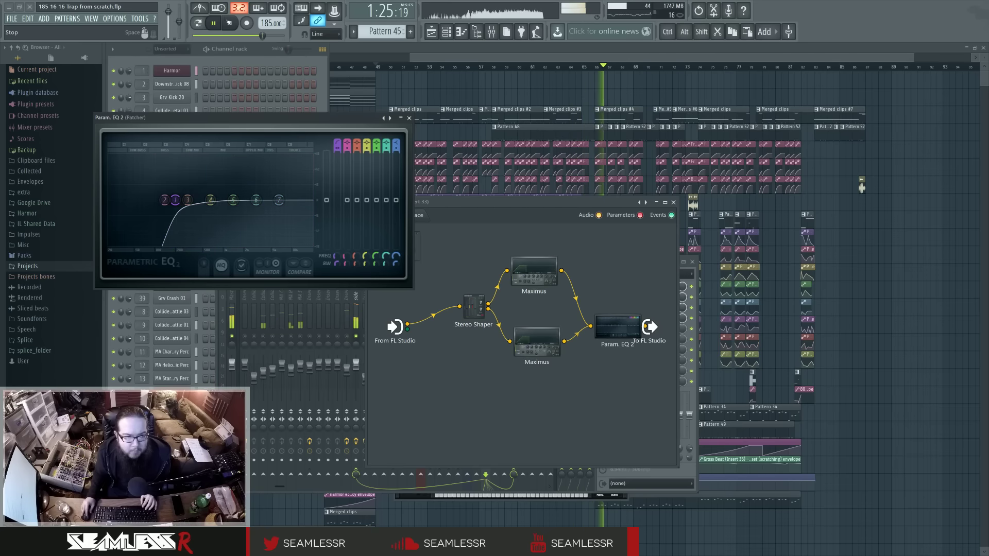
Replay the drop, dip EQ band 5 slightly near 1.5 kHz, and lower the band 1 high pass to about 102 Hz
click(214, 22)
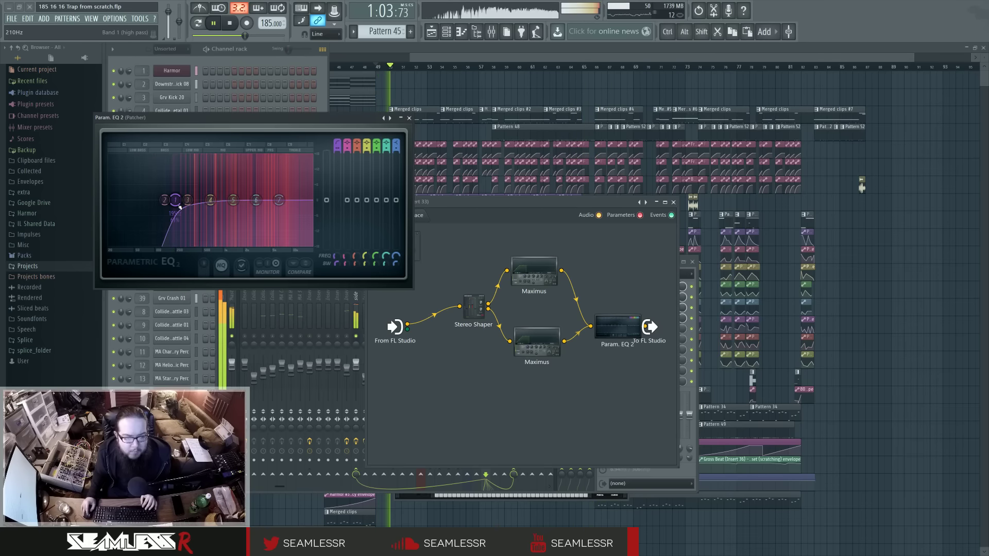
drag(234, 201, 239, 205)
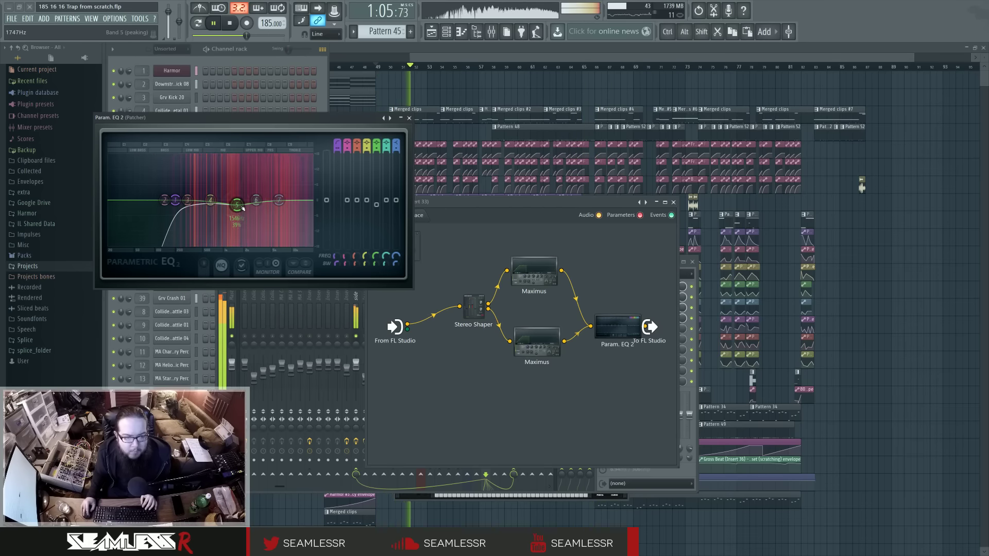
drag(175, 201, 165, 201)
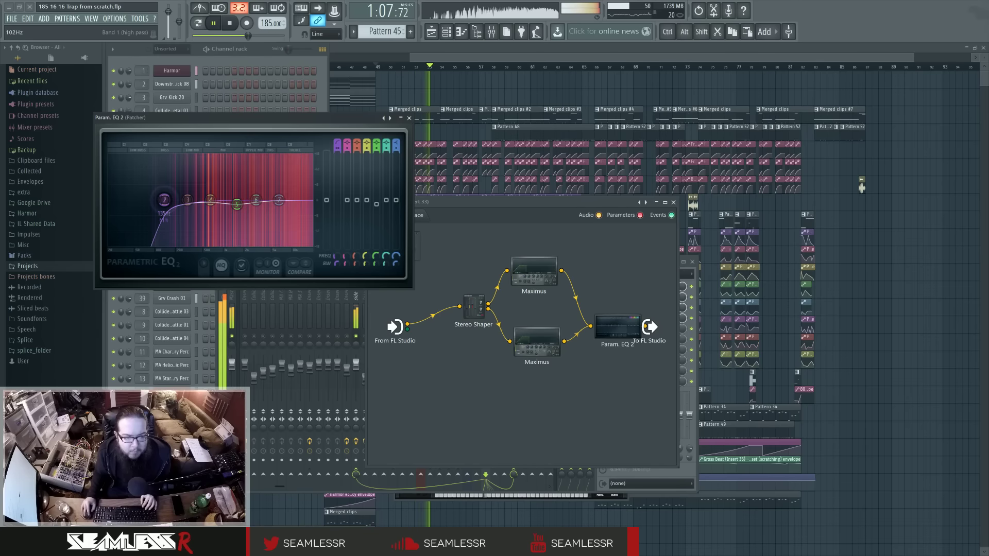
Reopen Serum's effects alongside the EQ and examine the distortion's custom shaper curve
click(446, 32)
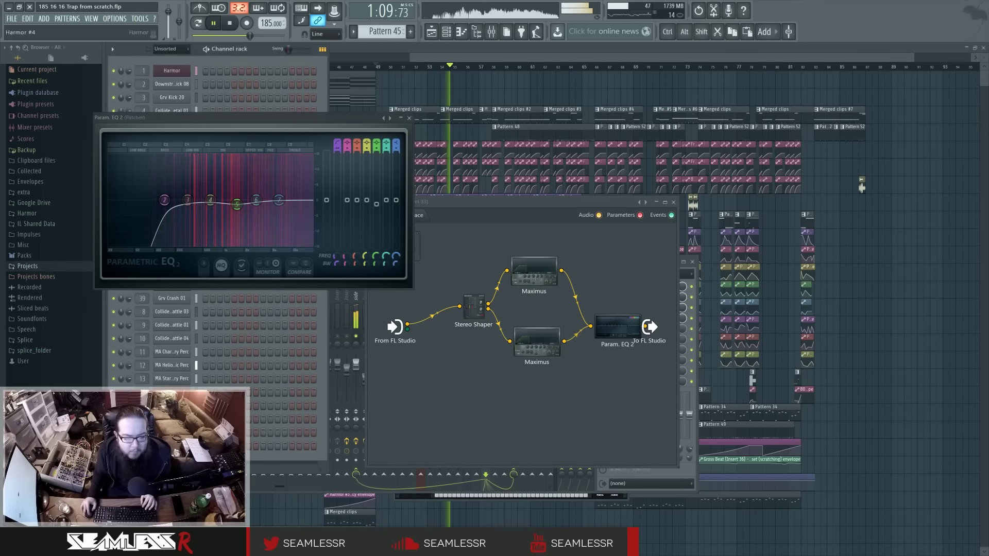
drag(267, 119, 506, 135)
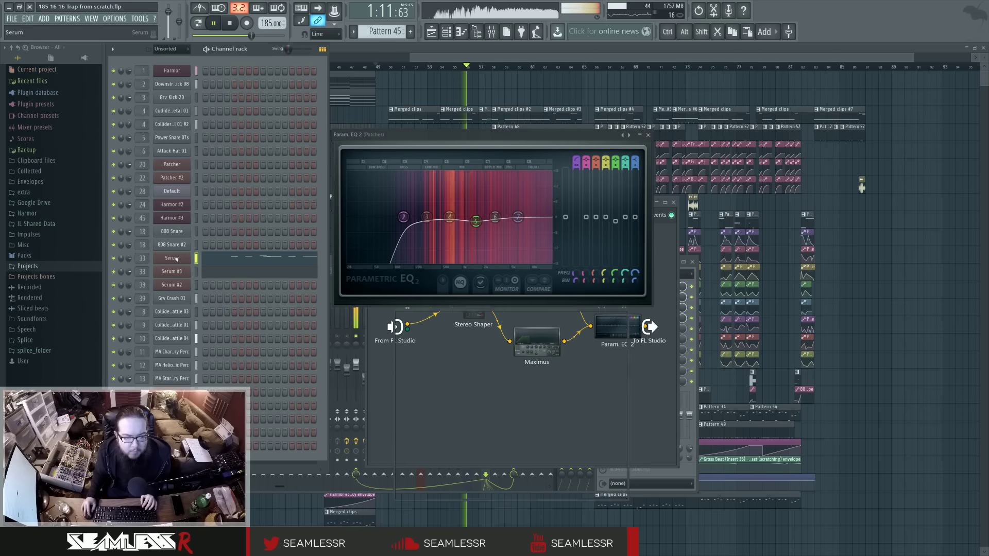
click(173, 257)
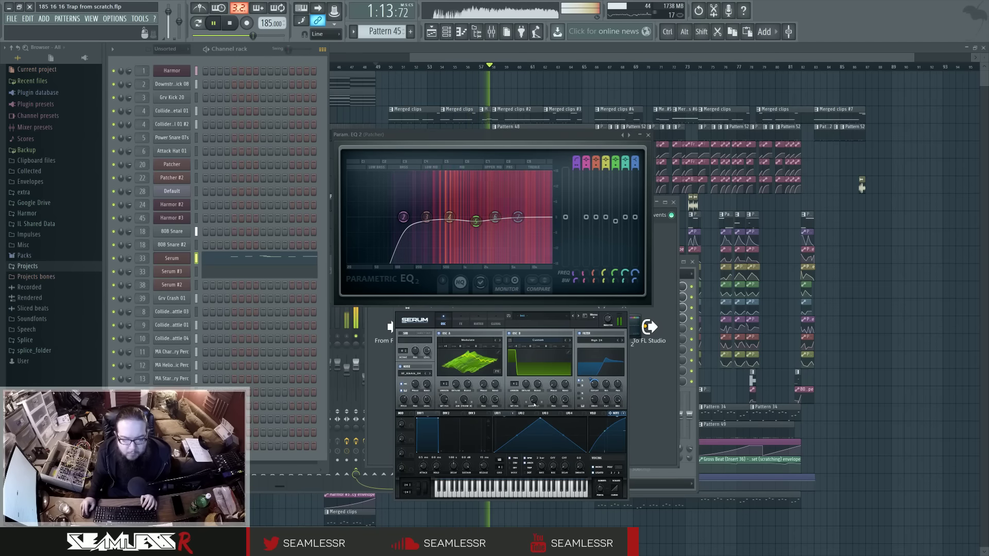
click(461, 321)
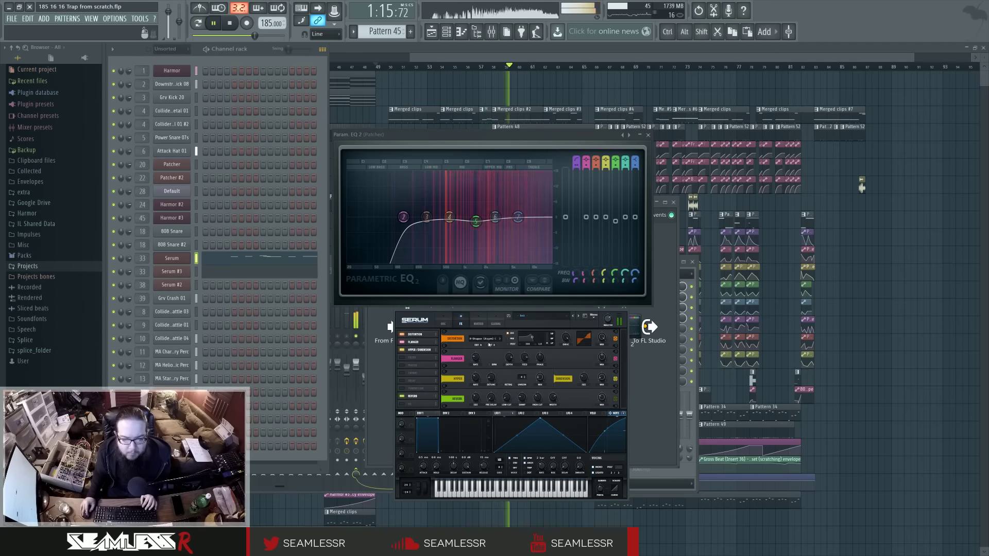
click(526, 348)
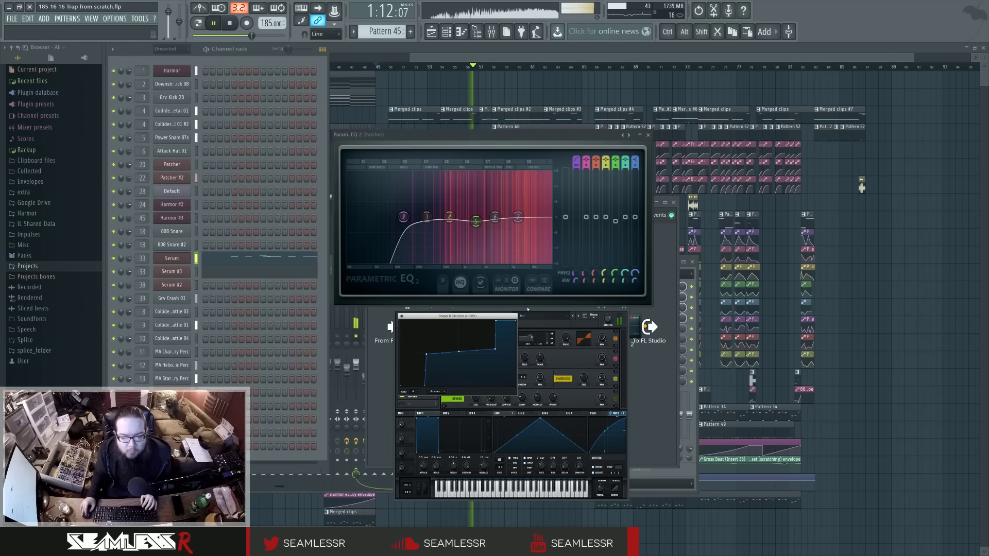
click(402, 317)
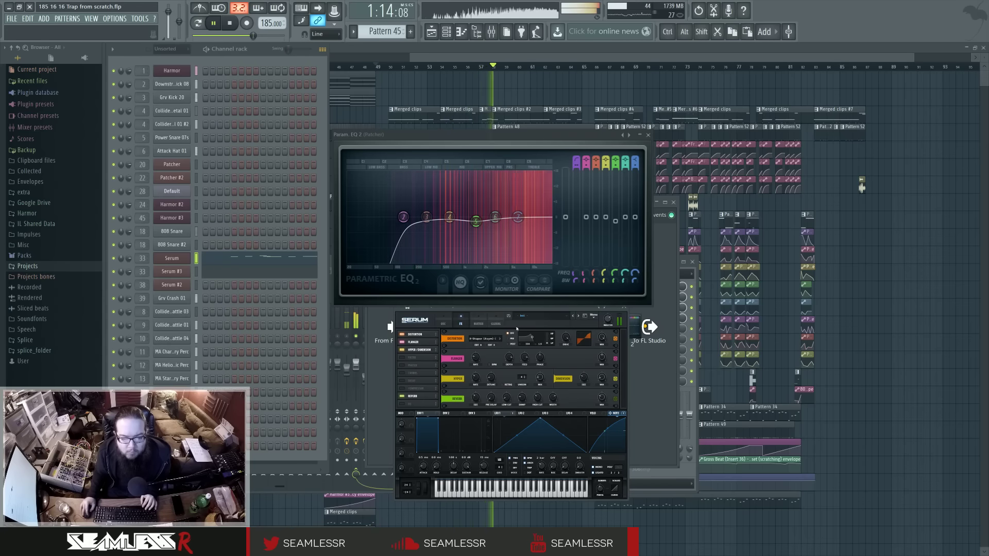
Adjust the rate and depth of Serum's flanger during playback, and lower the Hyper/Dimension mix to 12%
drag(478, 361, 512, 378)
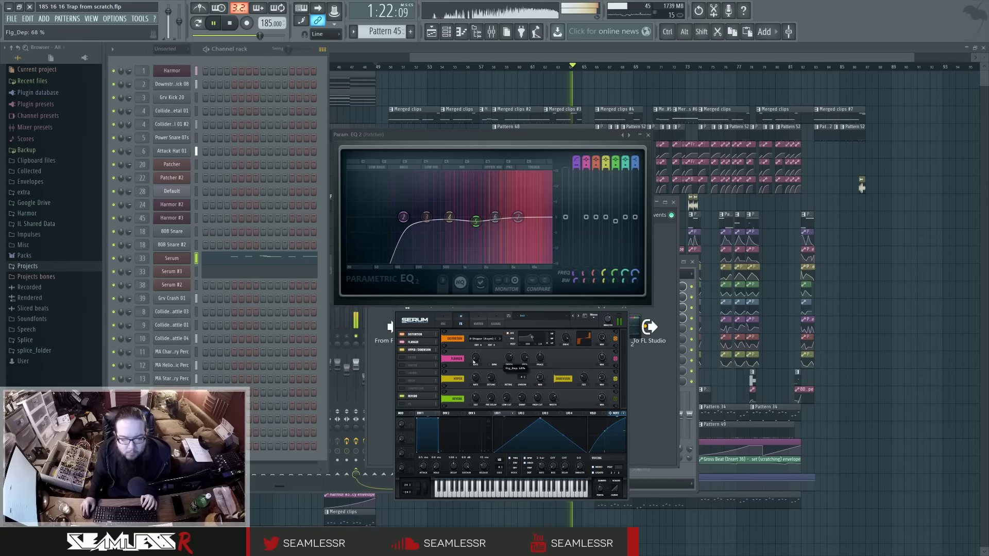
drag(474, 362, 479, 355)
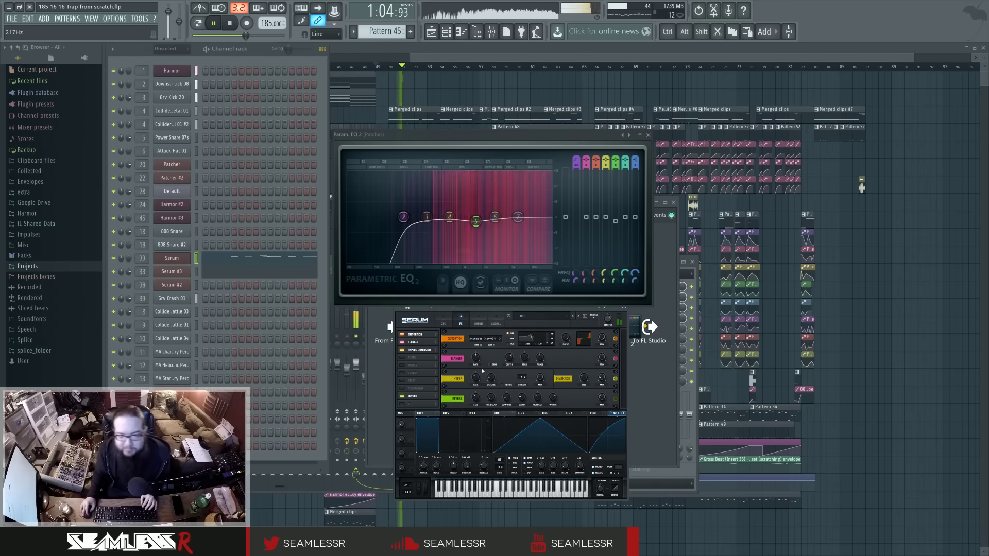
drag(510, 358, 513, 383)
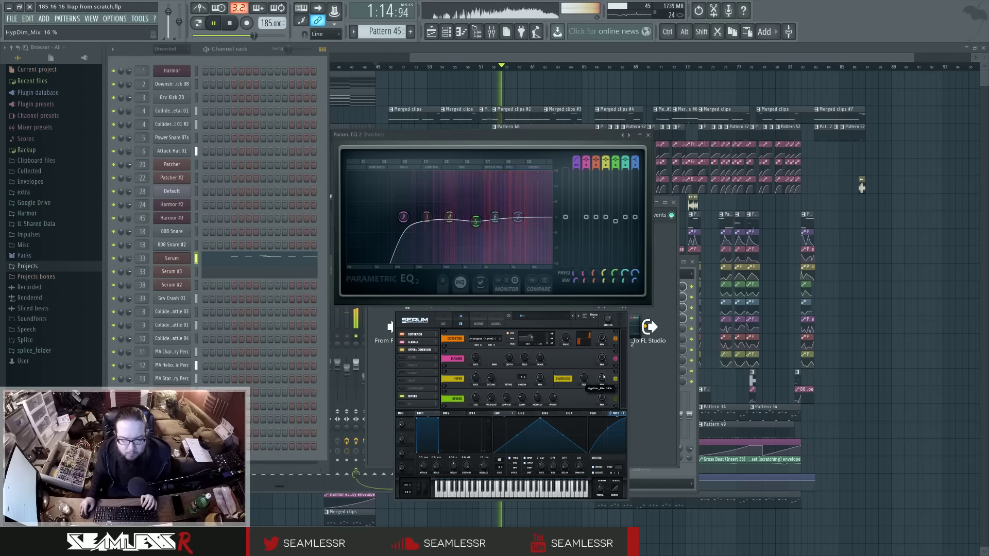
drag(602, 381, 602, 383)
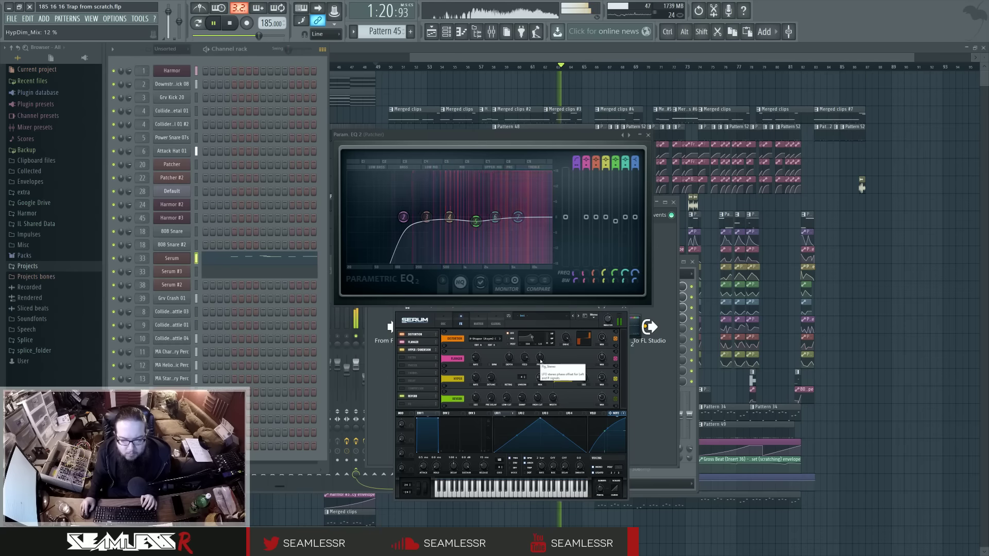
Close the EQ and Serum windows, and replay the drop while checking the mixer levels and the Patcher routing
click(648, 135)
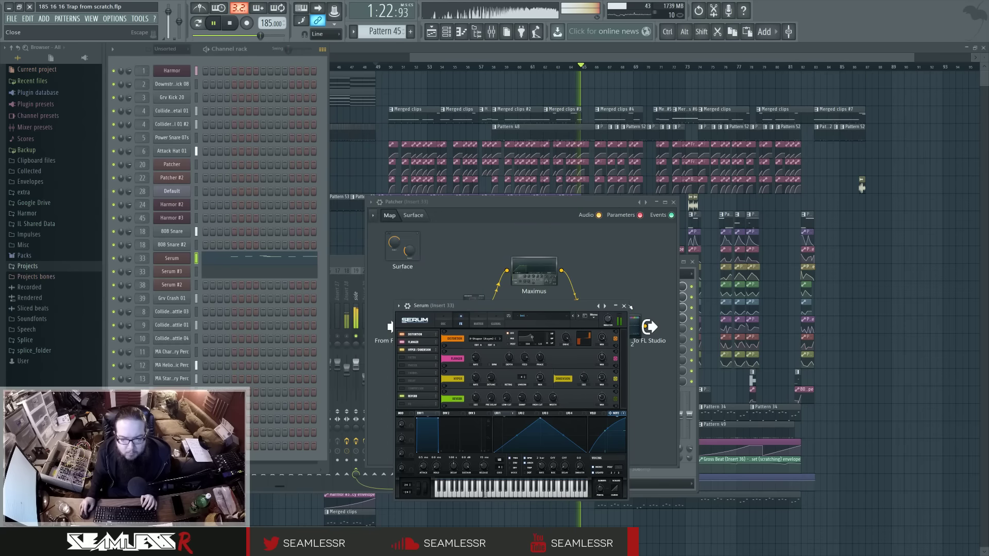
click(625, 306)
key(space)
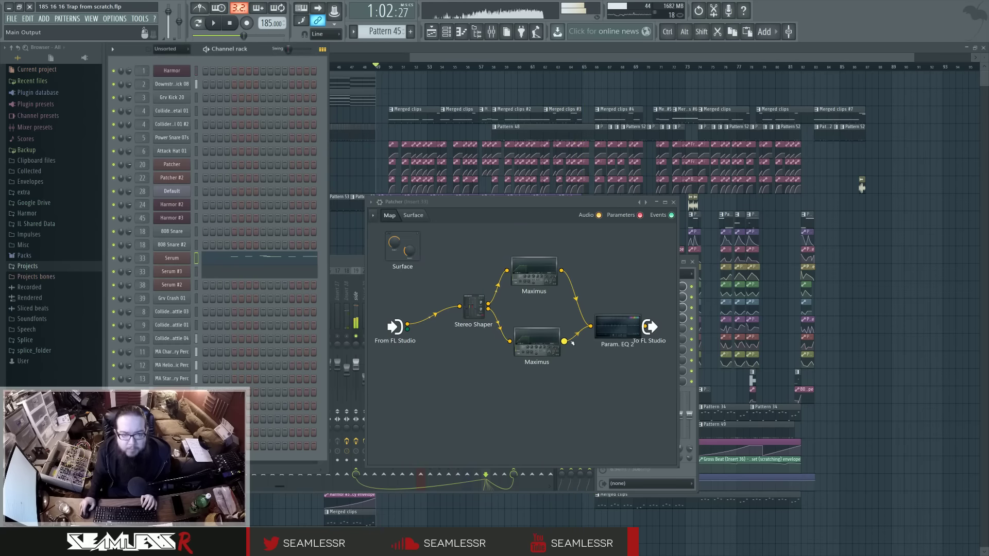
click(491, 32)
key(space)
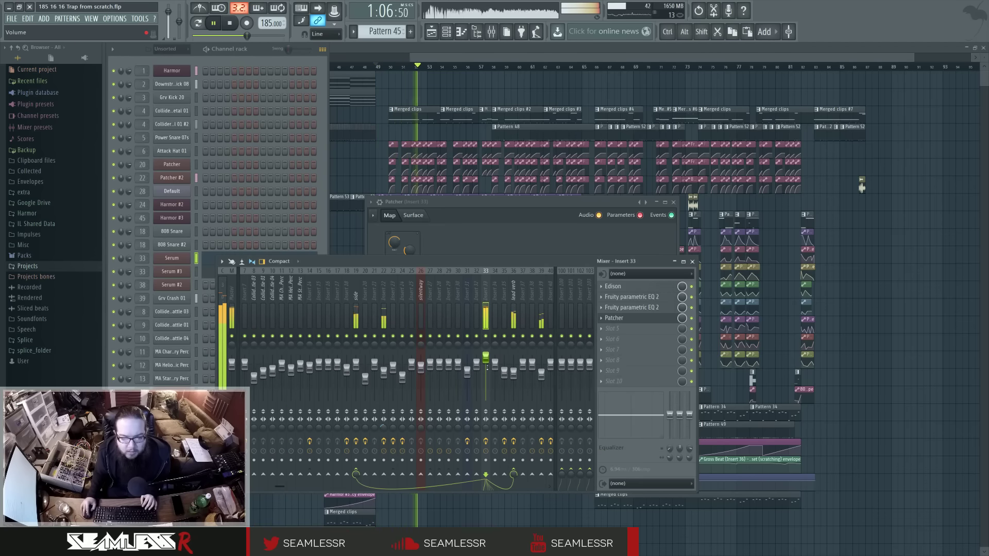
click(480, 203)
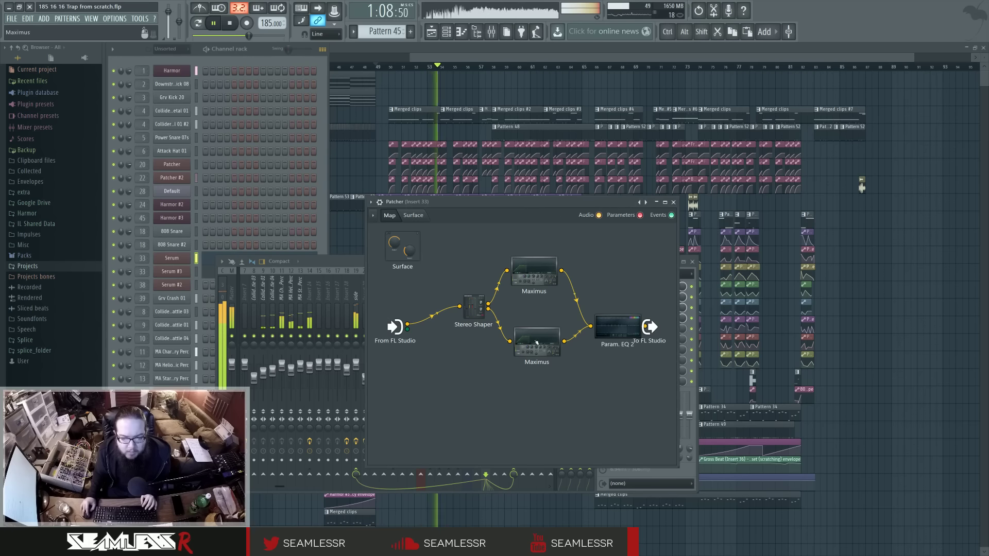
Reopen Serum's effects during playback, adjust the flanger feedback, and close the synth
click(446, 32)
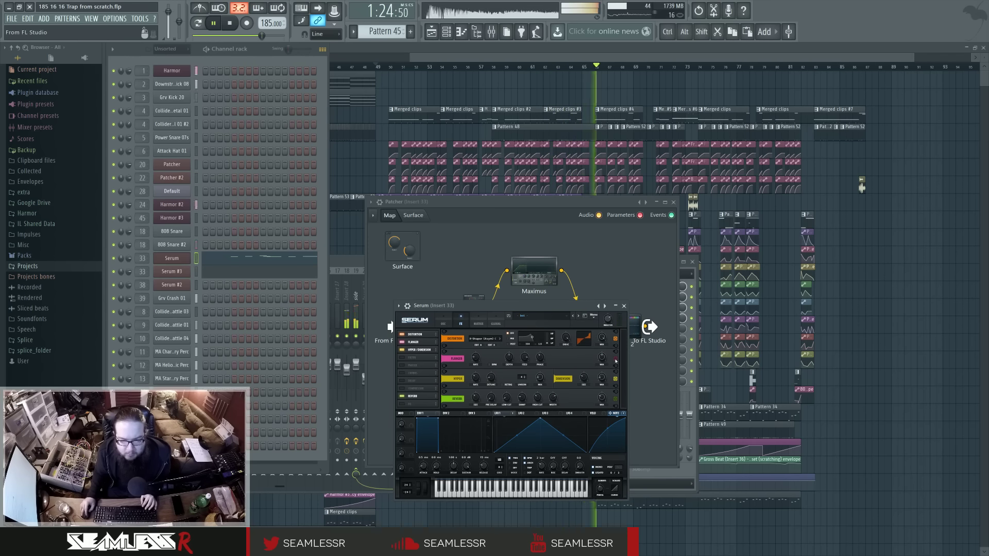
drag(525, 358, 541, 369)
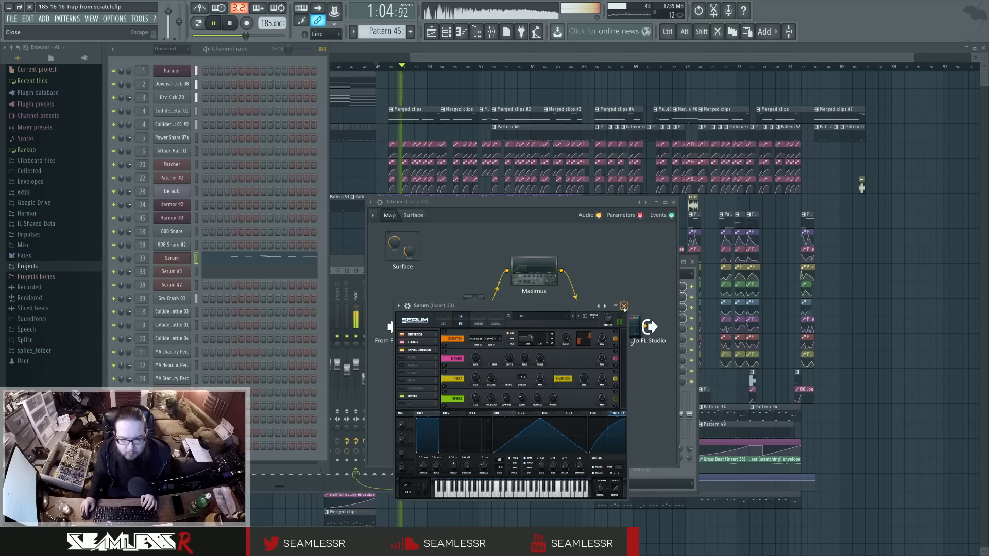
click(624, 306)
Lower the lead verb and Insert 33 faders slightly in the mixer while the drop plays
key(F9)
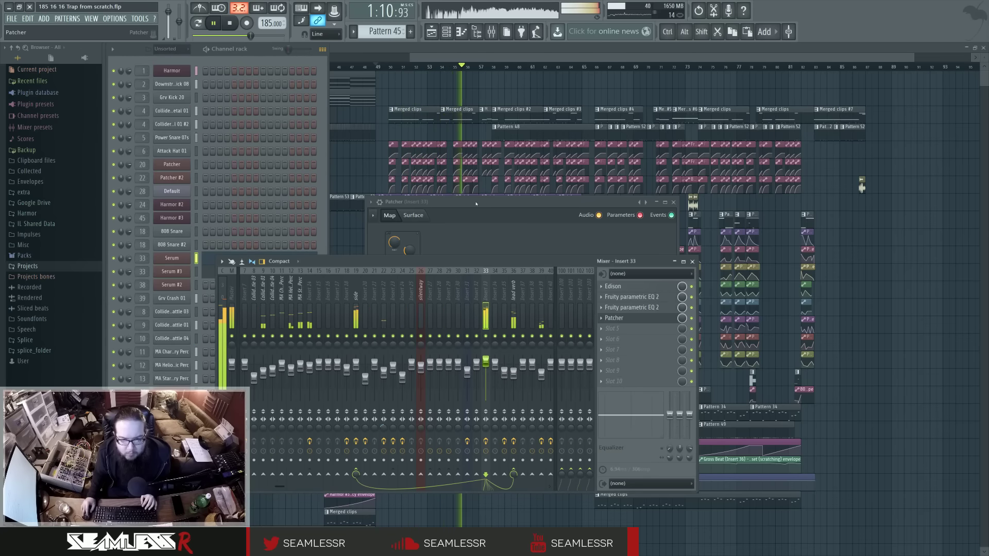
click(441, 218)
click(286, 212)
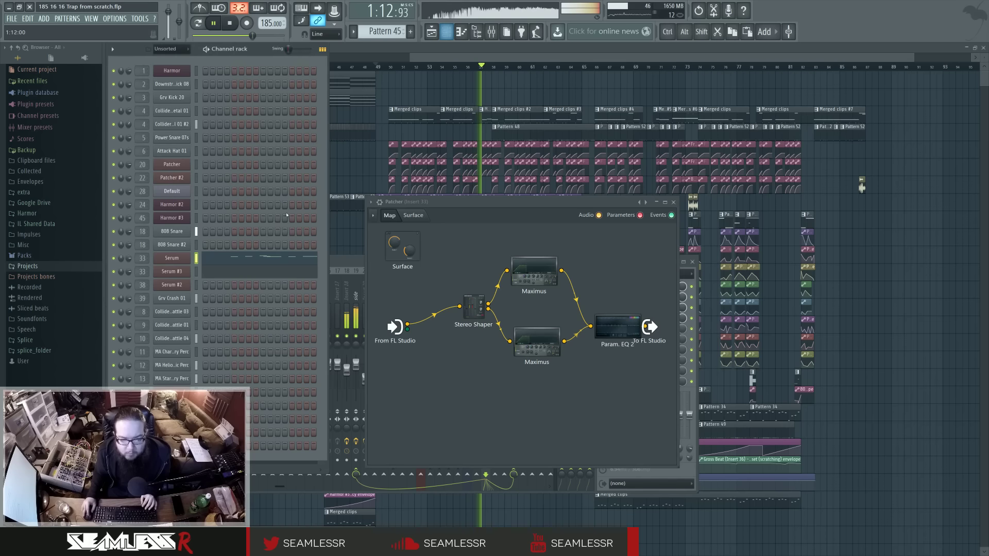
click(175, 260)
key(F9)
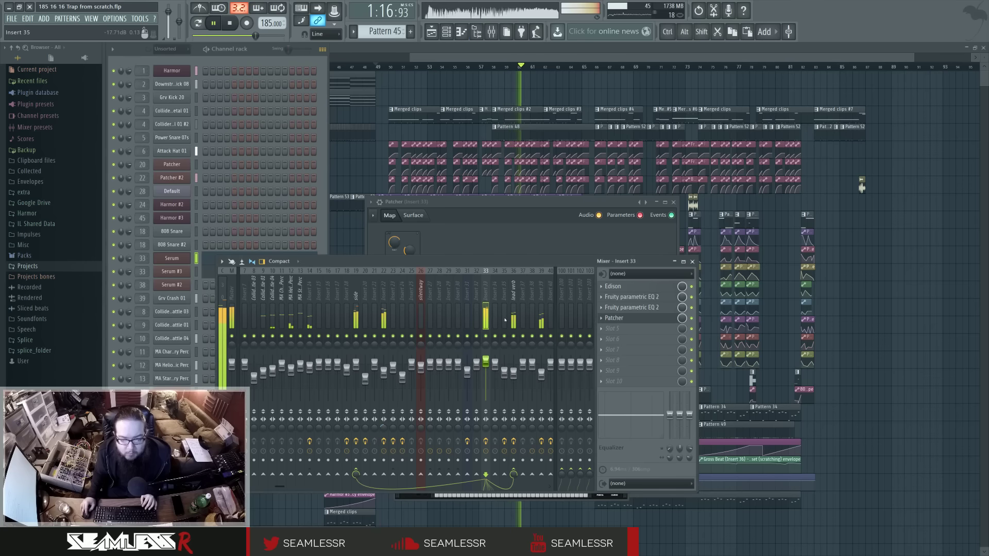
click(513, 369)
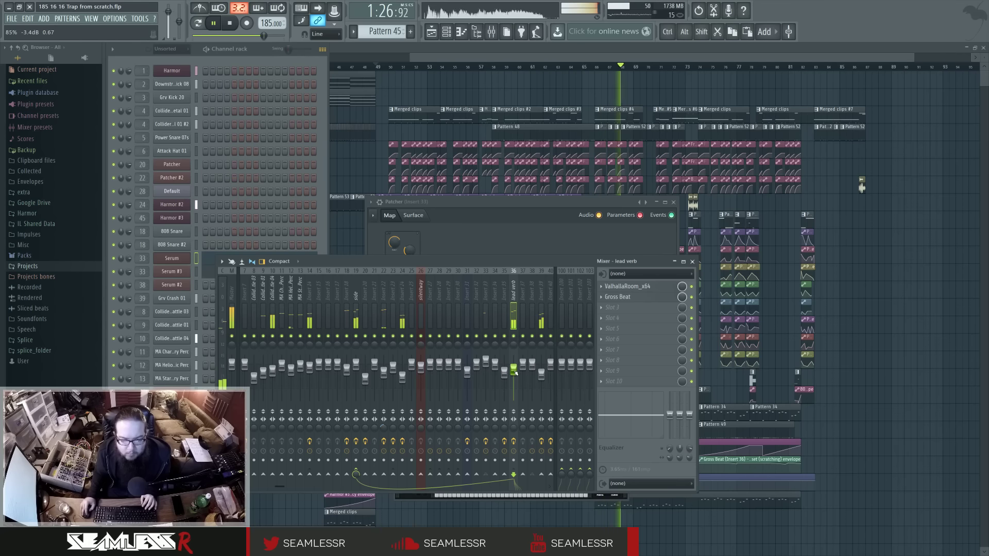
drag(514, 369, 514, 375)
click(485, 365)
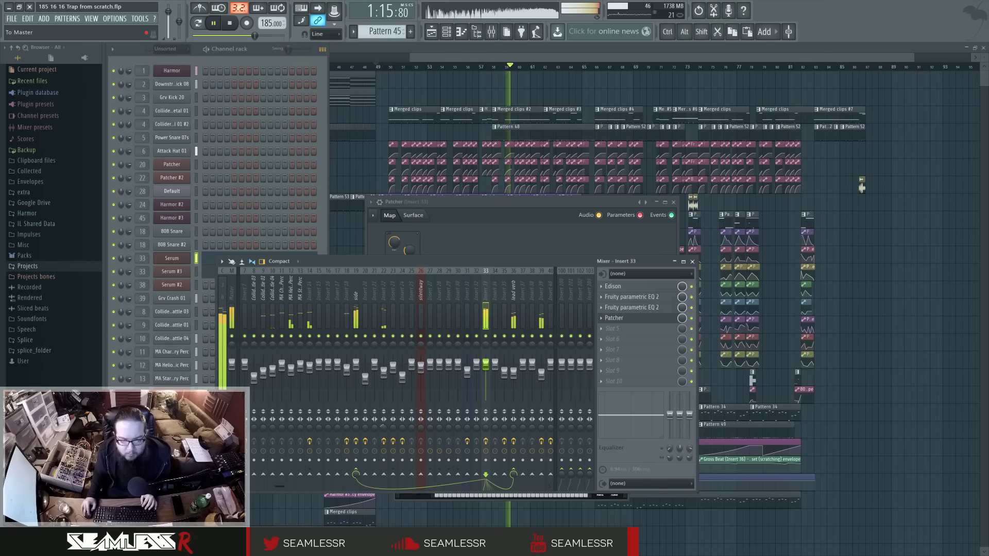
Reopen Serum's effects from the channel rack and bring up the distortion's custom shaper curve
click(494, 203)
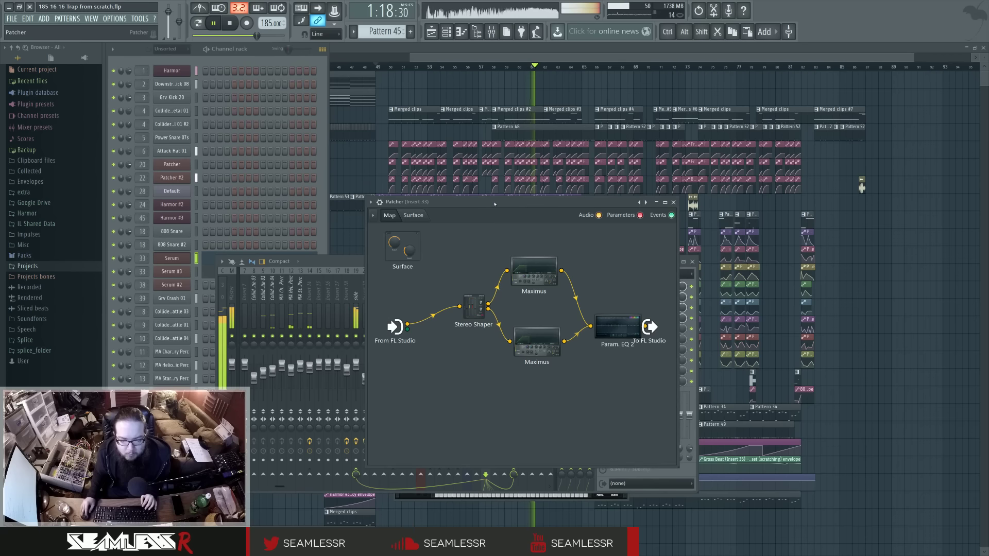
click(451, 37)
click(172, 258)
click(172, 258)
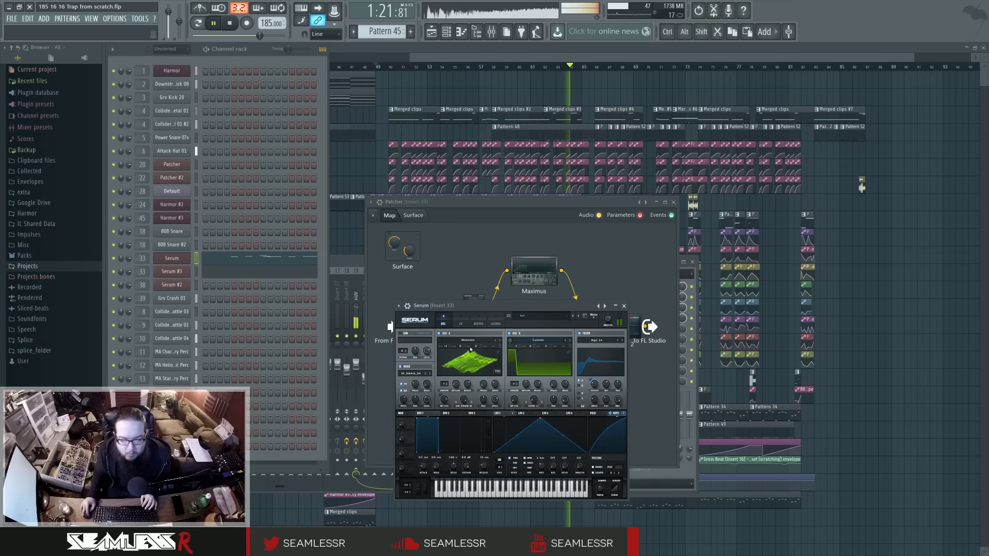
click(460, 323)
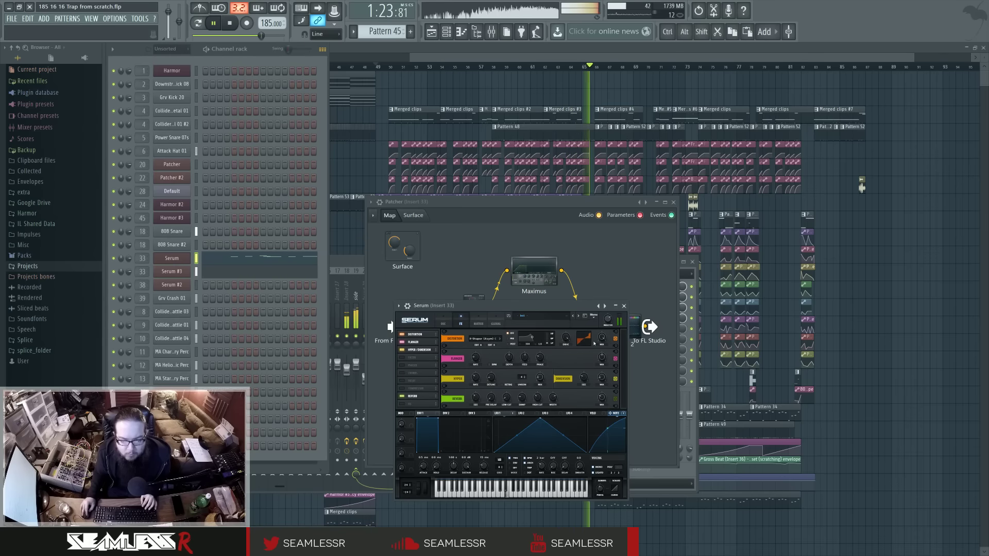
click(494, 347)
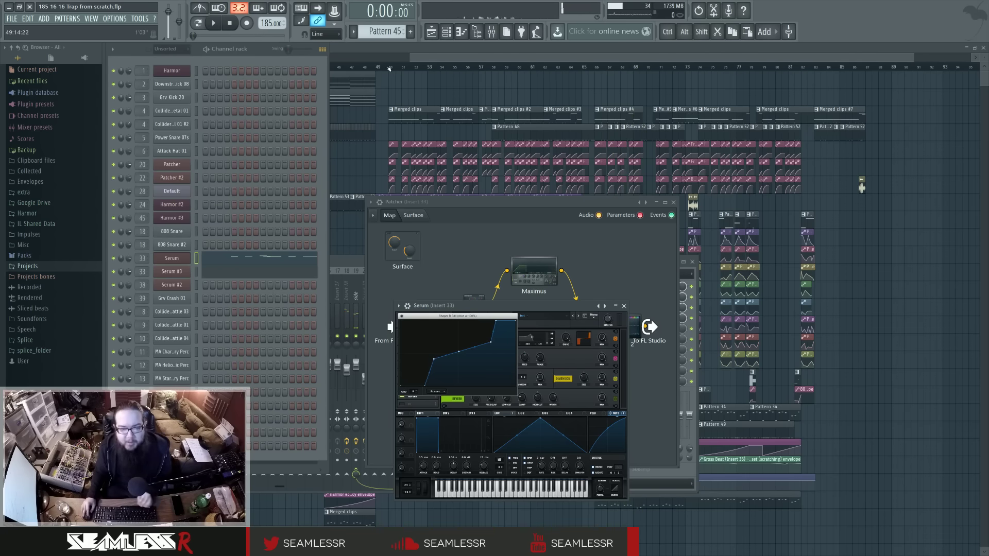
Play the arrangement from the build-up into the drop at bar 49, and move the Patcher window lower
click(222, 24)
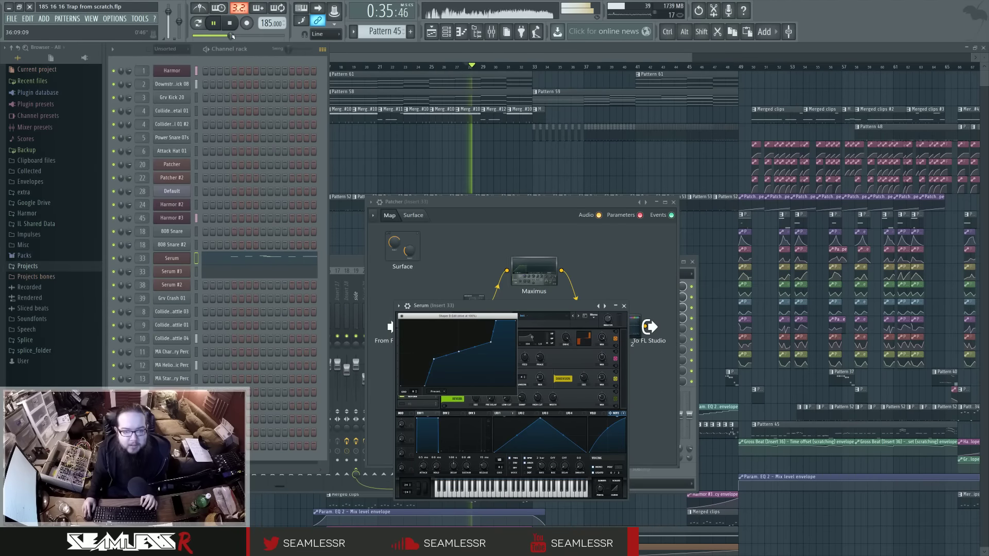
drag(666, 67, 740, 66)
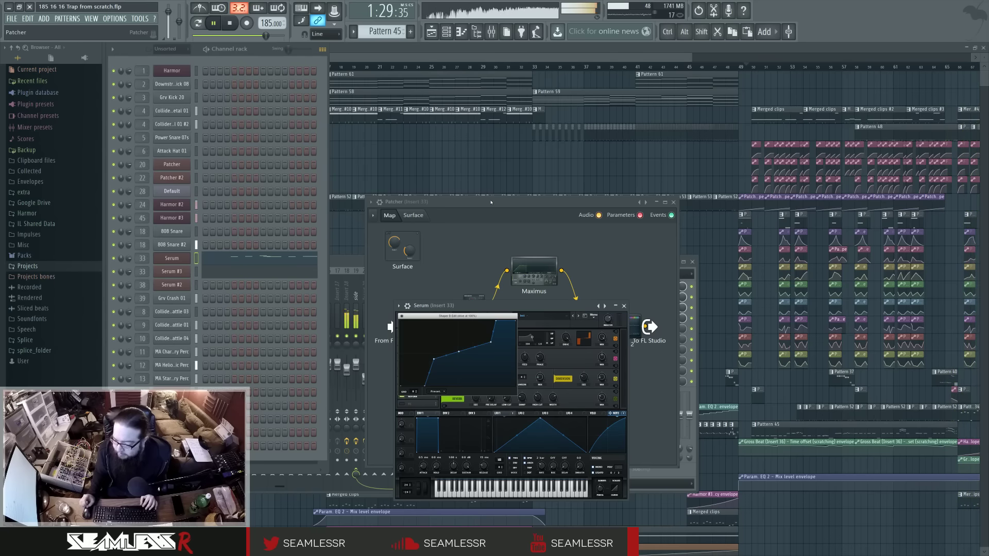
drag(491, 202, 498, 231)
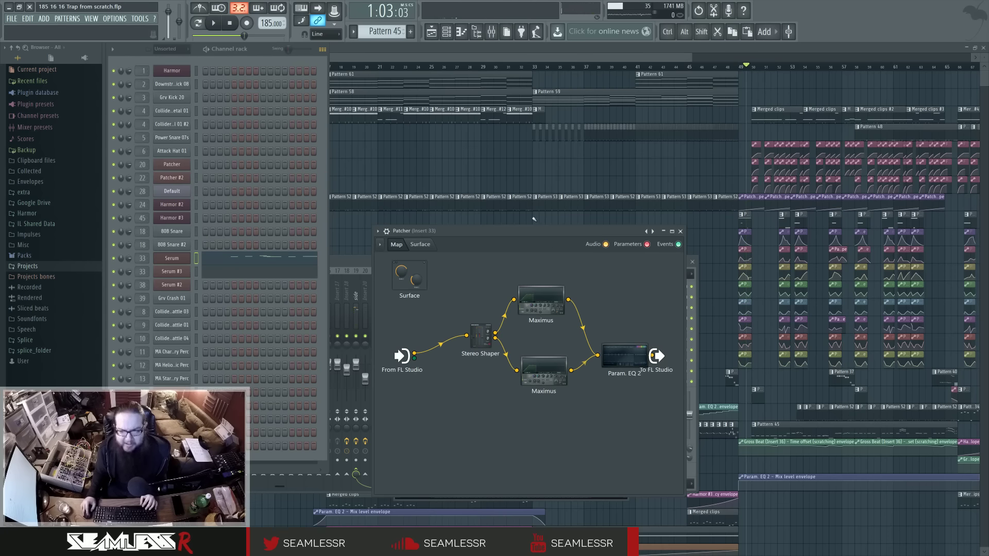
Open the Pattern 26 clip at bar 49 in the piano roll, audition it, and select its sustained F#3 note
right_click(719, 222)
scroll(796, 278, up, 10)
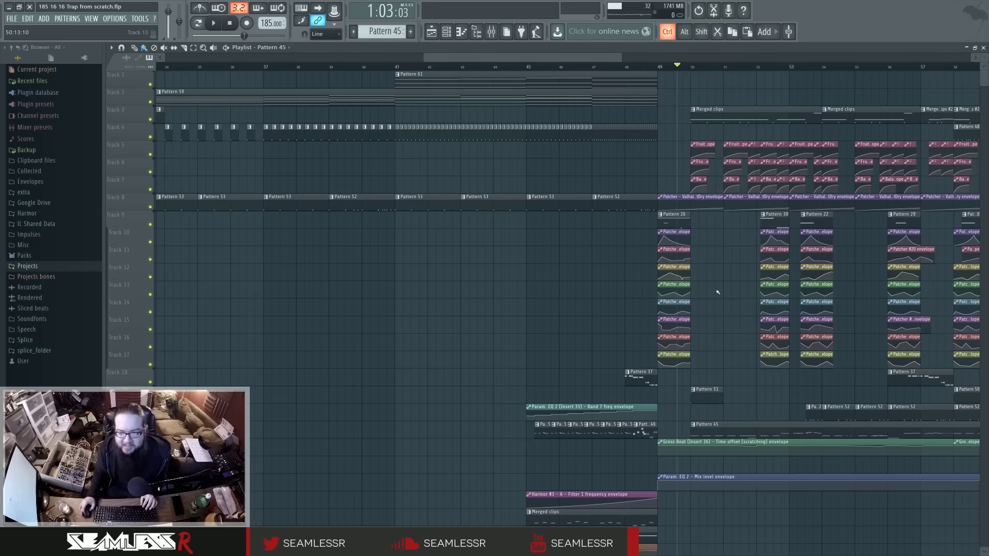
scroll(710, 298, up, 3)
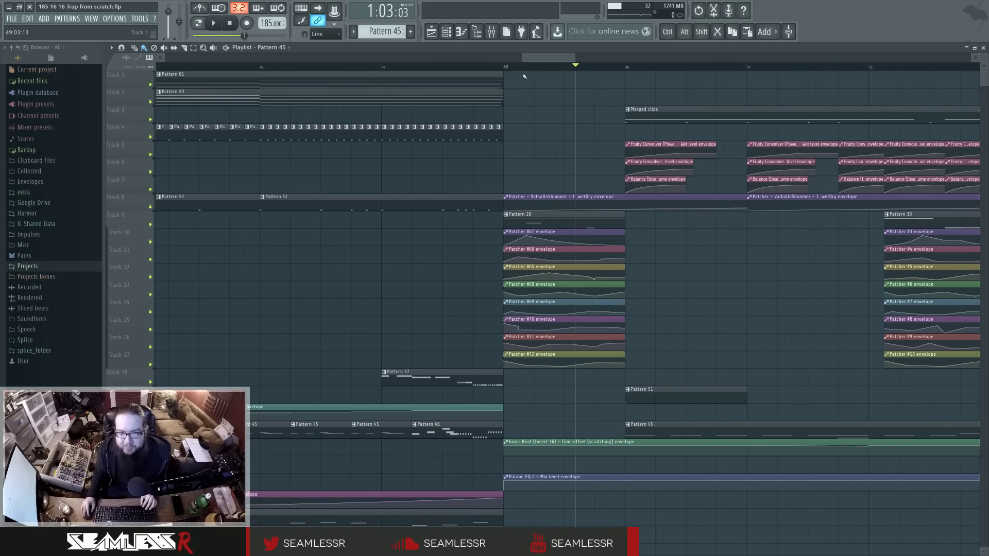
double_click(546, 221)
key(space)
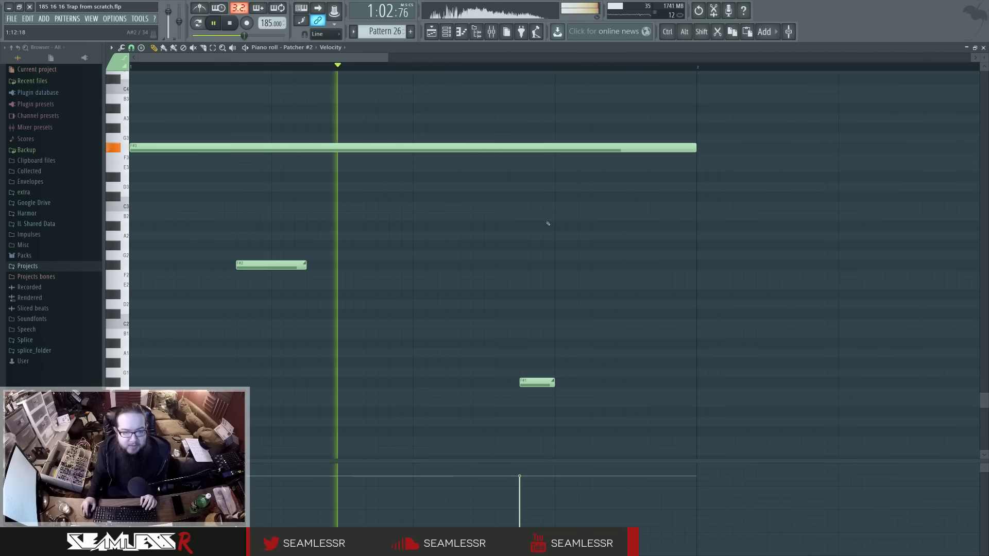
key(space)
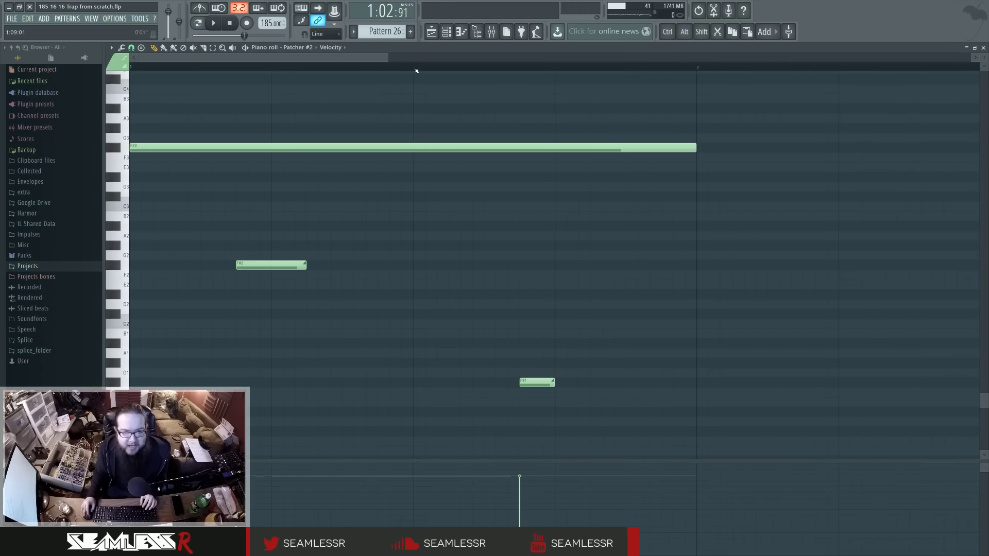
ctrl+click(414, 148)
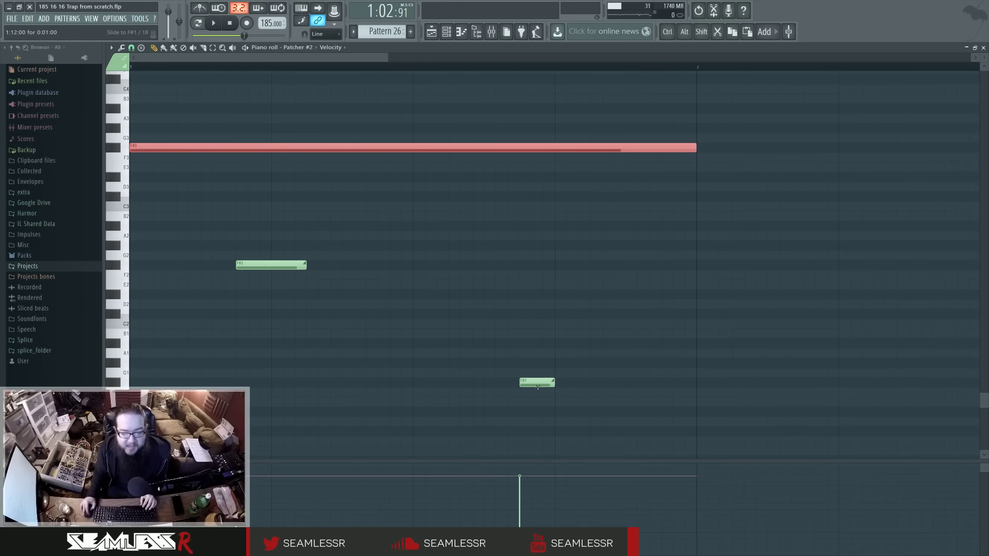
key(space)
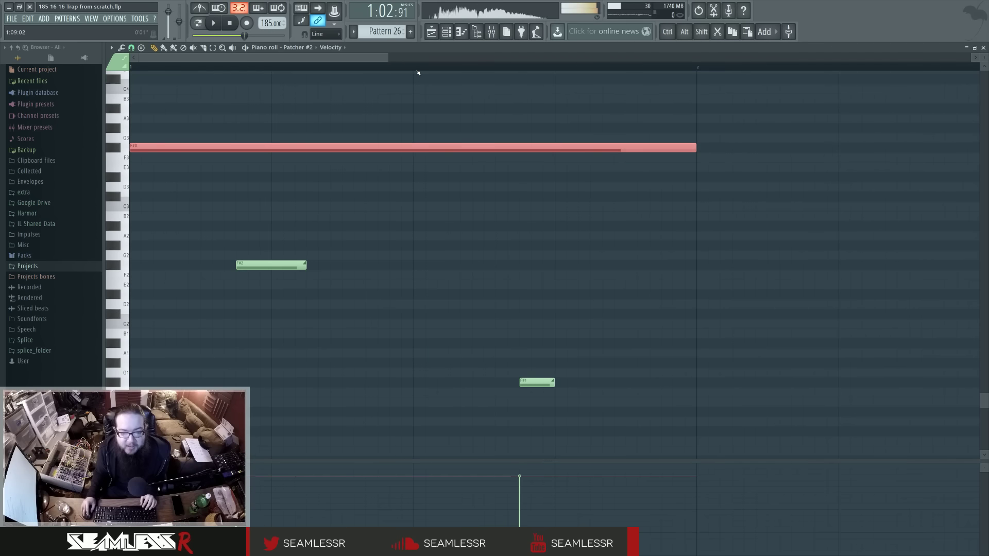
Return to the playlist and play the transition into the drop from bar 48
click(431, 33)
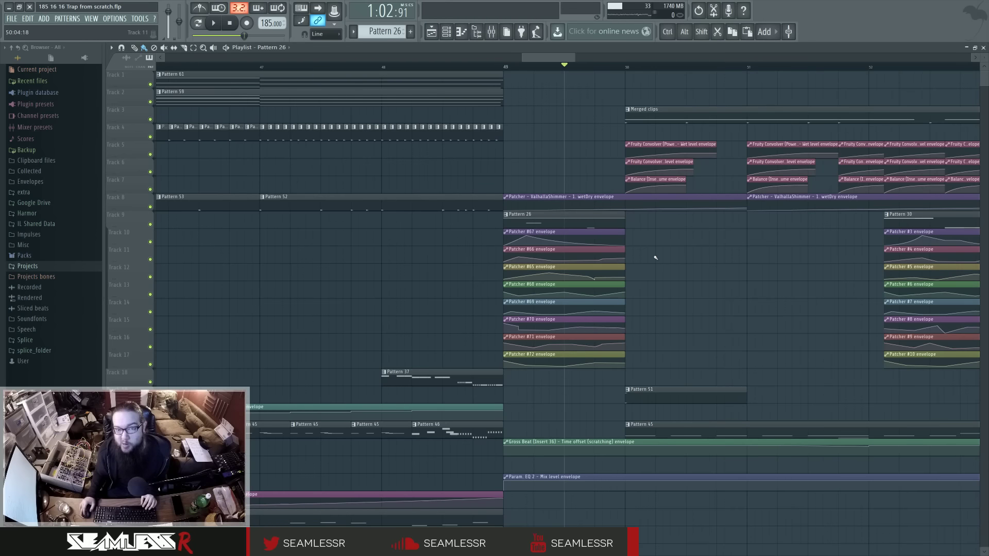
click(384, 68)
key(space)
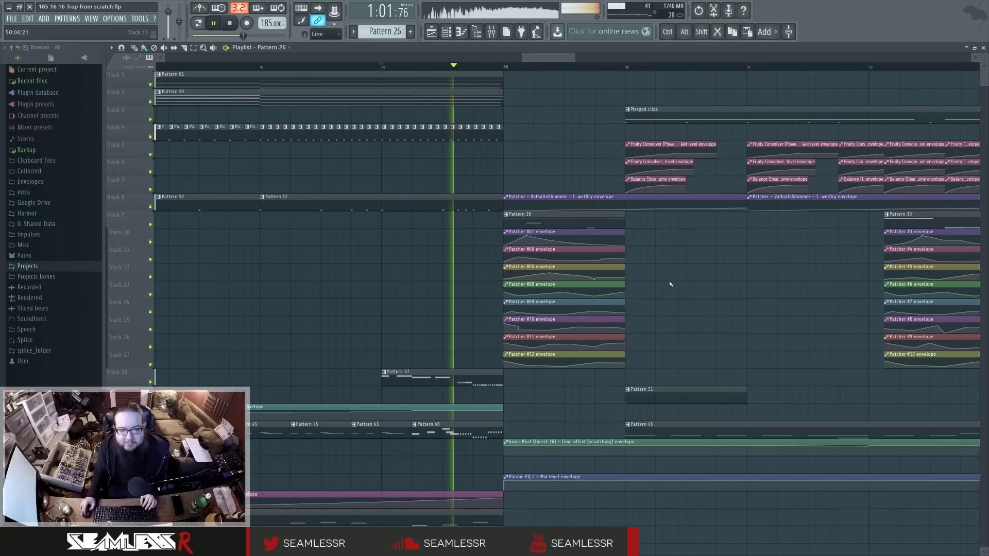
key(space)
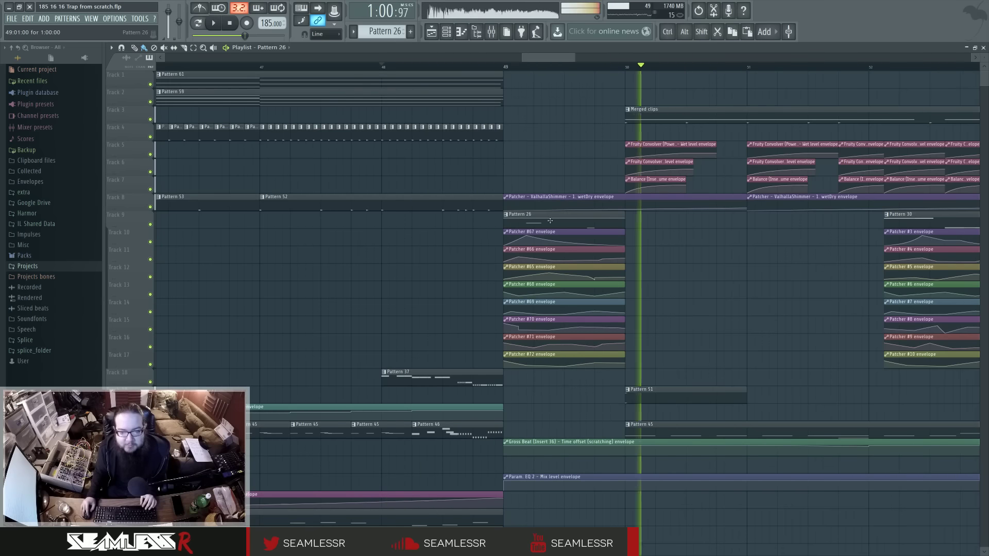
Split Pattern 26's sustained F#3 into two consecutive notes meeting at mid-bar, and replay the transition
double_click(517, 222)
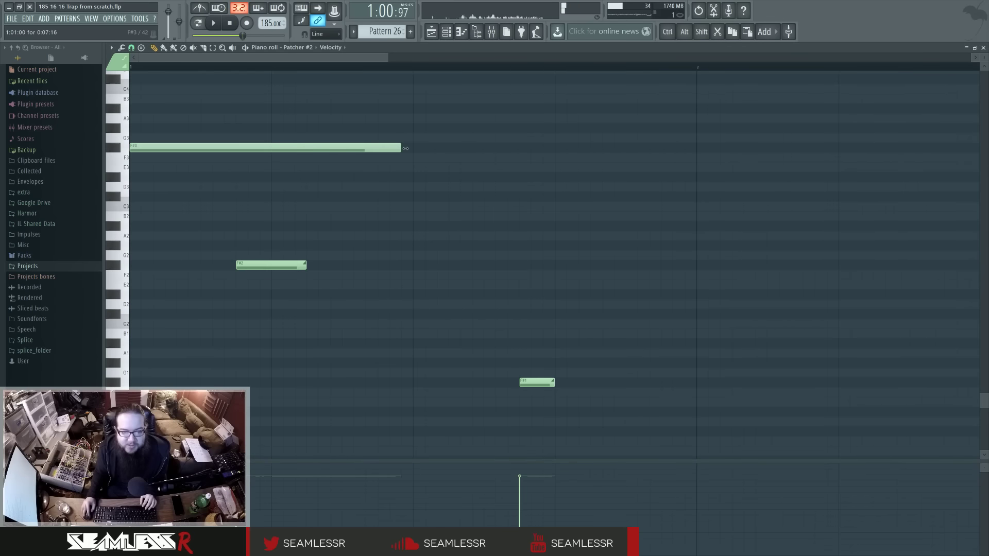
click(413, 149)
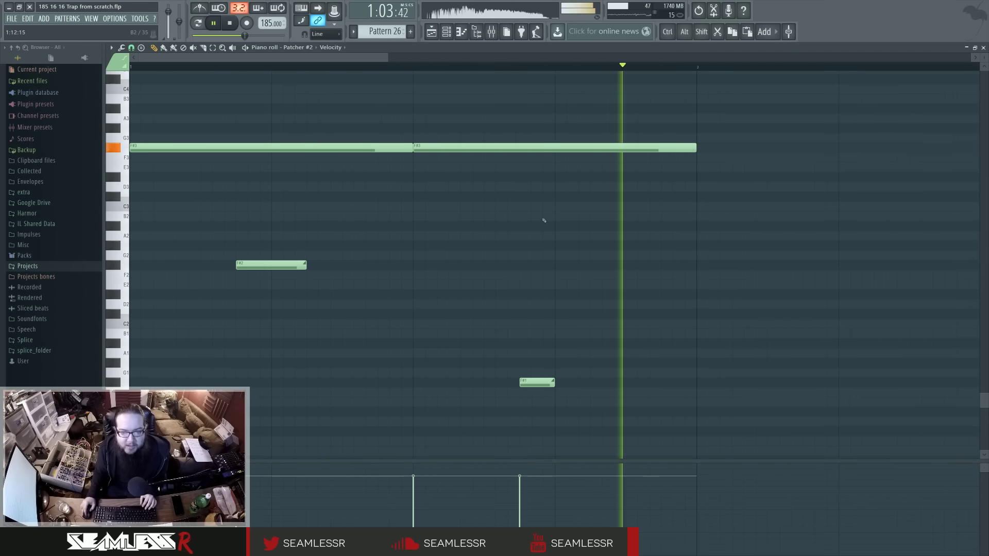
key(F5)
key(space)
key(space)
Remove the extra Pattern 26 clip at bar 50, and shorten the end of the pattern's second F#3 note
click(631, 218)
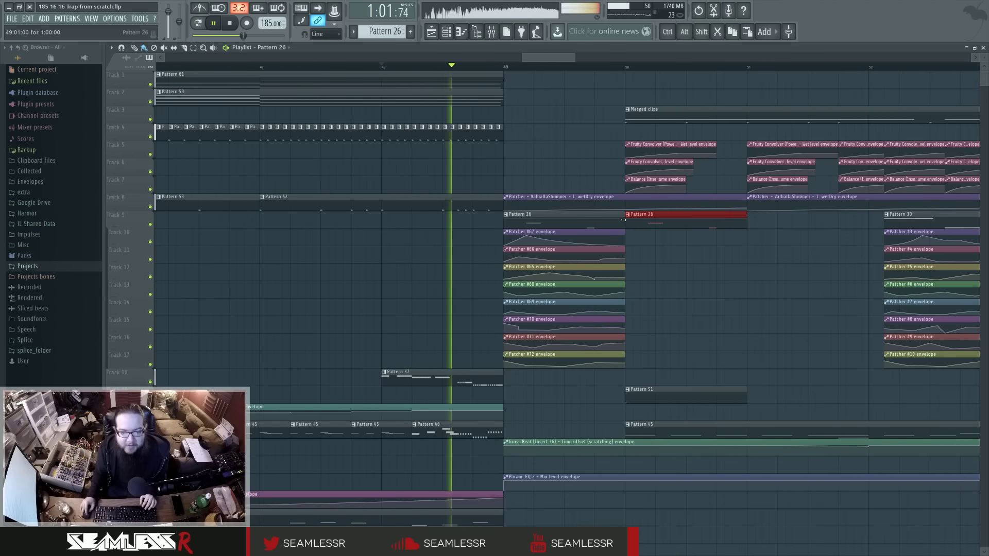
right_click(631, 218)
double_click(613, 217)
key(space)
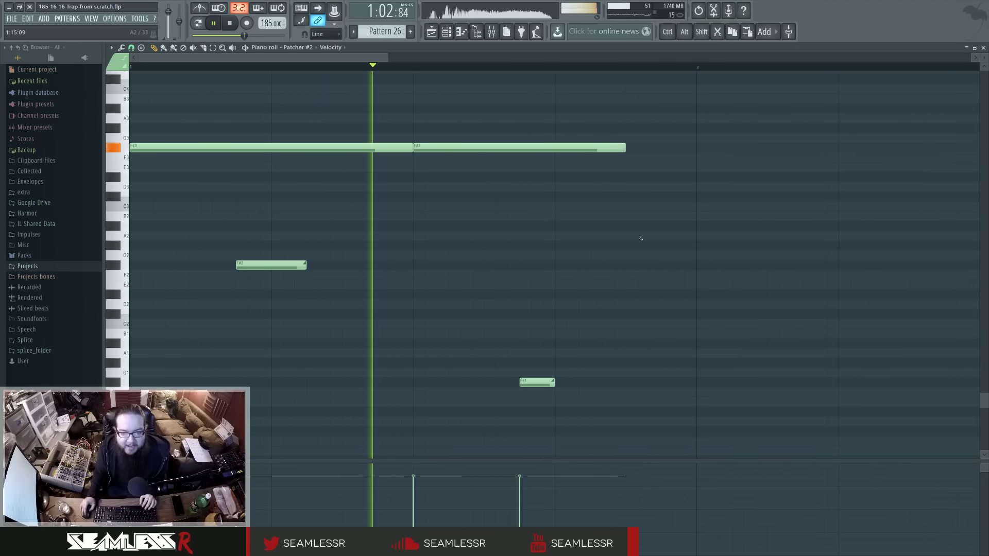
Return to the playlist and listen through the drop from bar 49
click(432, 31)
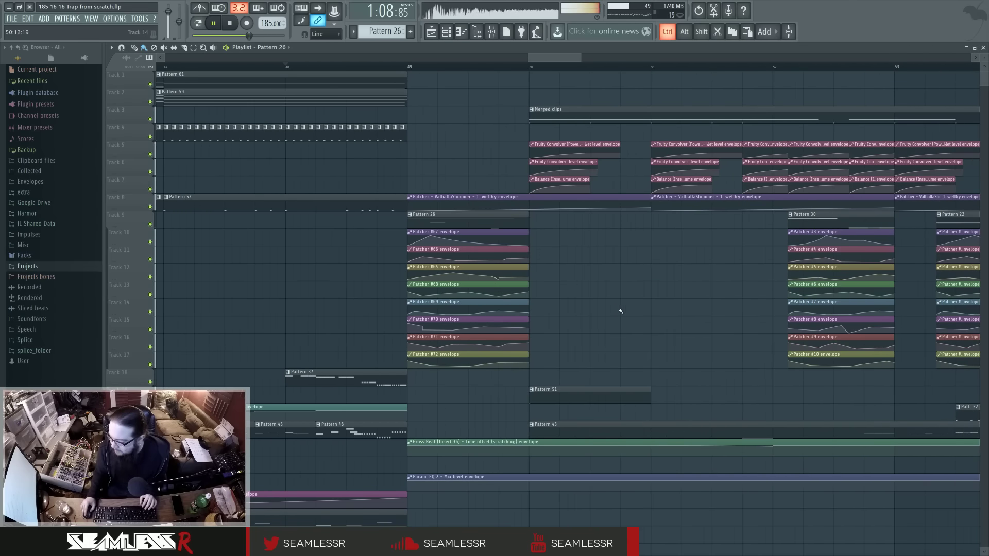
scroll(616, 309, down, 2)
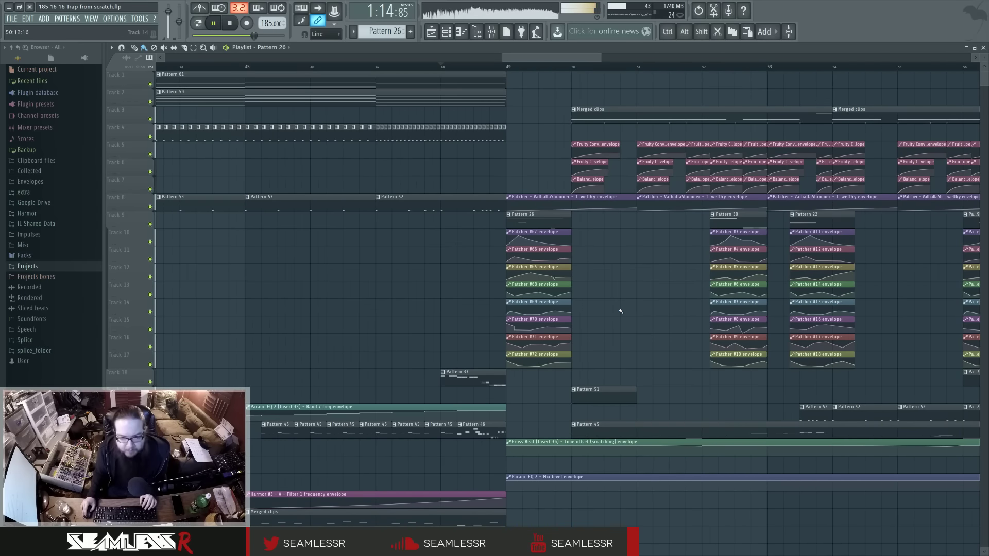
scroll(621, 311, down, 3)
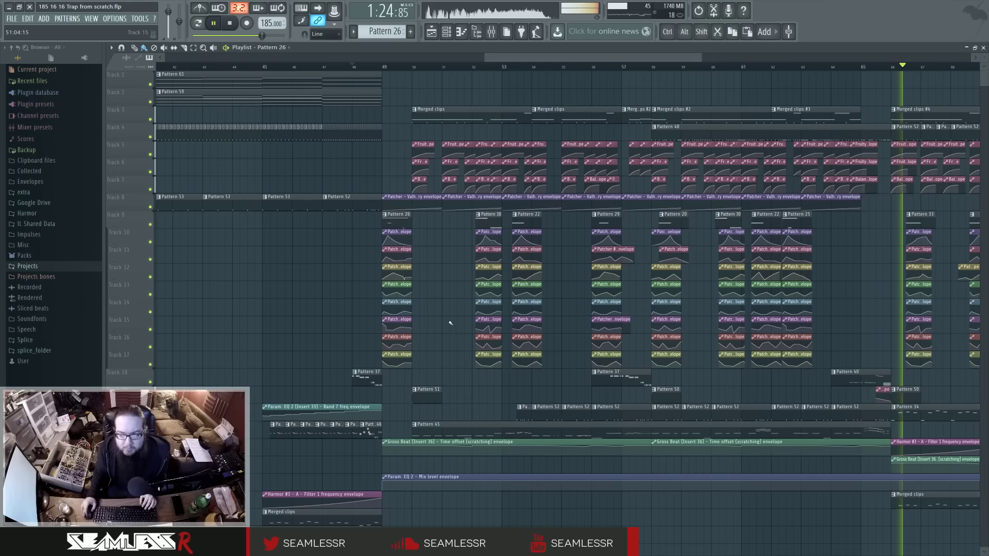
Inspect the Patcher effect on mixer Insert 33 and open the Param. EQ 2 inside its chain
key(F6)
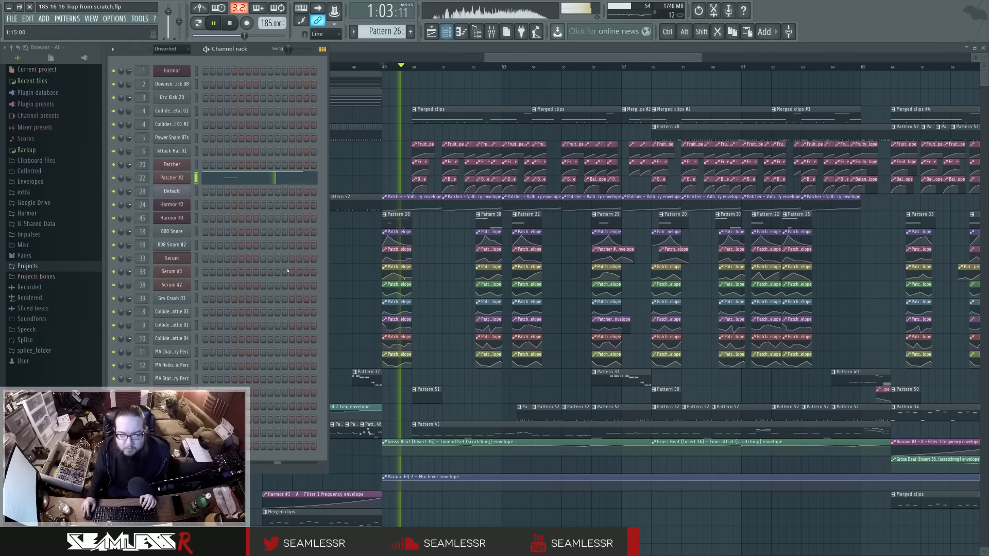
key(F9)
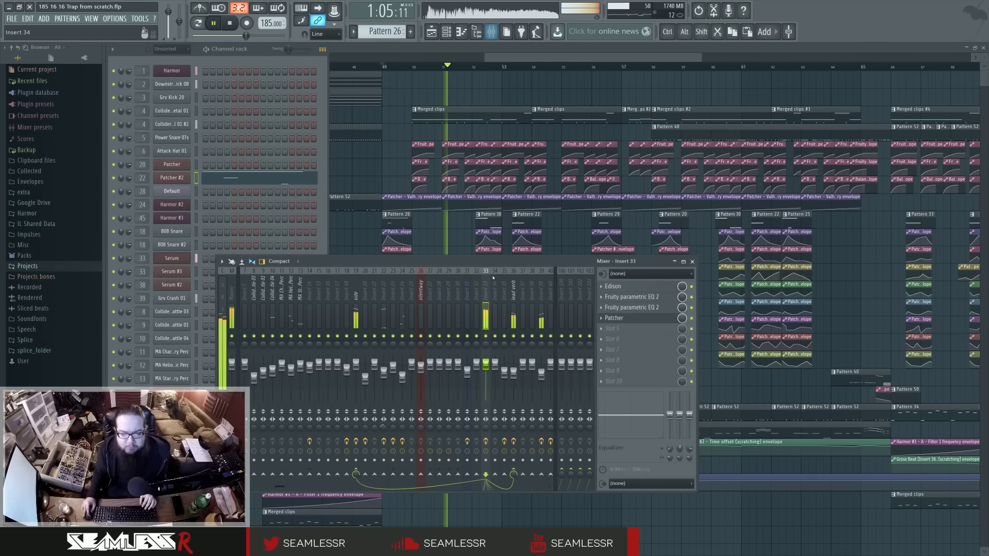
click(618, 318)
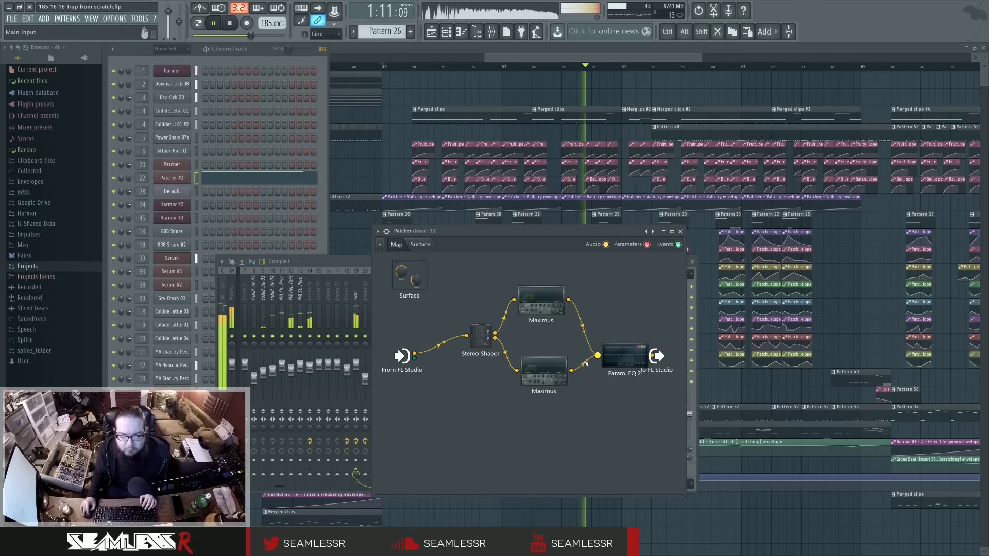
click(627, 359)
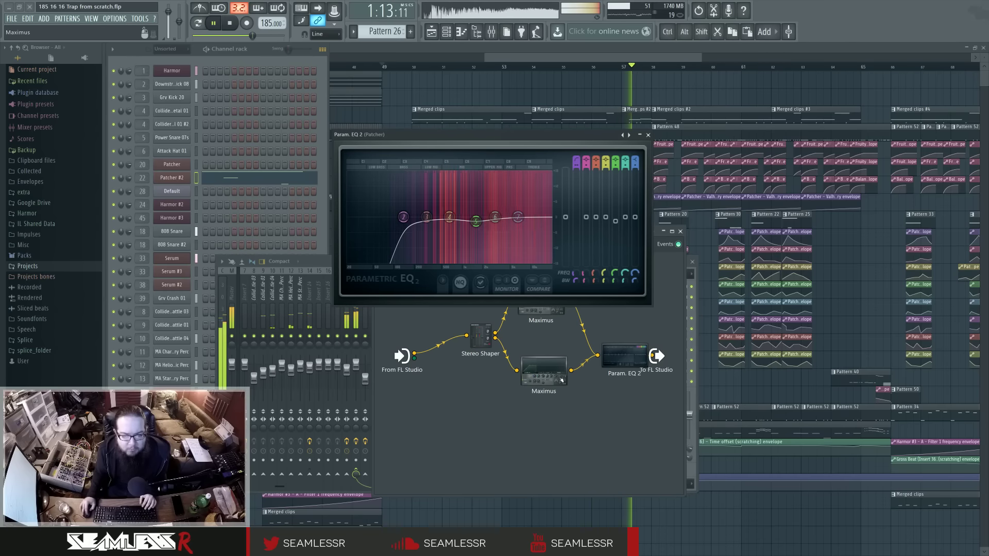
Set the unison detune of oscillator A in the Serum channel to 0.00, and replay the drop
click(175, 272)
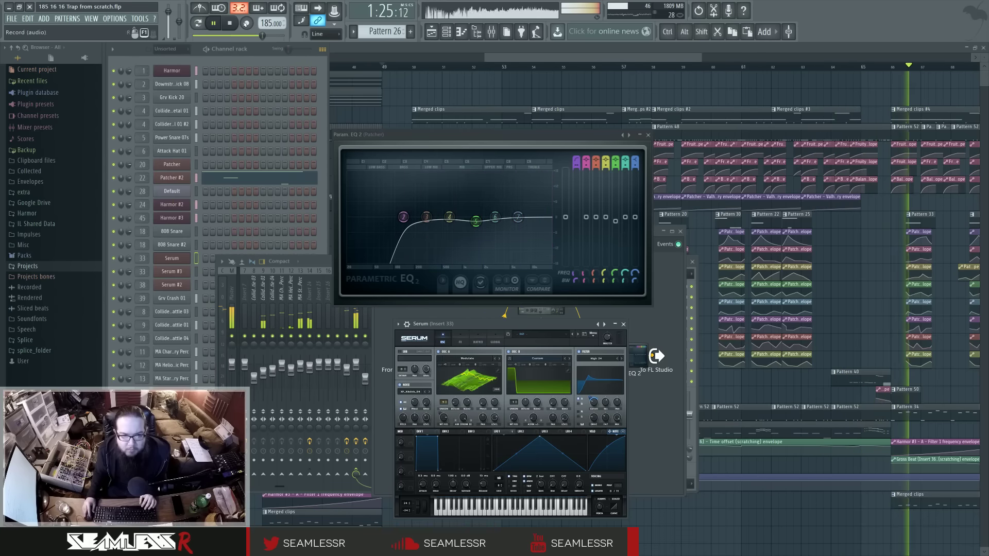
click(230, 23)
click(402, 49)
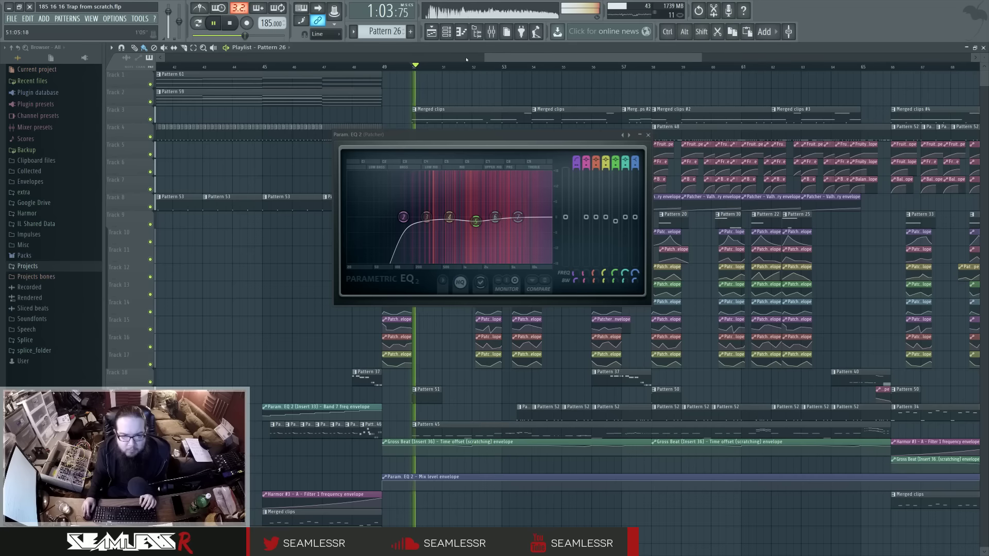
key(F6)
click(180, 261)
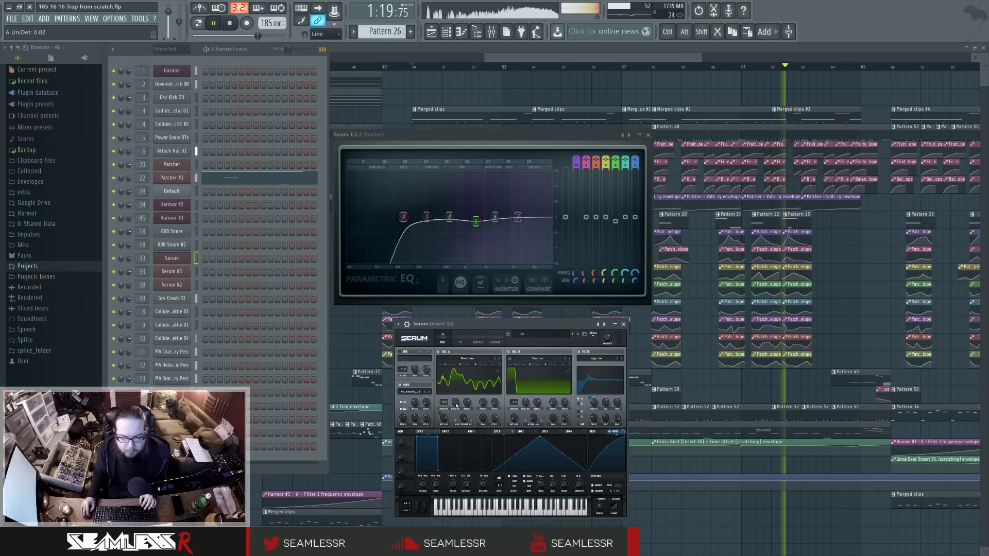
drag(456, 406, 456, 409)
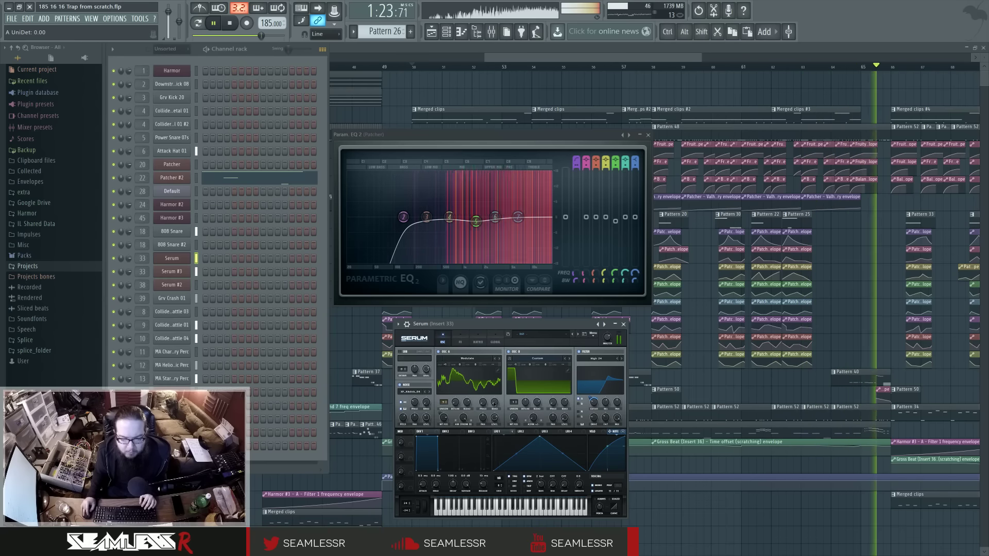
click(220, 25)
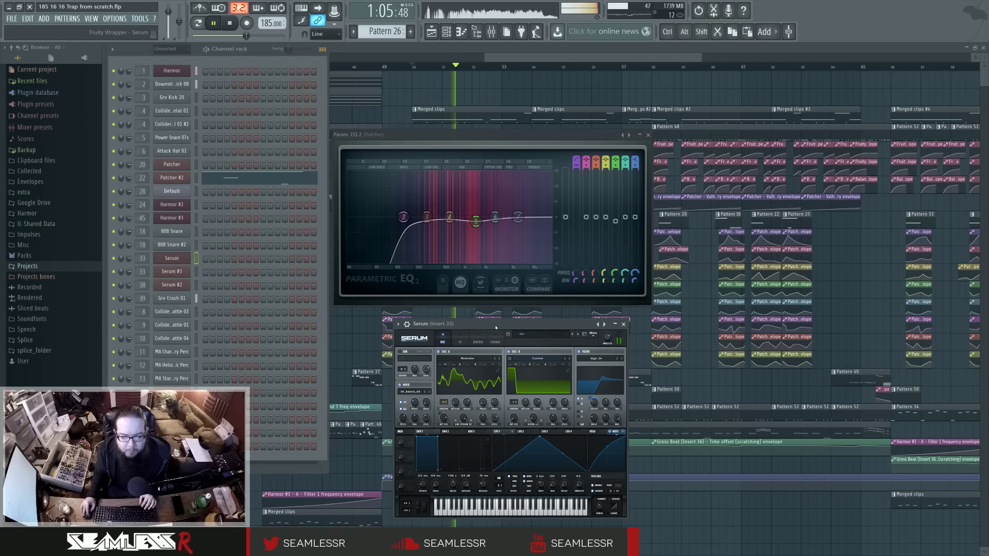
Reduce Serum's Hyper/Dimension effect to a dimension size of 12% and a mix of 11%, and return to the oscillator page
click(461, 341)
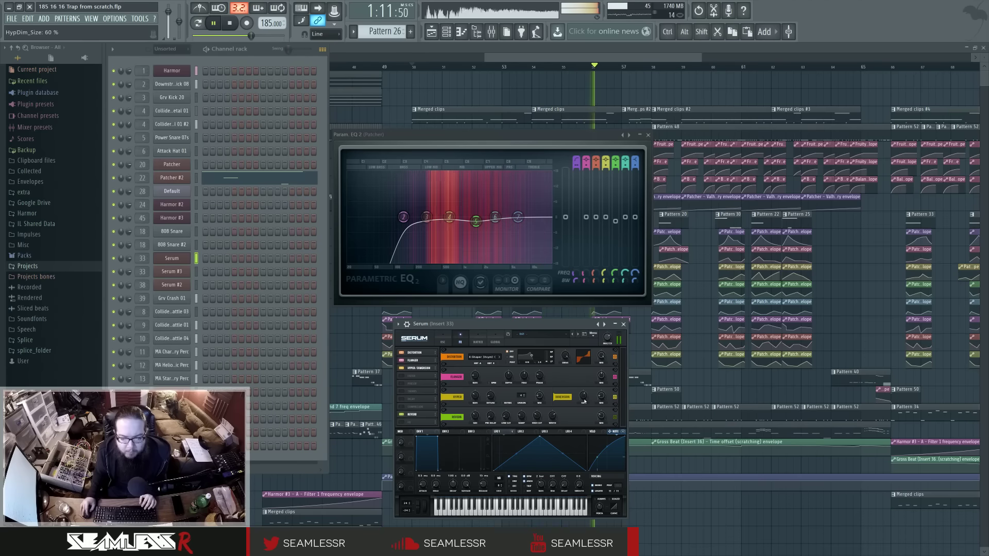
scroll(584, 396, down, 10)
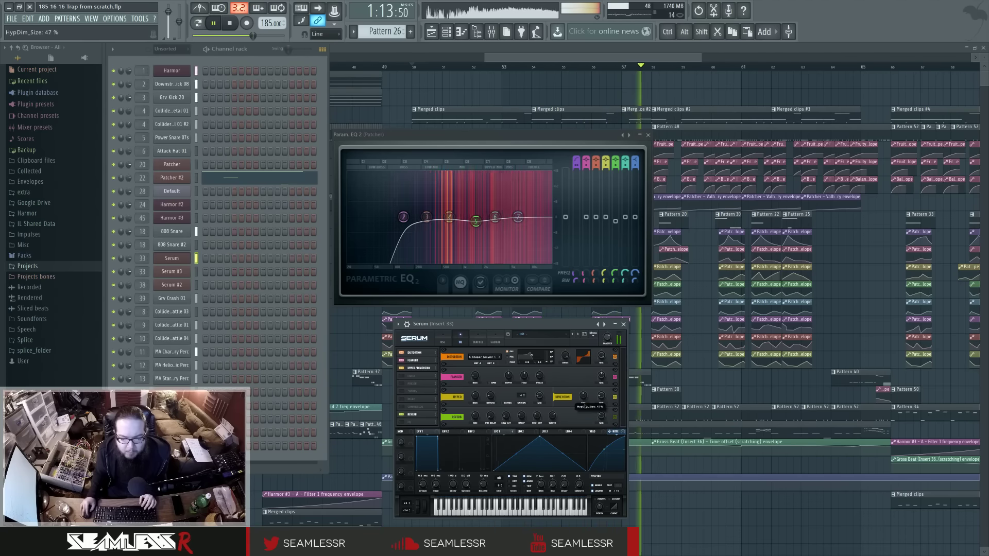
scroll(584, 399, down, 2)
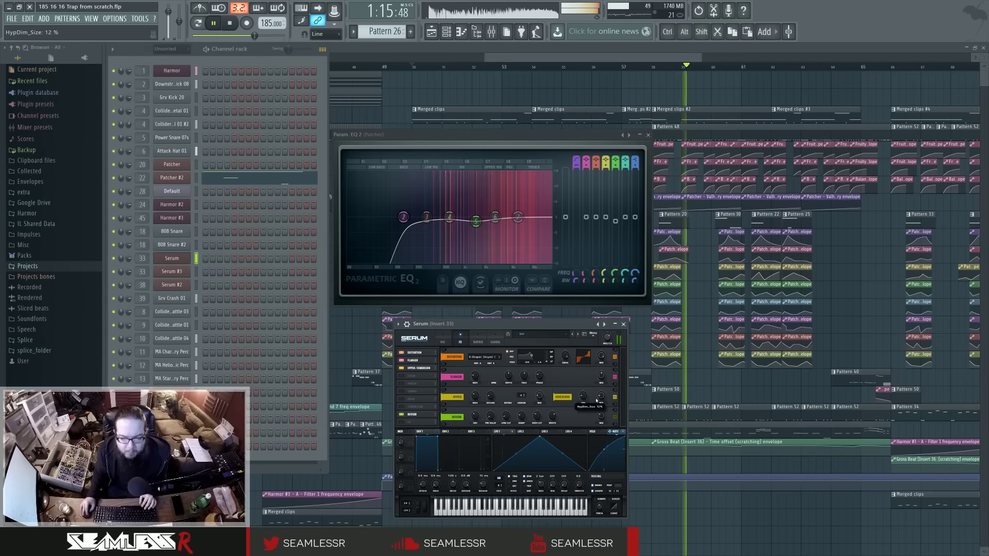
scroll(603, 400, down, 5)
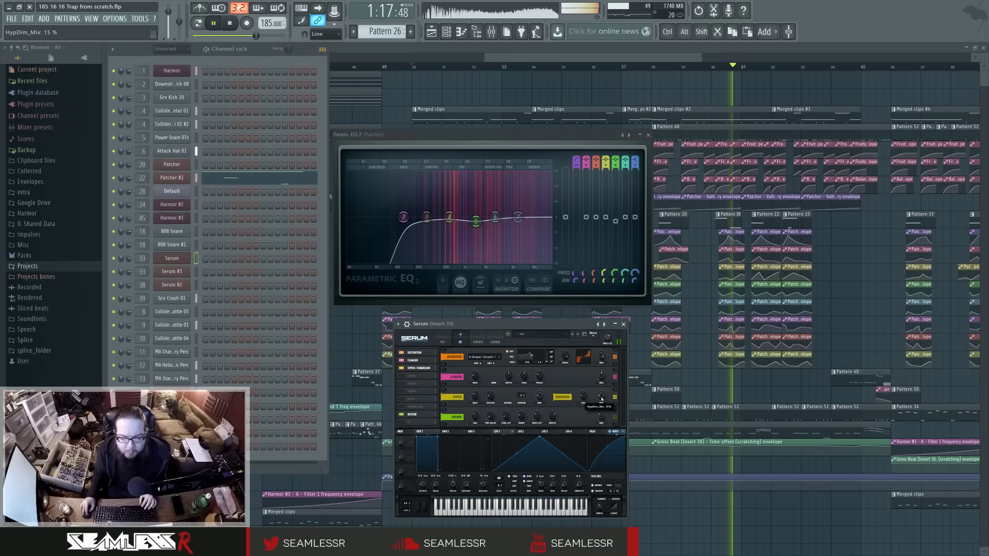
scroll(602, 399, up, 3)
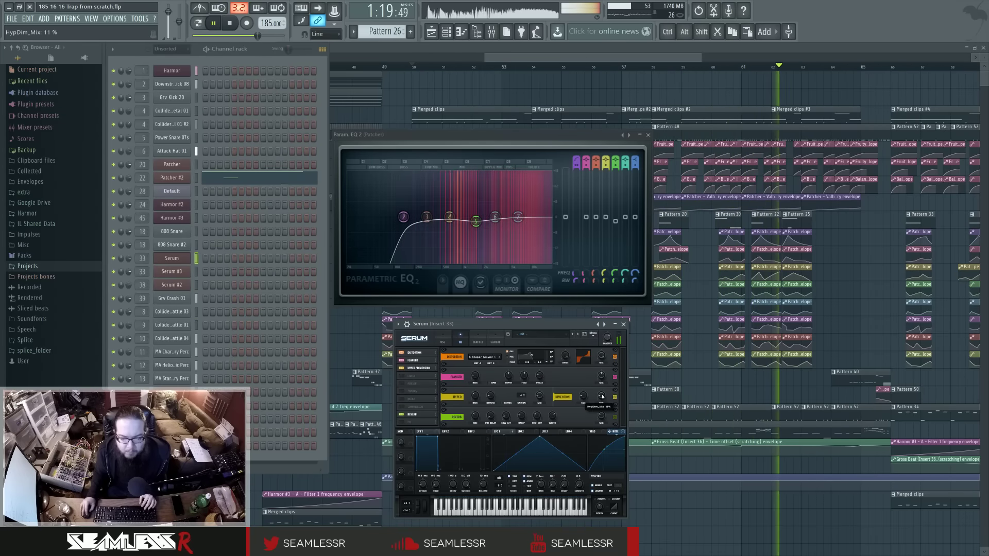
click(442, 341)
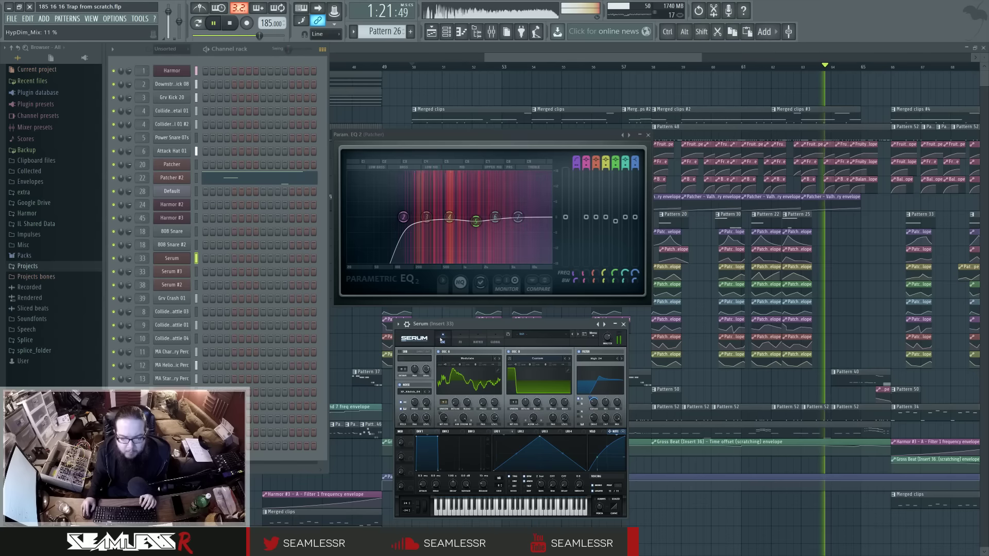
Close the Serum and Param. EQ 2 windows, and replay the drop from bar 50 in the playlist
click(623, 324)
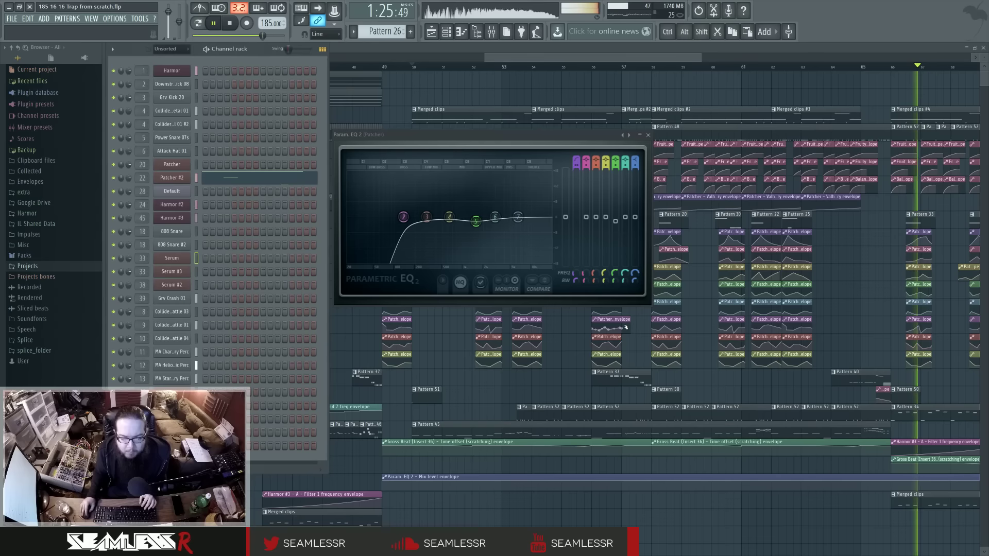
key(F6)
click(640, 136)
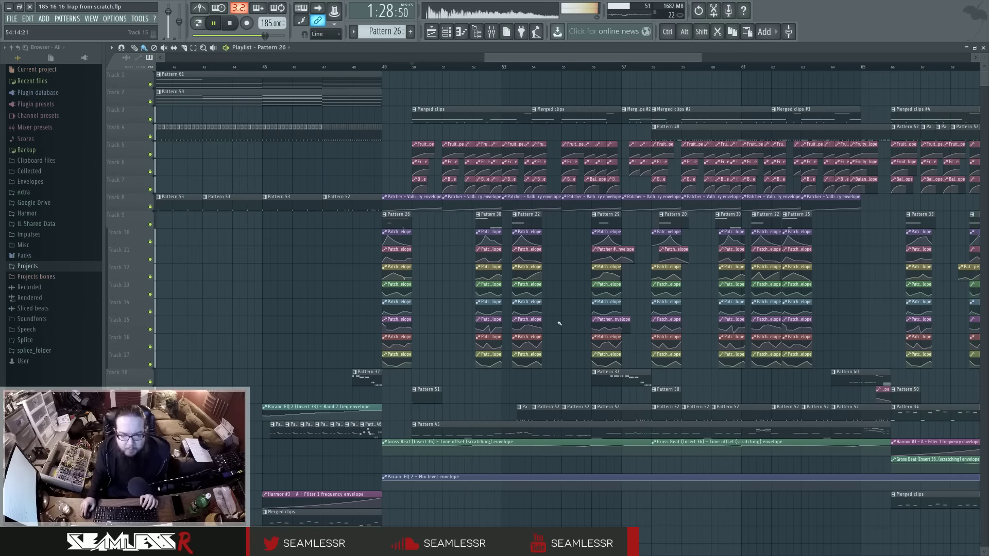
key(space)
ctrl+scroll(560, 324, down, 4)
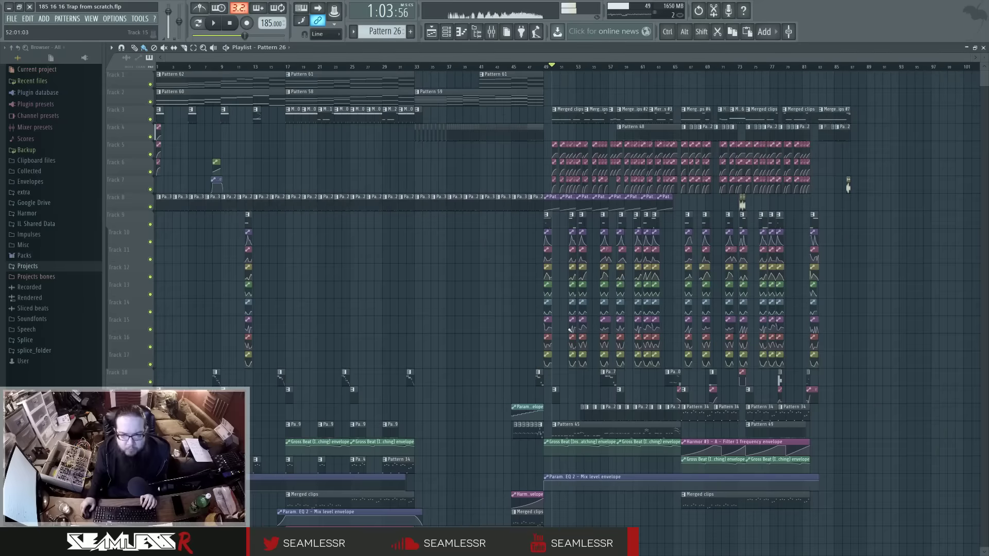
key(space)
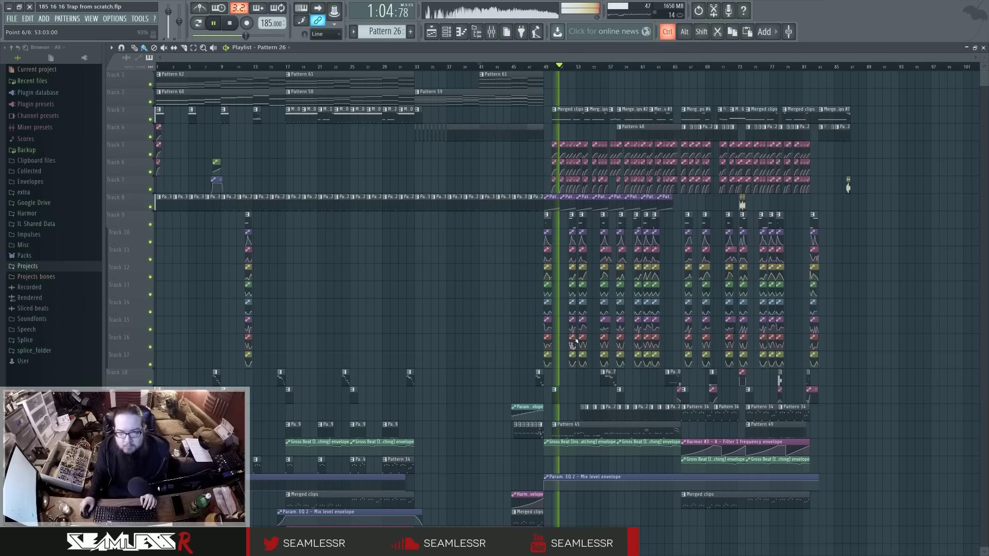
scroll(484, 351, up, 4)
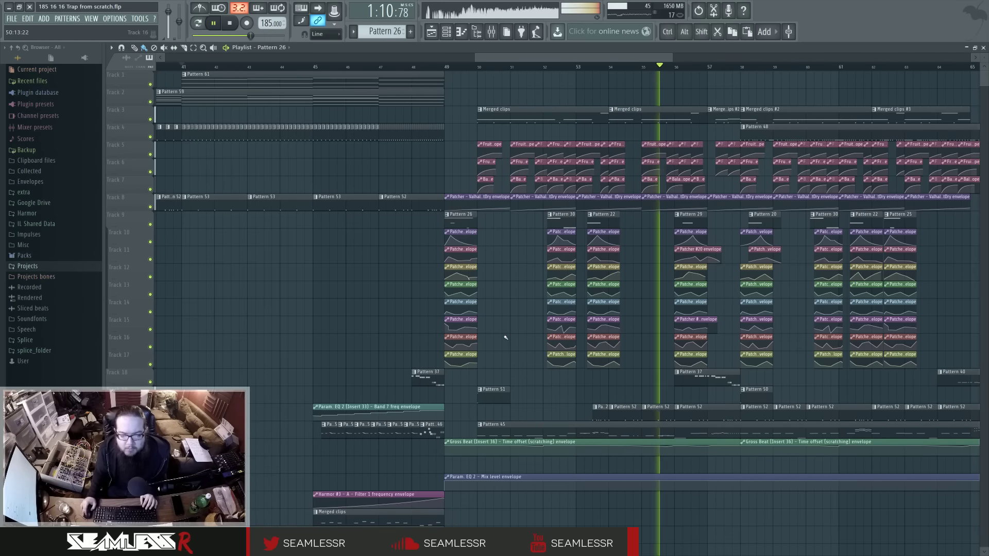
key(space)
Lower the lead verb mixer track's volume slightly while the drop plays with Serum open, and reselect Insert 33
key(F6)
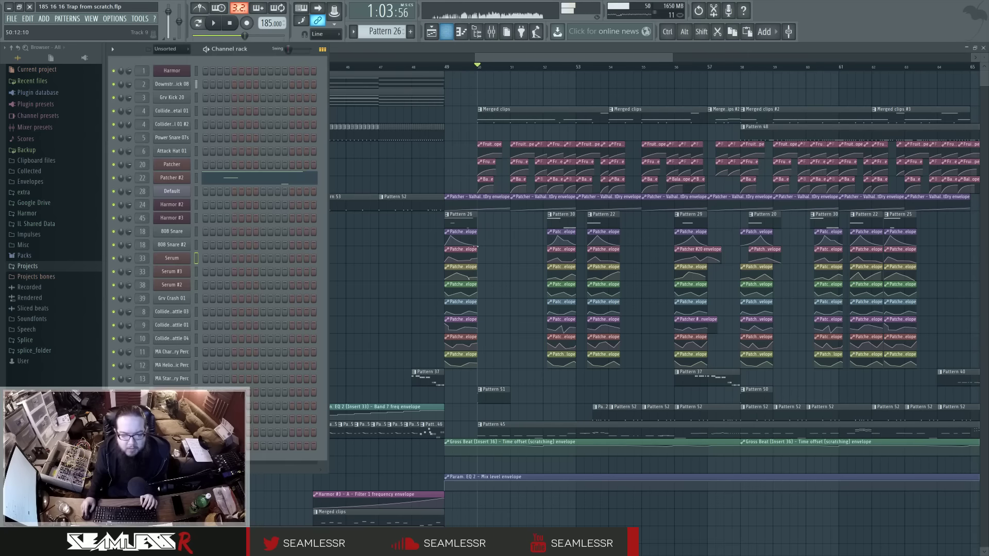
click(181, 258)
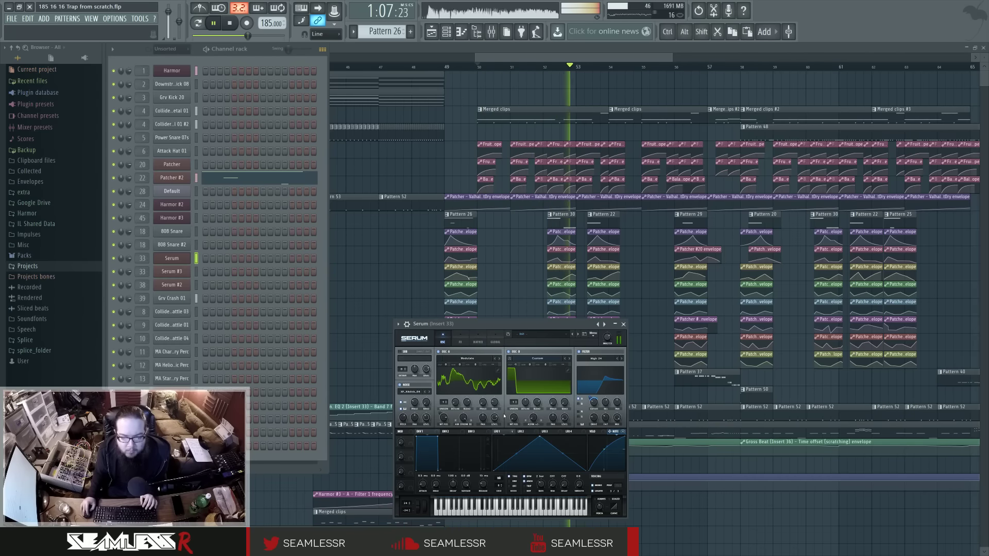
click(491, 32)
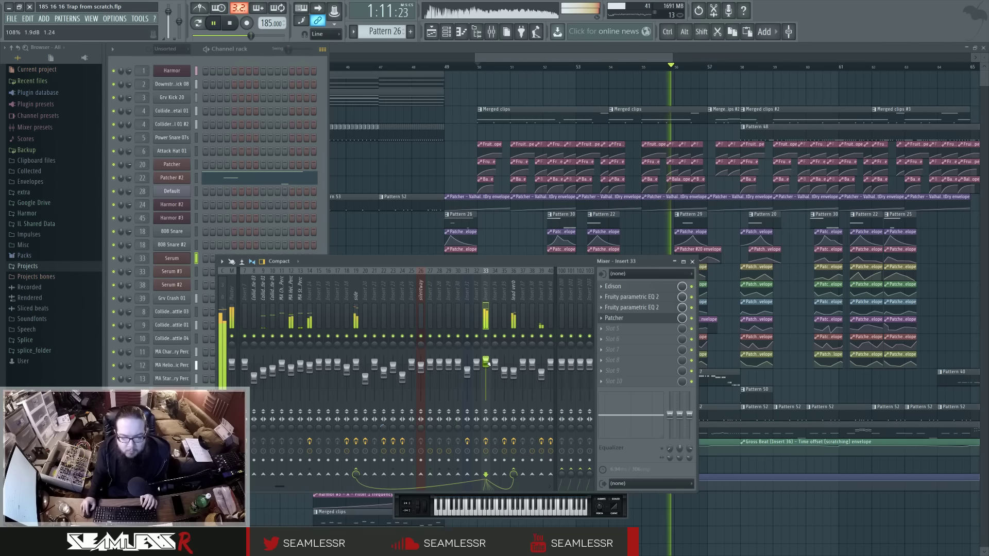
click(514, 369)
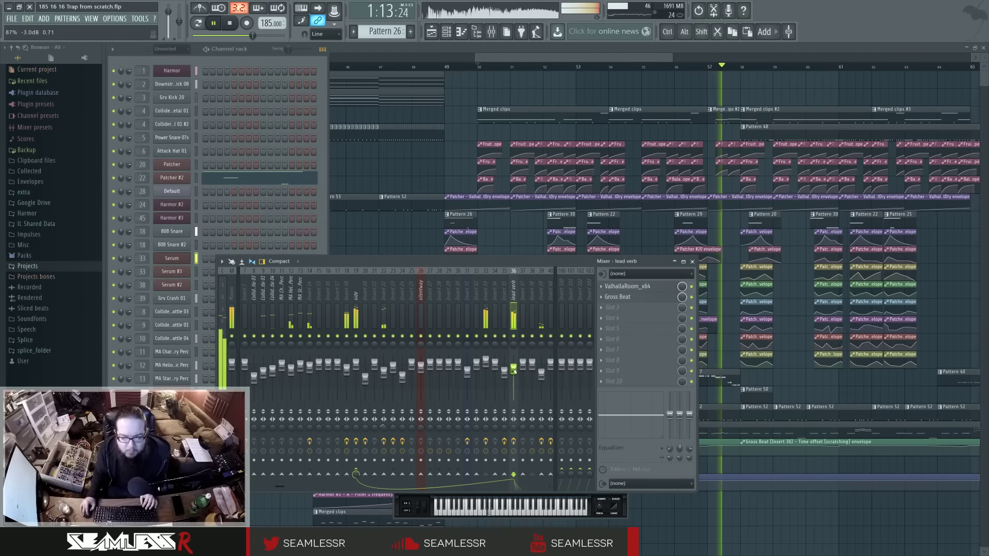
drag(513, 371, 513, 373)
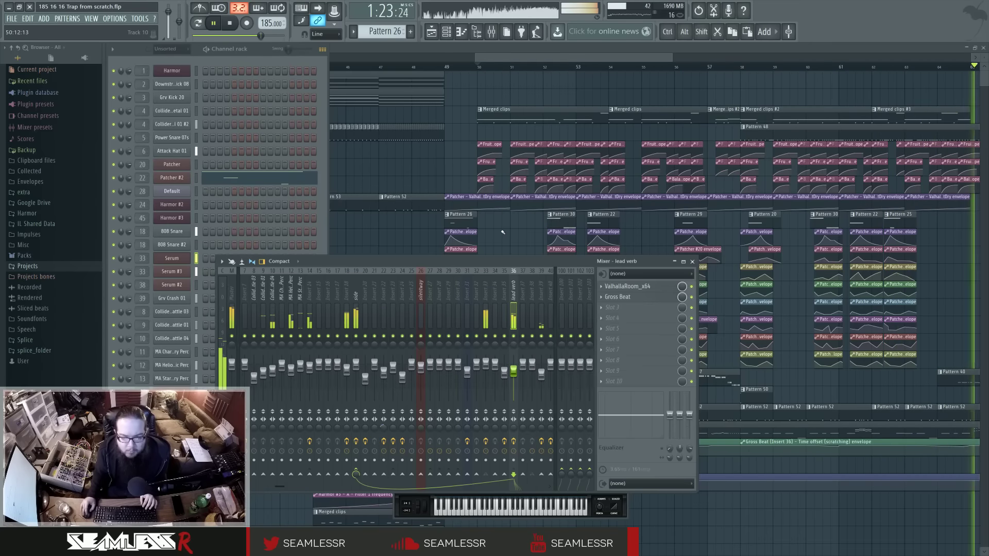
click(488, 290)
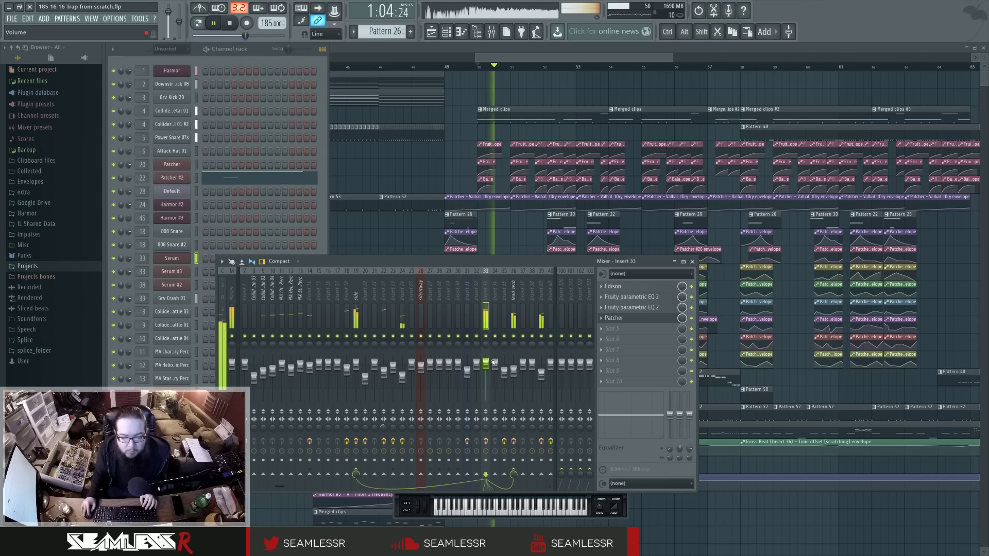
Change the semitone tuning of Serum's oscillator A, and replay the transition from bar 49
click(397, 507)
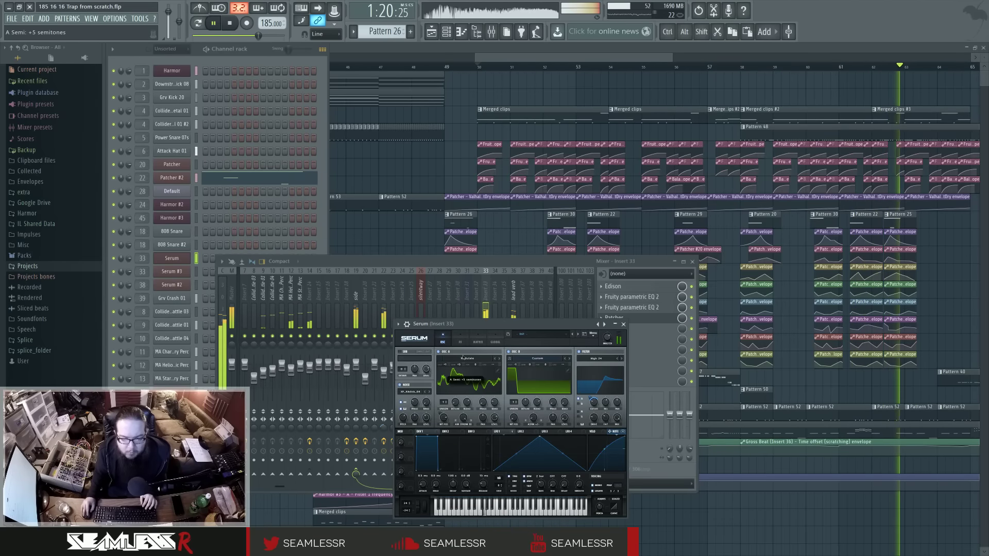
drag(463, 358, 462, 351)
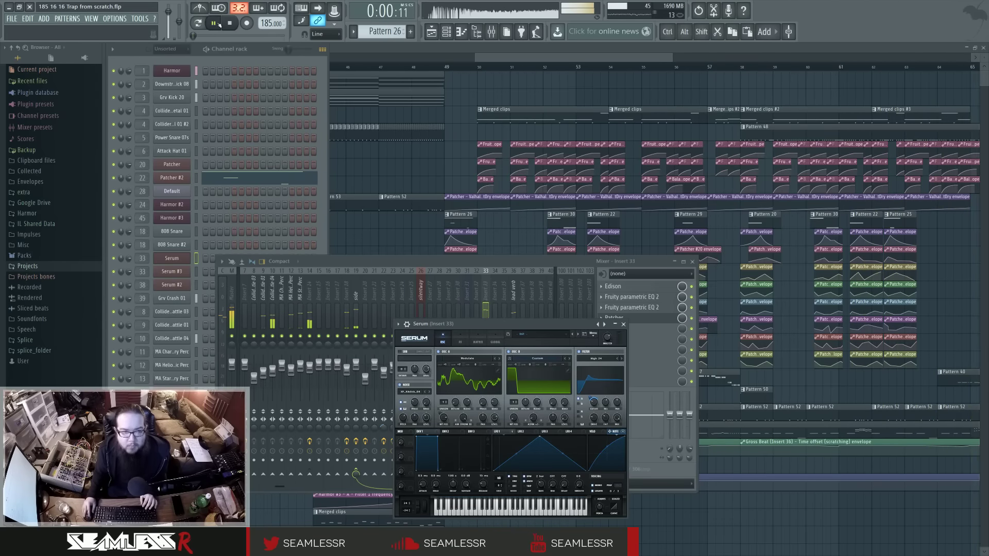
click(446, 68)
click(447, 32)
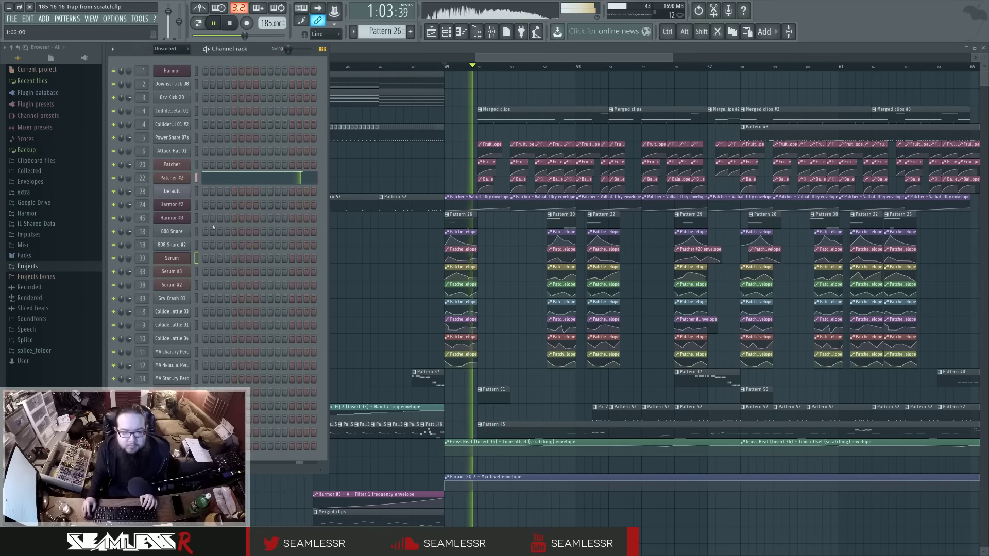
Look into the Patcher #2 channel, and readjust the semitone tuning of oscillator A in the Serum channel
click(170, 178)
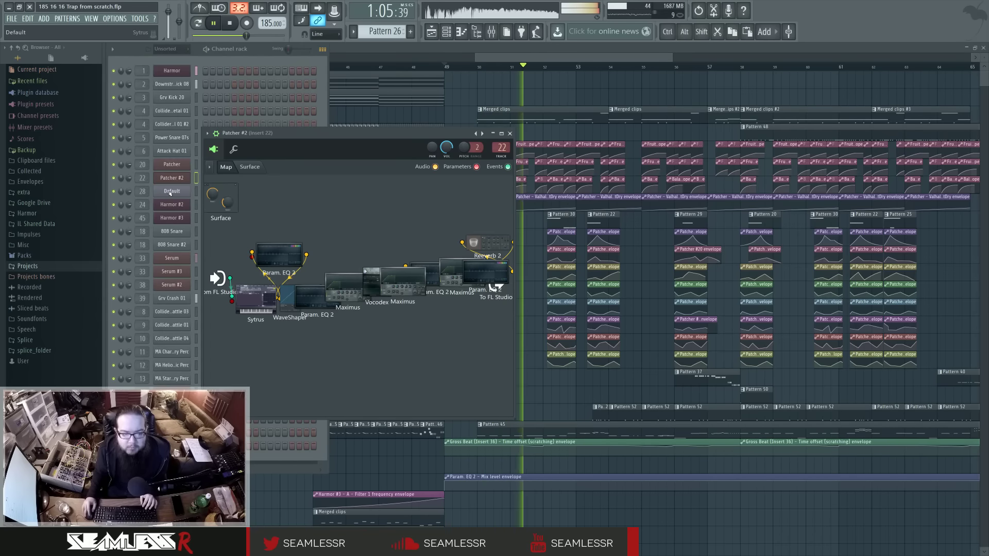
click(172, 258)
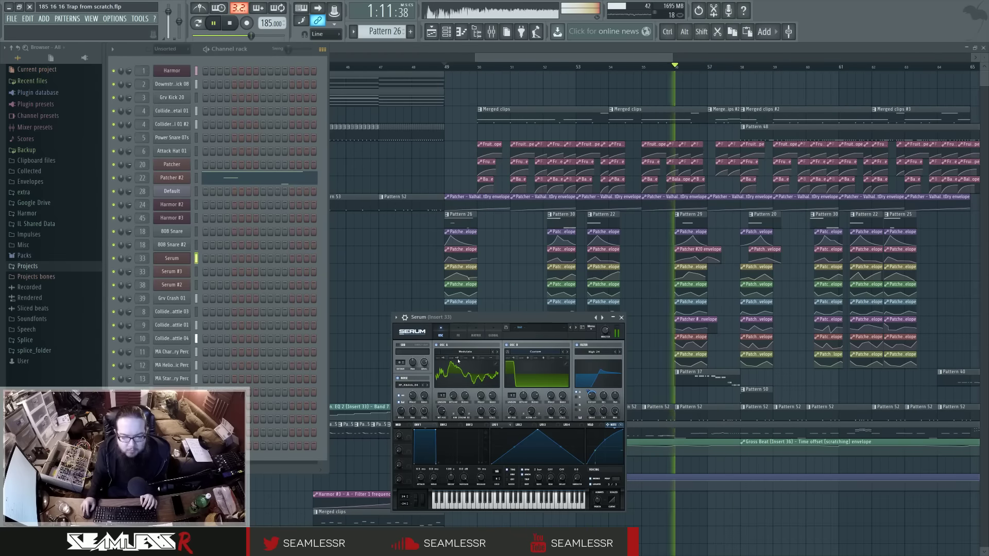
drag(458, 360, 459, 370)
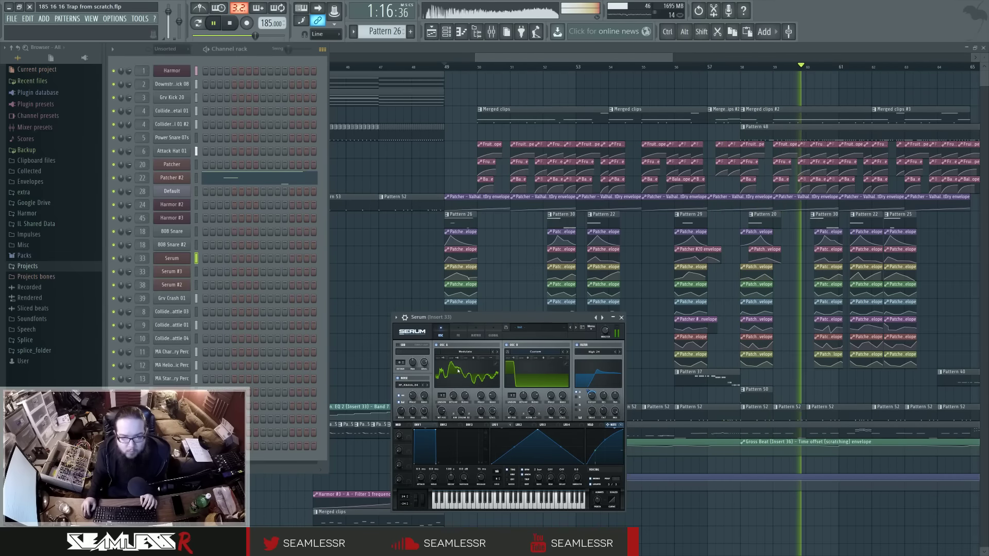
Inspect the Maximus modules inside the Patcher effect on mixer track Insert 33, and stop playback
click(492, 32)
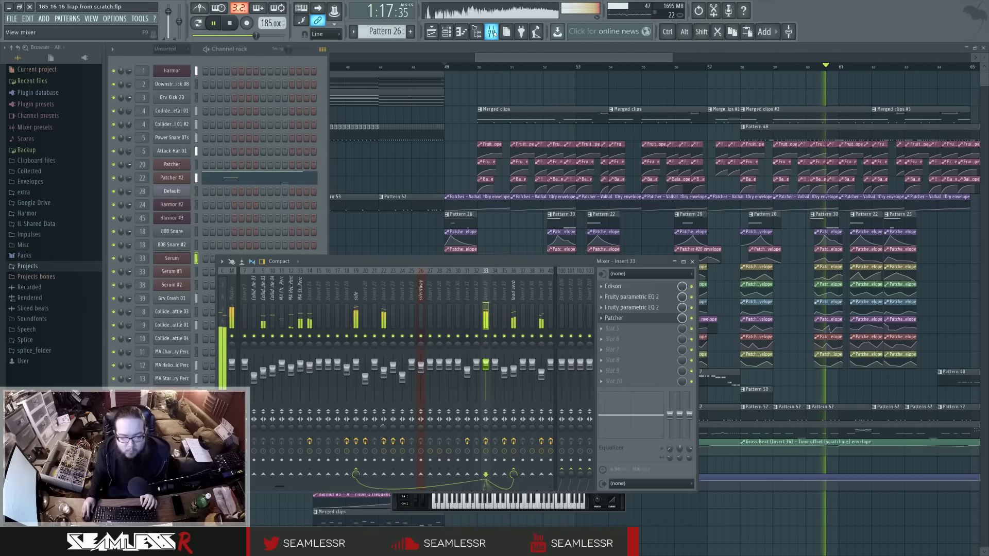
click(618, 318)
click(549, 370)
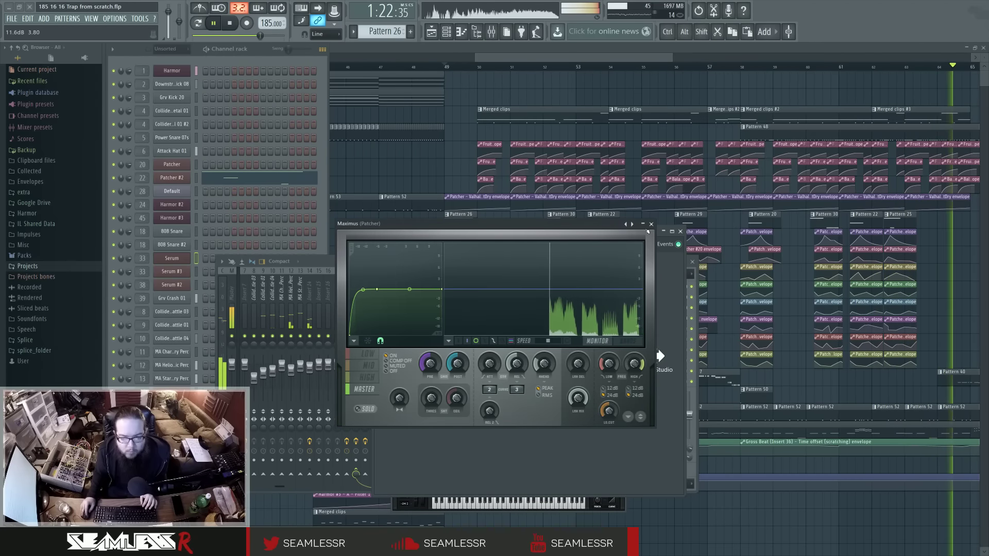
key(Escape)
drag(537, 372, 527, 373)
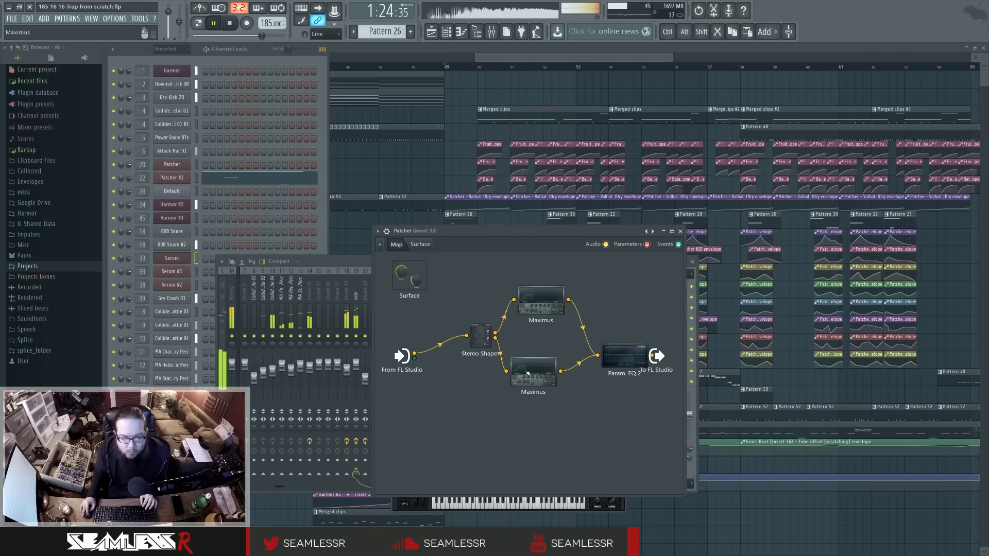
right_click(442, 176)
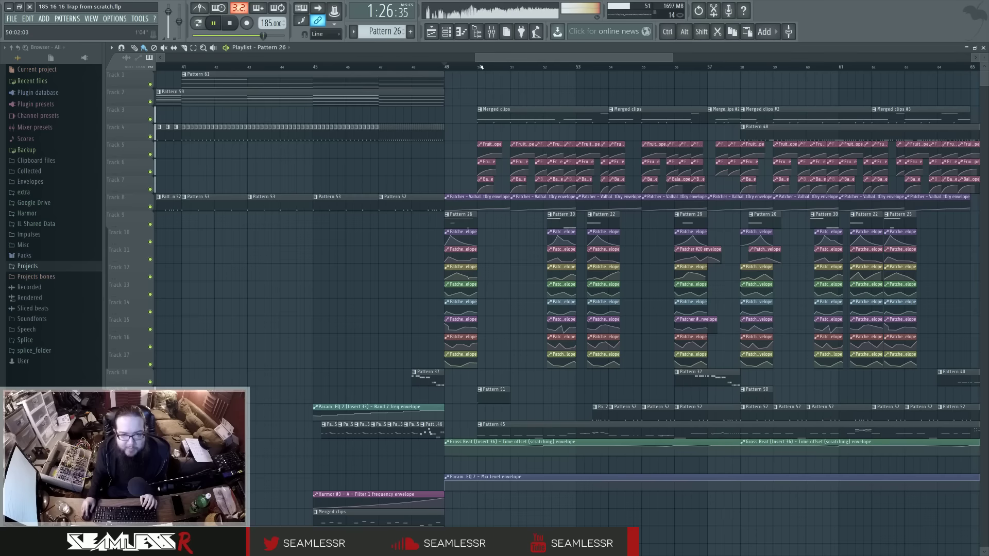
key(space)
Look at the Serum channel's sound, close its window, and replay the drop from bar 49
click(448, 34)
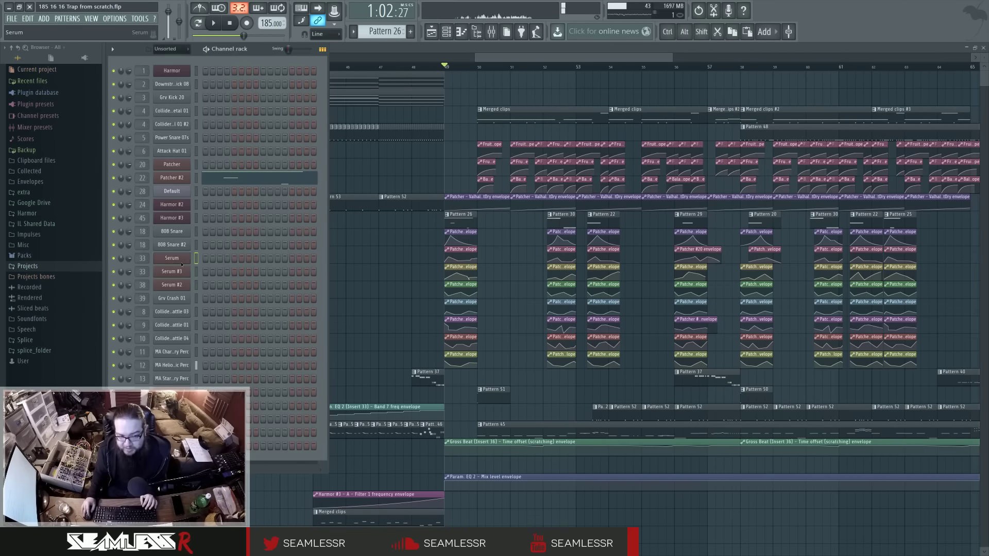
click(181, 264)
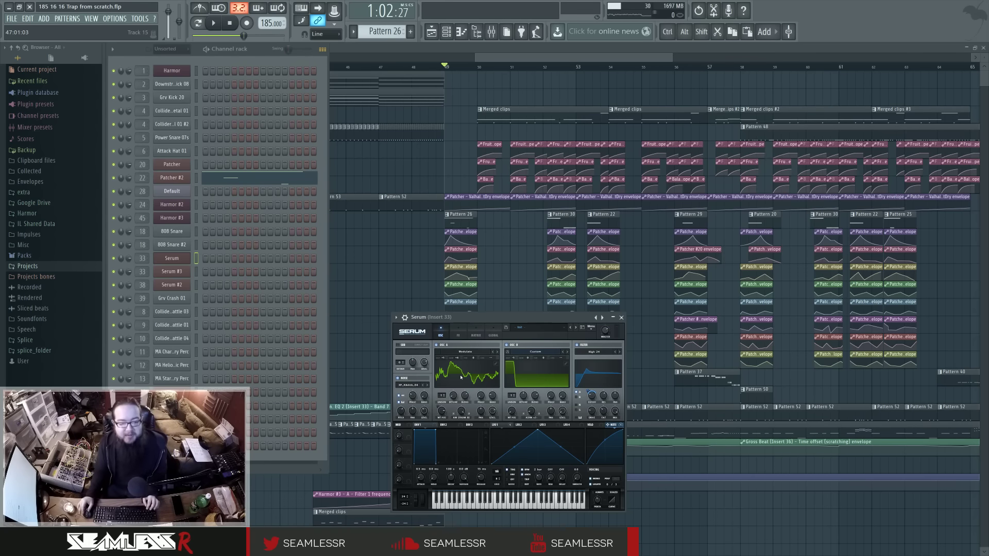
key(F12)
key(space)
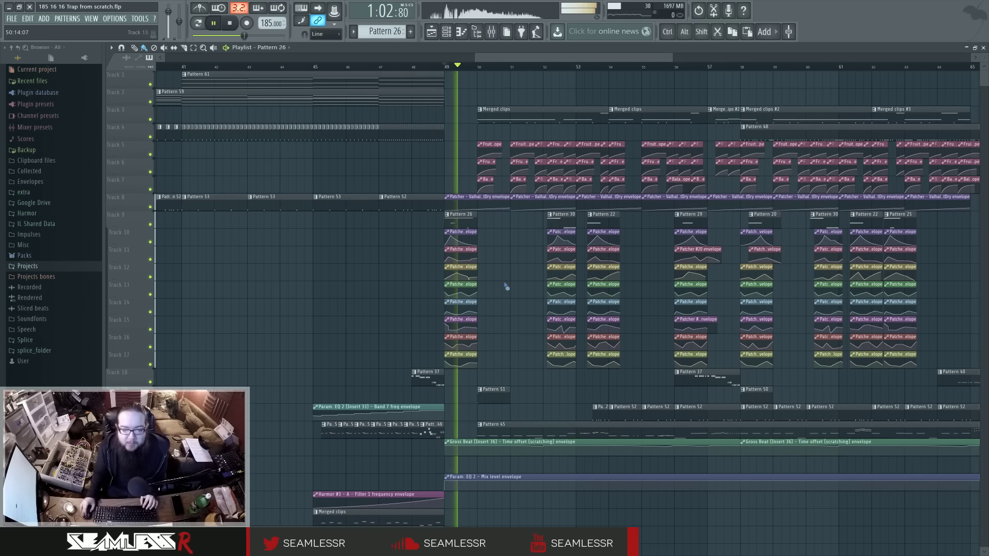
Replay the lead-in to bar 49 with the opening Patcher pattern and its envelopes enlarged
scroll(506, 284, up, 2)
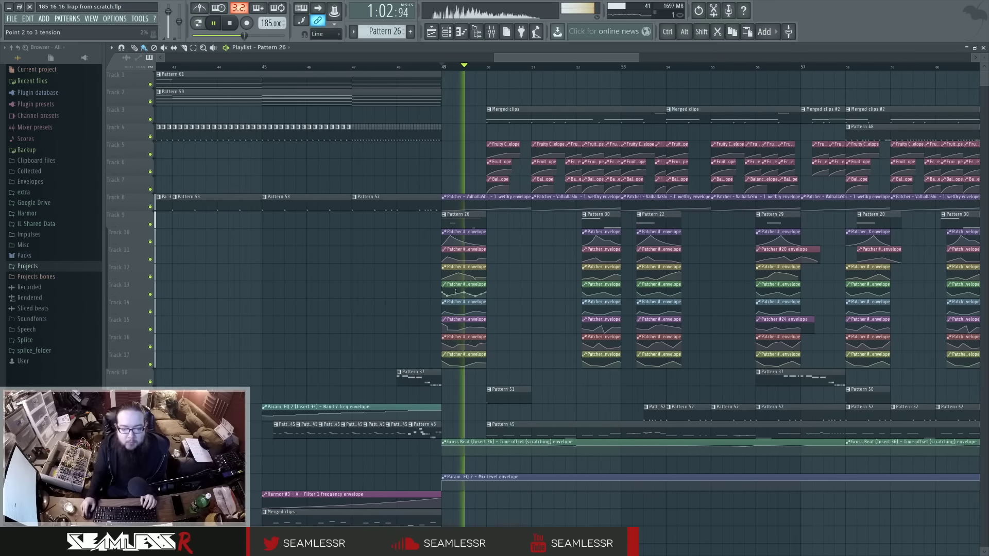
key(space)
scroll(463, 298, up, 4)
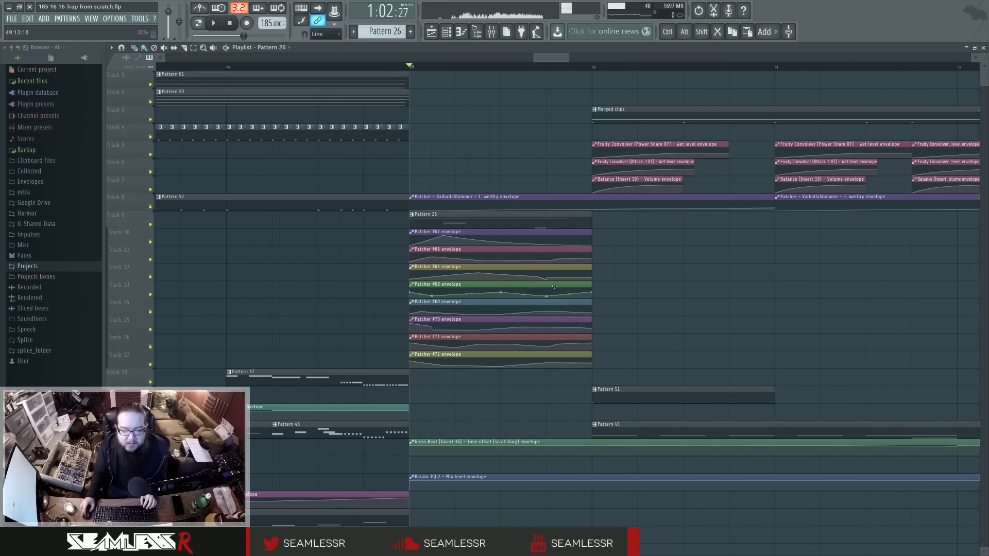
scroll(715, 244, up, 3)
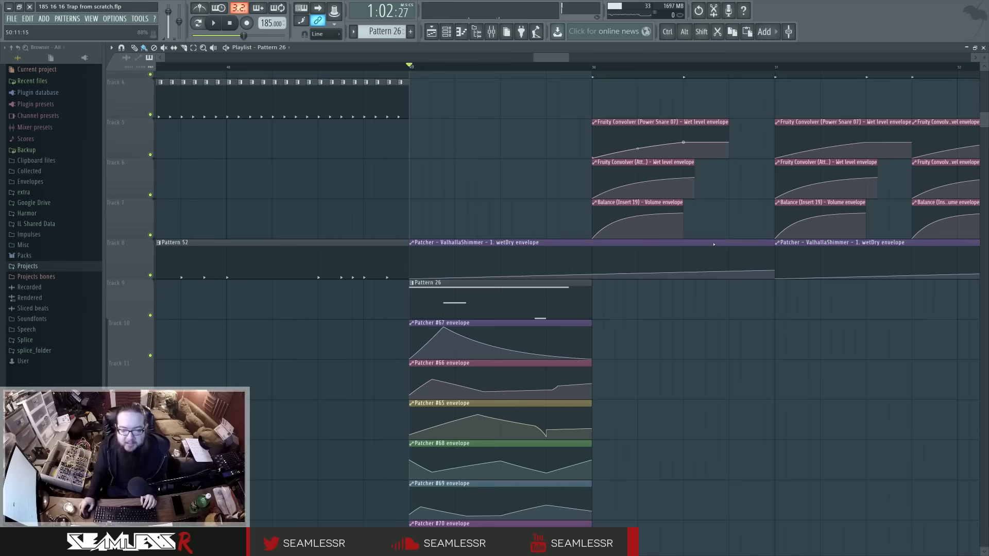
key(space)
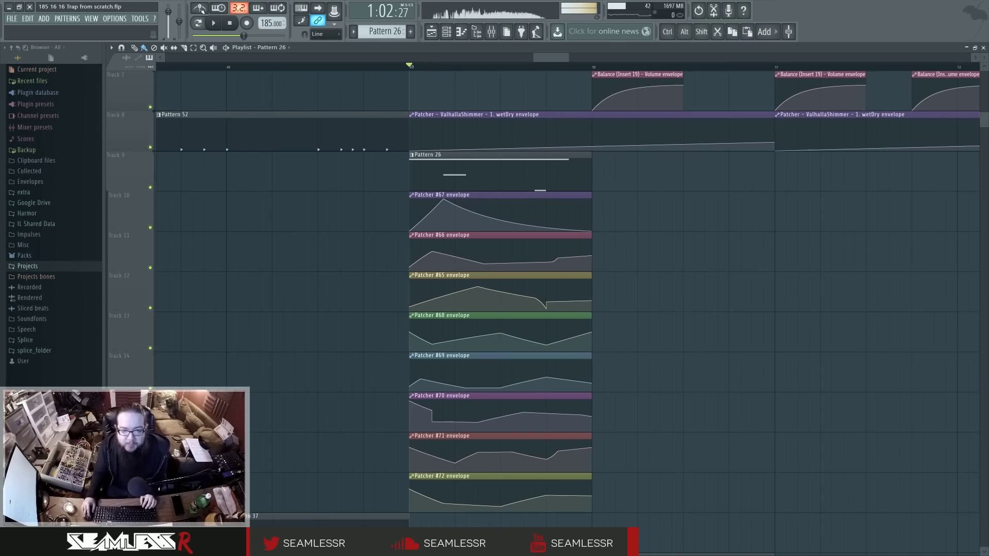
click(223, 68)
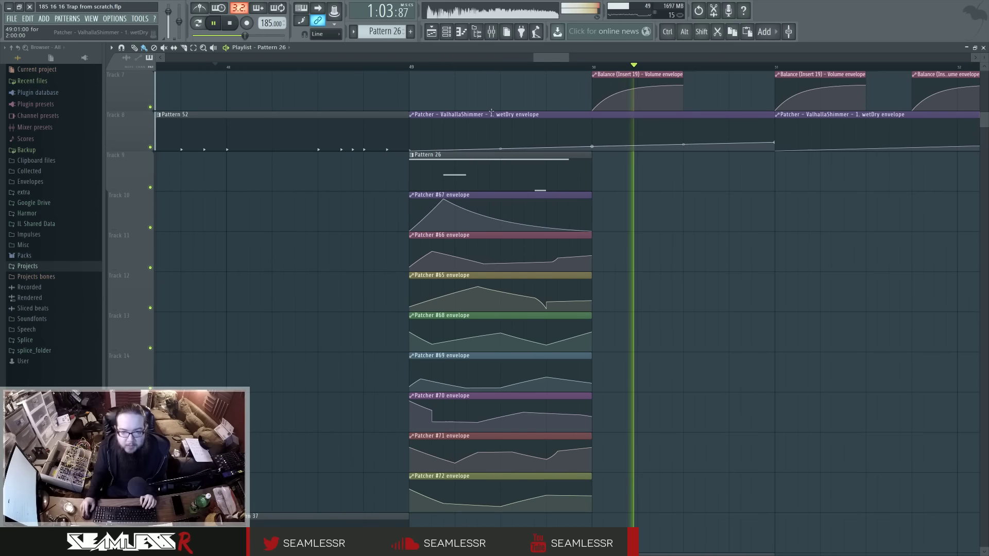
Move the low F# slide note in the second half of Pattern 26 slightly earlier
key(F7)
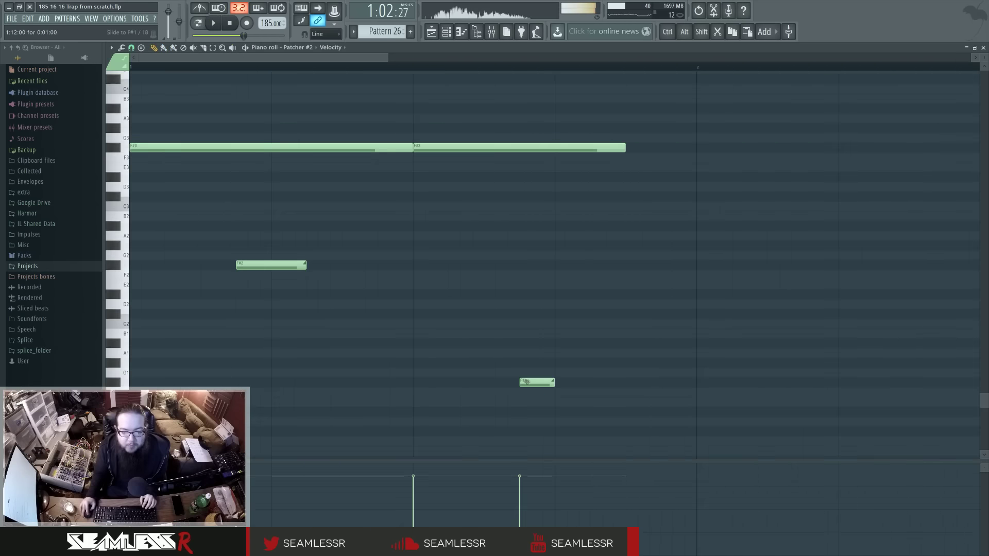
drag(534, 384, 491, 385)
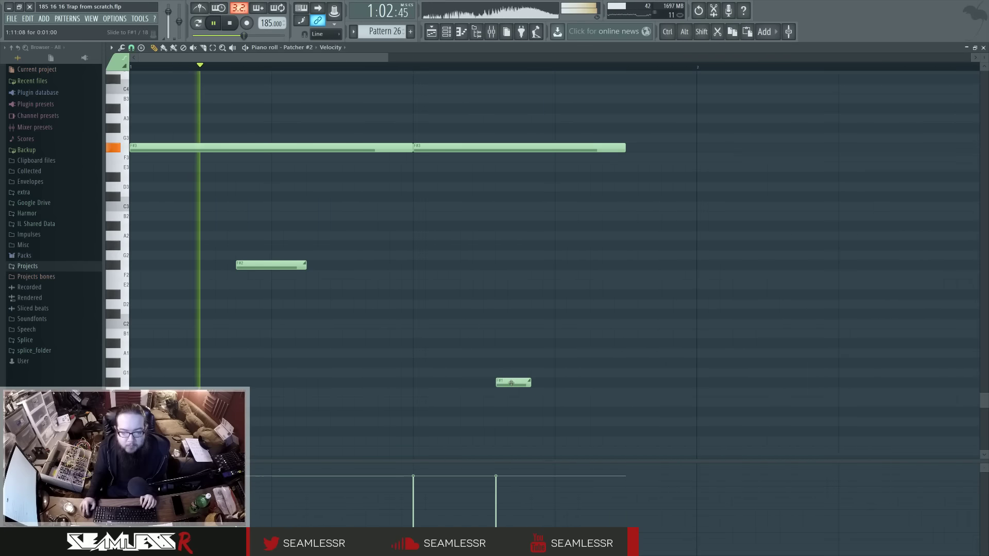
key(F5)
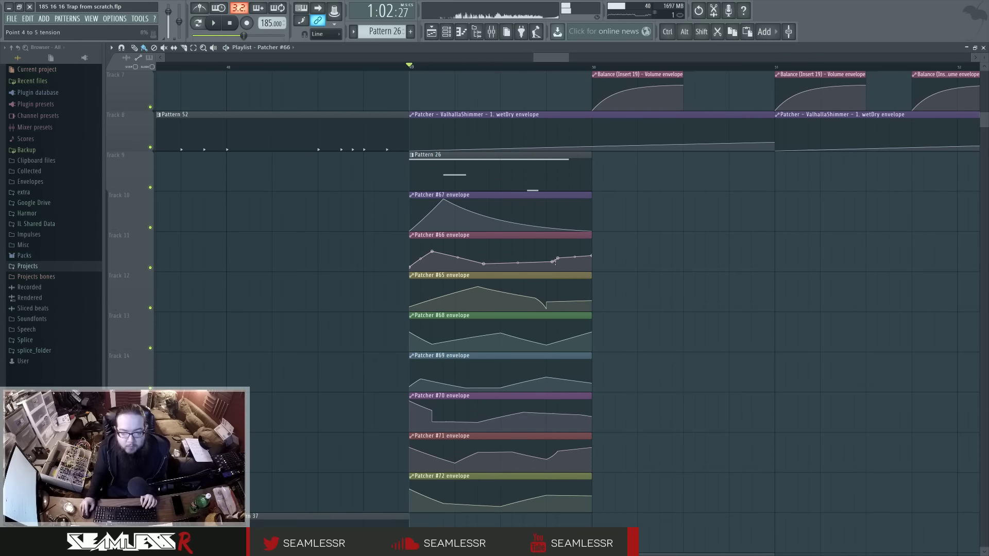
Reshape the ends of the bar 49 Patcher #66, #68 and #71 envelopes, giving #66 and #71 abrupt steps up, and replay
drag(558, 257, 547, 259)
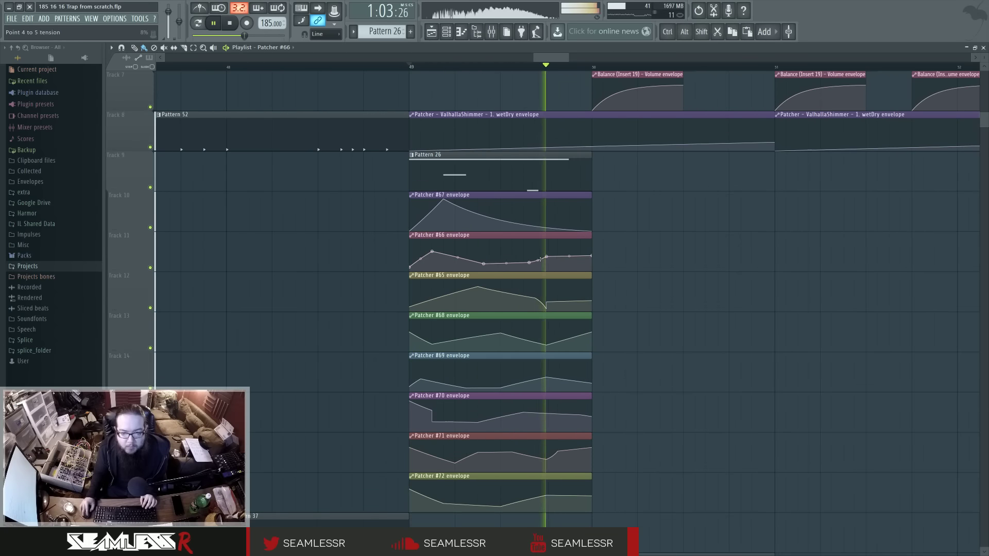
key(space)
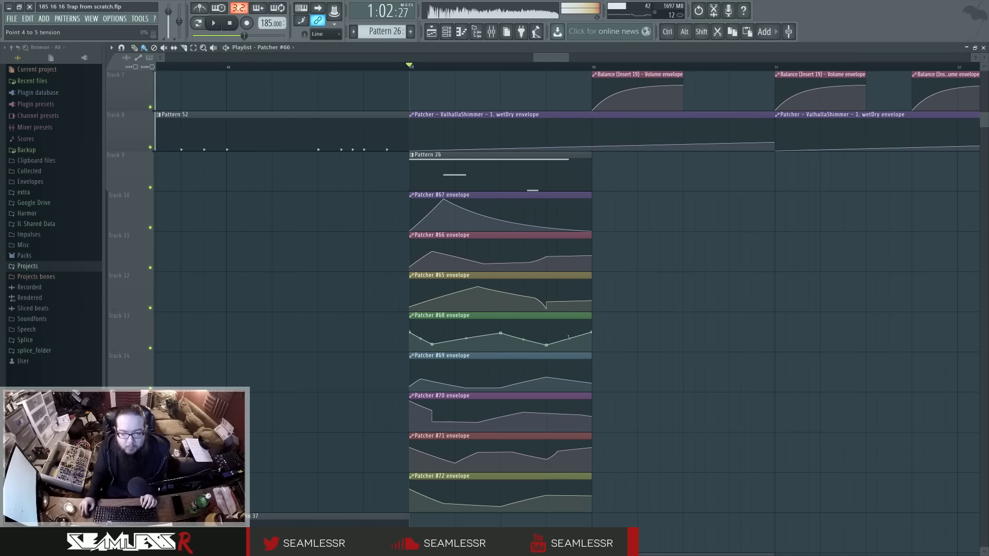
drag(570, 339, 569, 334)
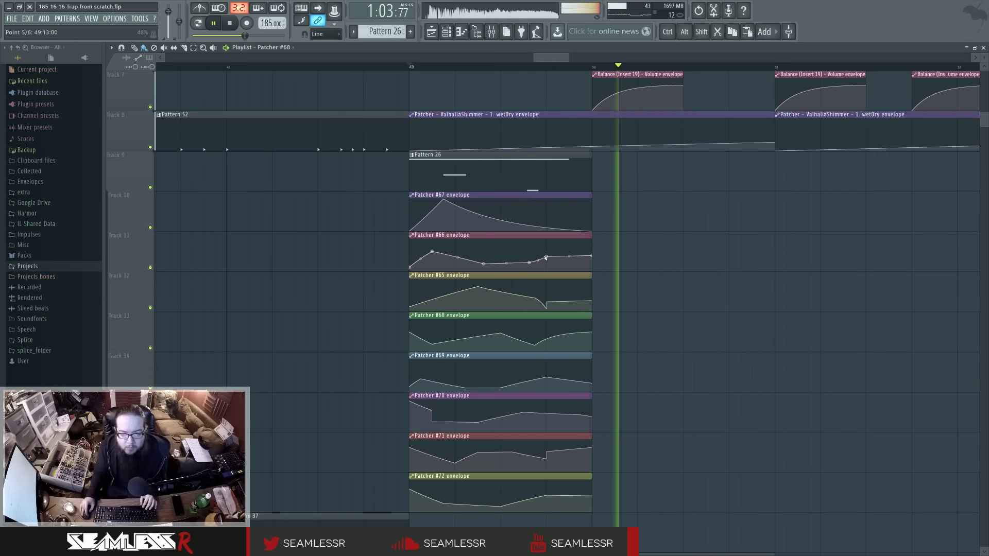
mouse_move(538, 261)
mouse_down()
mouse_move(530, 260)
mouse_move(547, 254)
mouse_up()
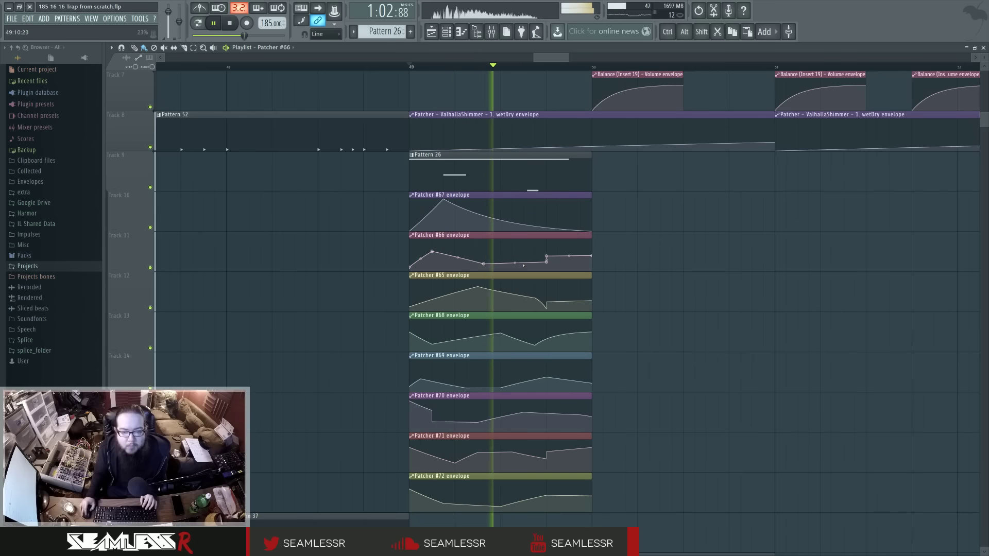
key(space)
key(space)
key(space)
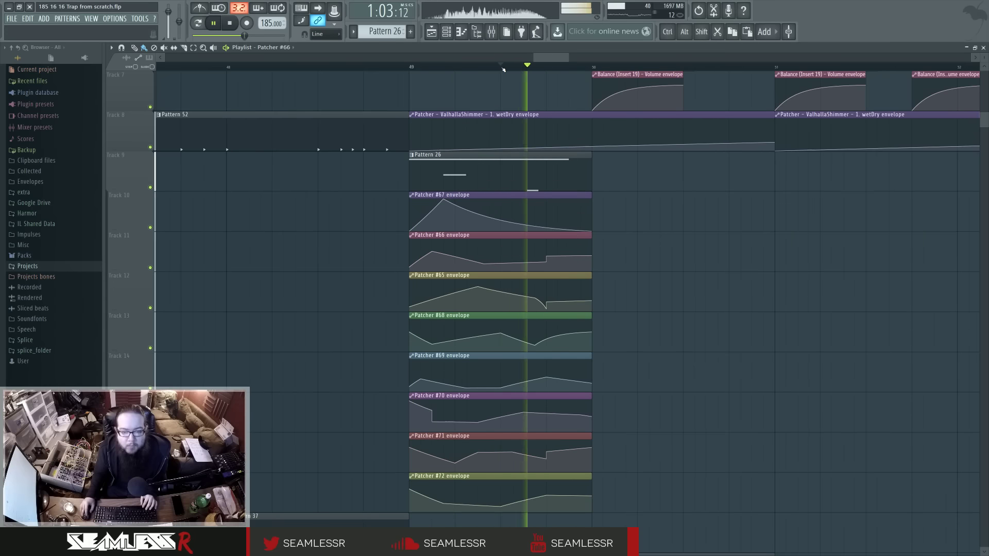
Try shortening Pattern 26's second upper F# note and replacing the low slide note with a plain low F# note in the last quarter
key(space)
key(space)
key(space)
double_click(489, 180)
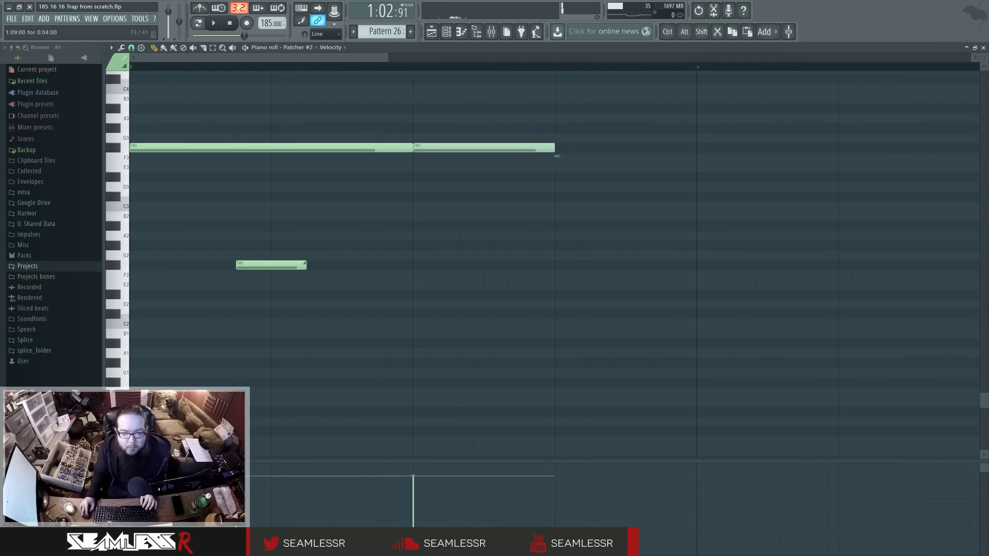
click(557, 382)
key(space)
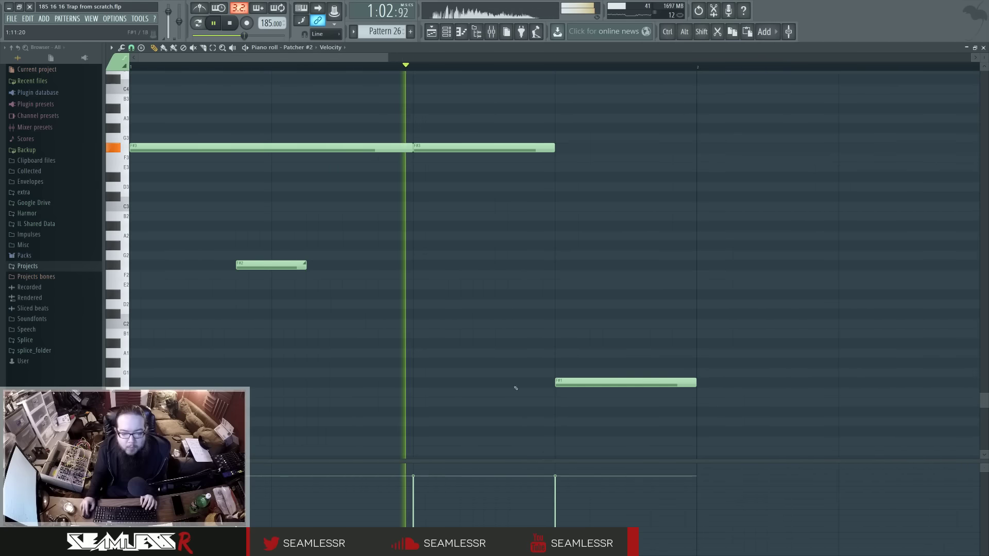
Extend Pattern 26's second upper F# note to the bar's end and place a two-step low F# slide note starting at step 11
click(519, 374)
key(space)
drag(659, 371, 547, 375)
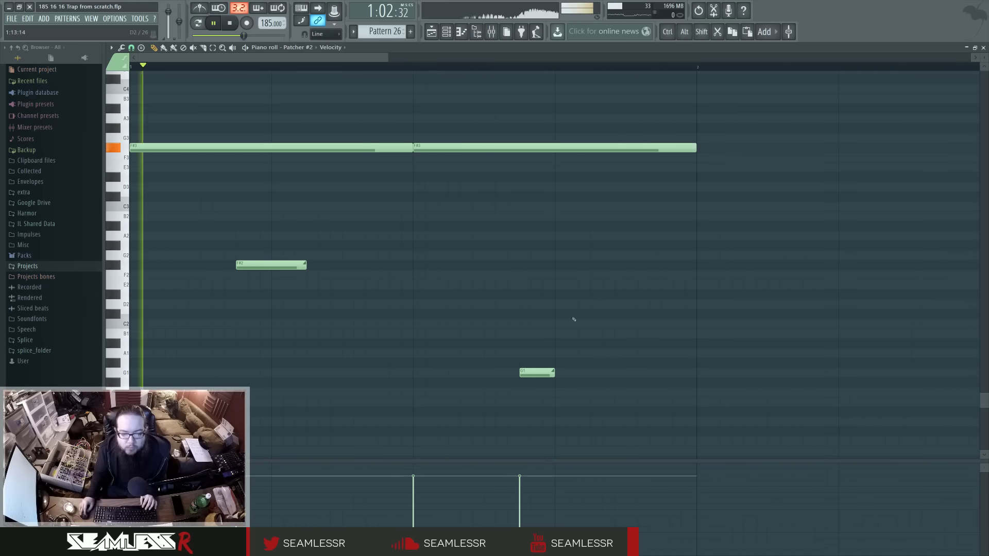
drag(550, 373, 564, 390)
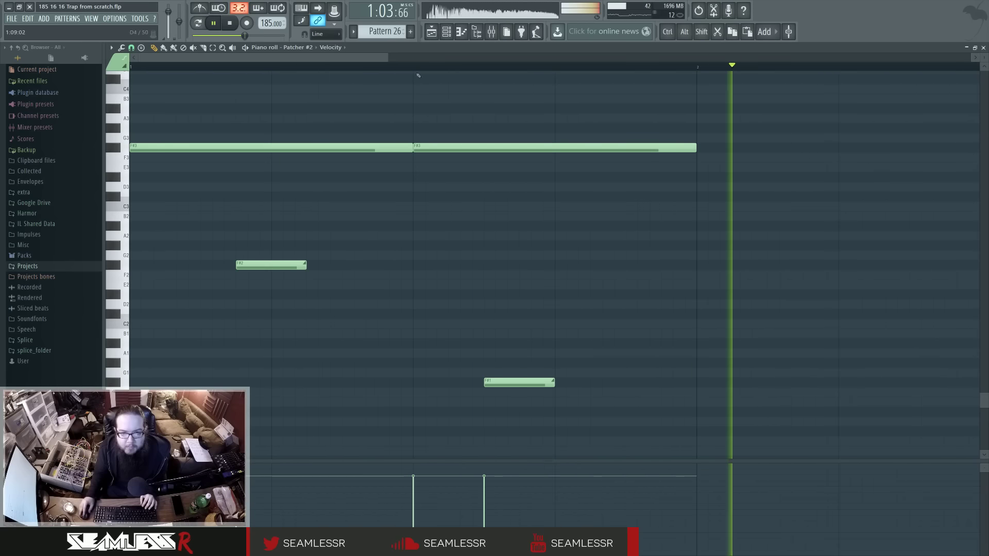
key(F5)
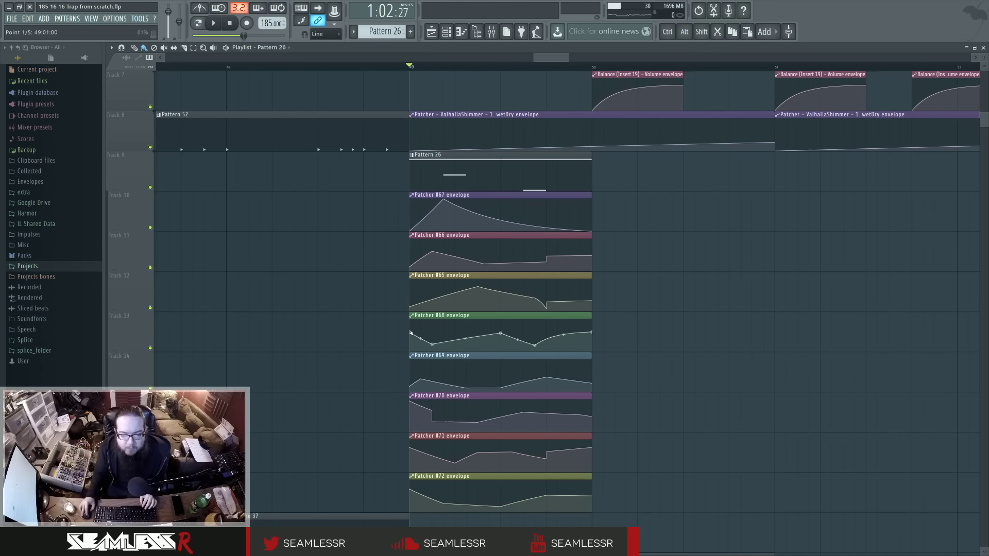
Reshape the start of the Patcher #70 envelope into a small rise followed by a dip, replaying bar 49 to check it
click(411, 410)
key(space)
key(space)
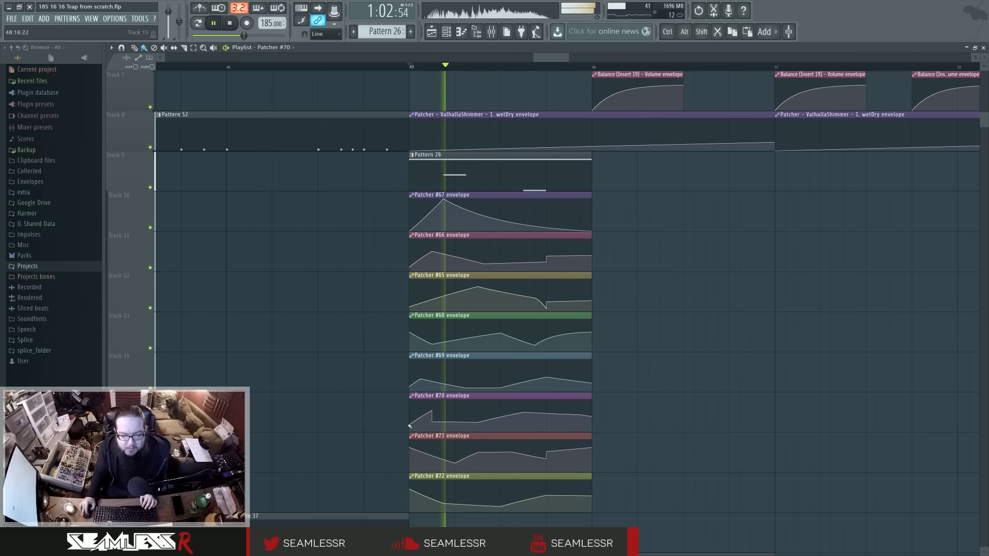
key(space)
drag(411, 426, 455, 422)
key(space)
key(space)
key(space)
key(space)
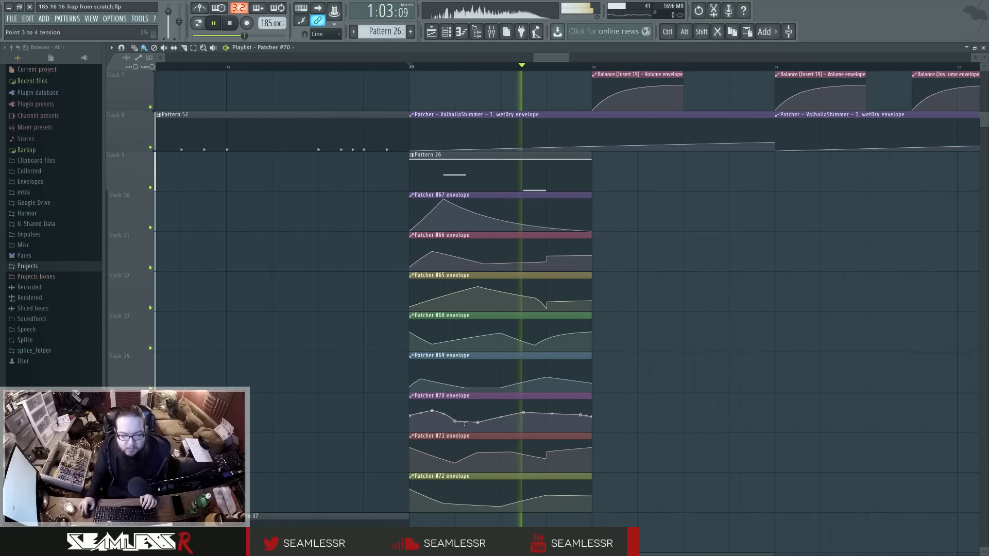
Add two sharp peaks with curved falls to the Patcher #70 envelope and an abrupt step up at mid-bar
drag(455, 422, 478, 425)
key(space)
key(space)
right_click(501, 422)
key(space)
key(space)
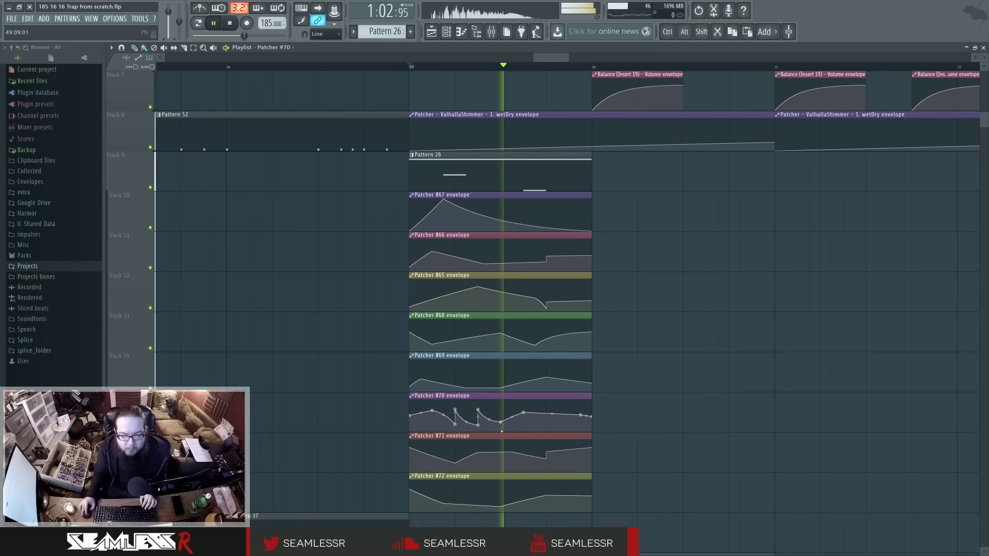
key(space)
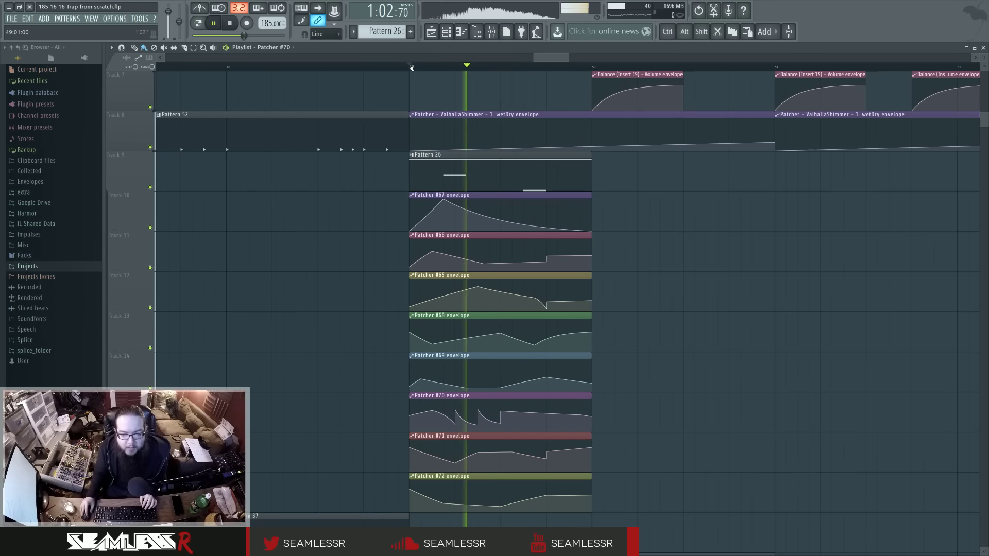
Give the Patcher #72 envelope an abrupt step up at mid-bar, shift the Patcher #71 plateau point to mid-bar, and replay
key(space)
key(space)
key(space)
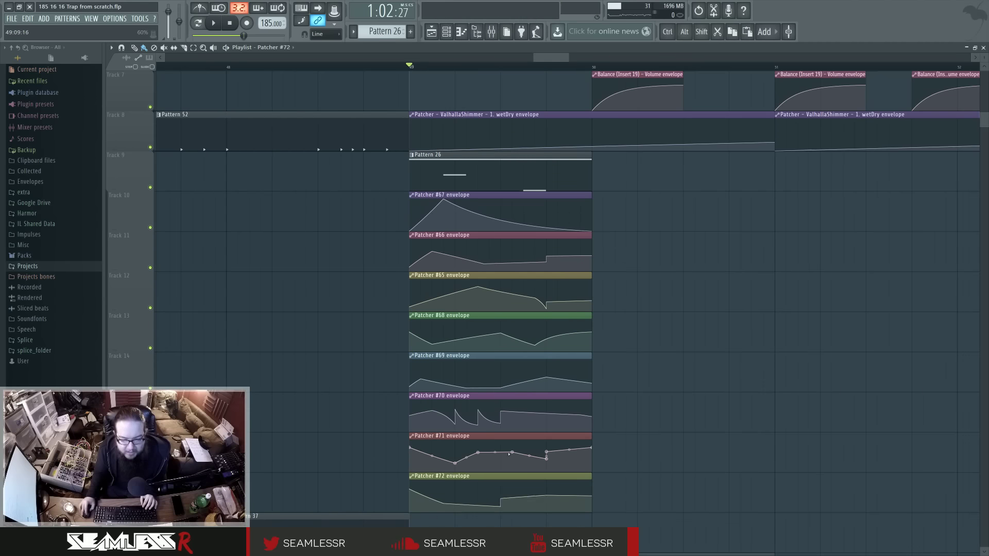
key(space)
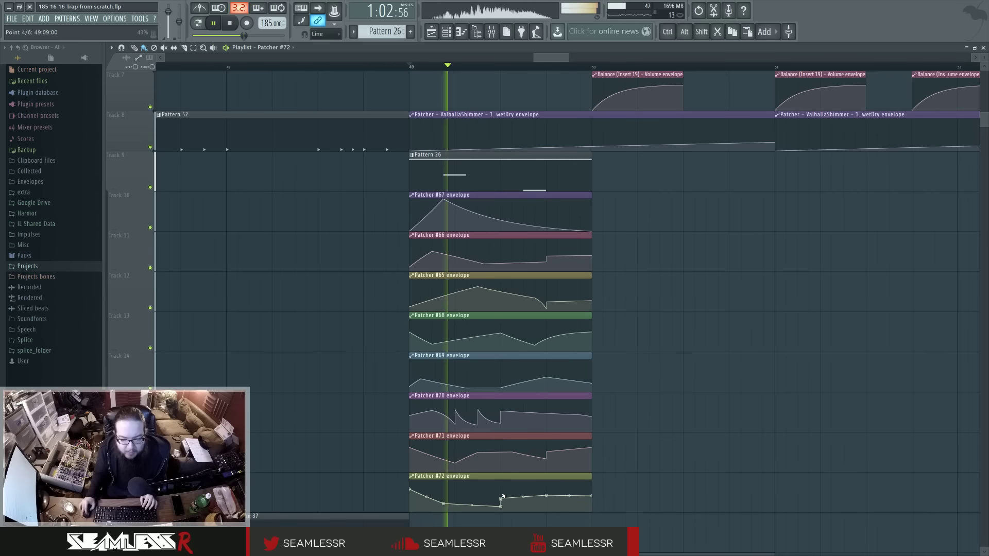
drag(513, 453, 506, 454)
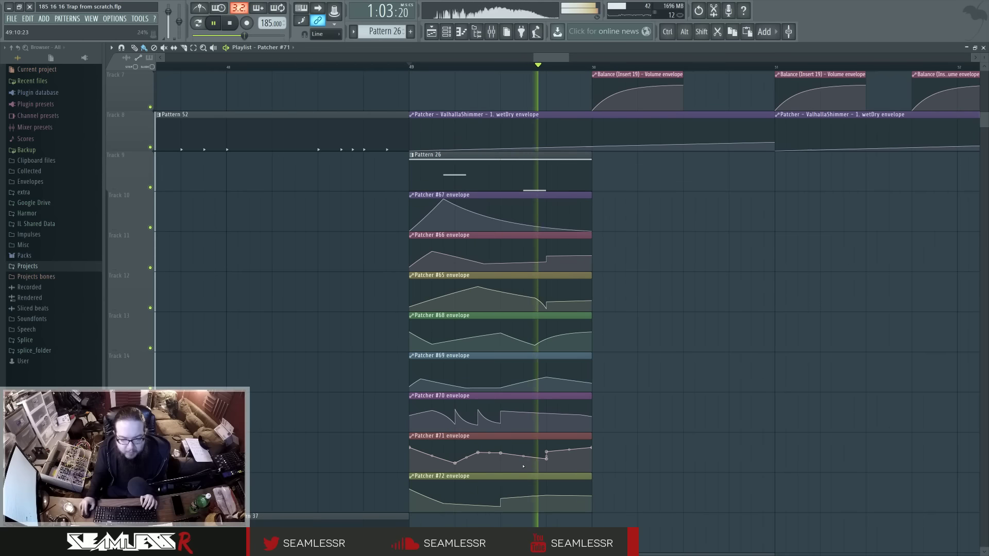
key(space)
key(space)
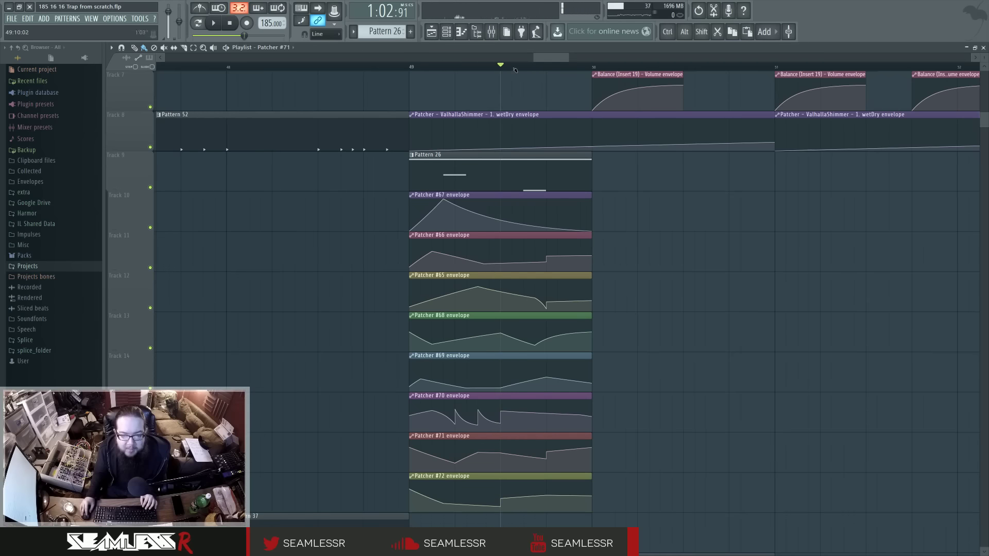
Move the boundary between Pattern 26's two upper F# notes slightly before mid-bar, and play it back
double_click(492, 175)
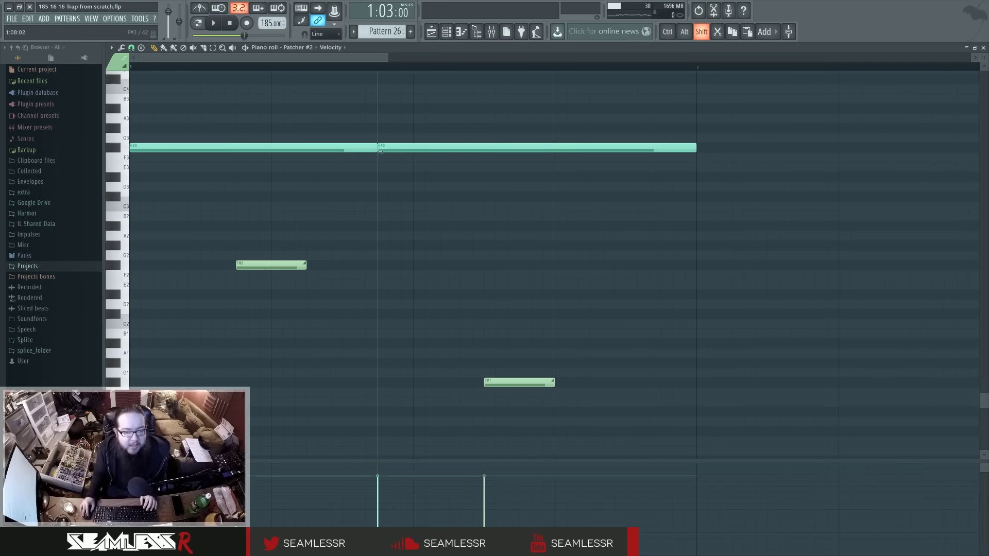
key(space)
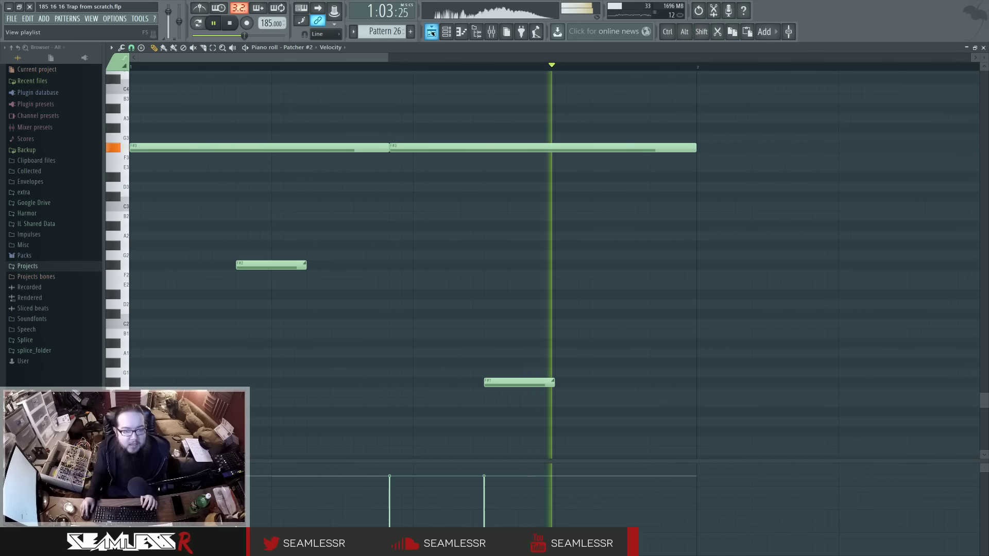
Try moving the boundary between Pattern 26's two upper F# notes earlier, to step 7, while replaying bar 49
key(F5)
click(409, 66)
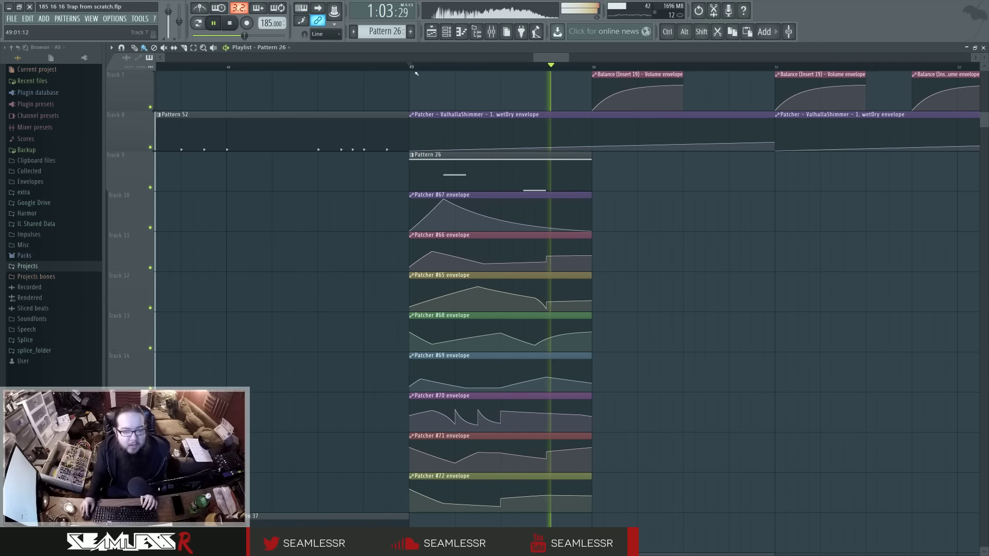
double_click(468, 174)
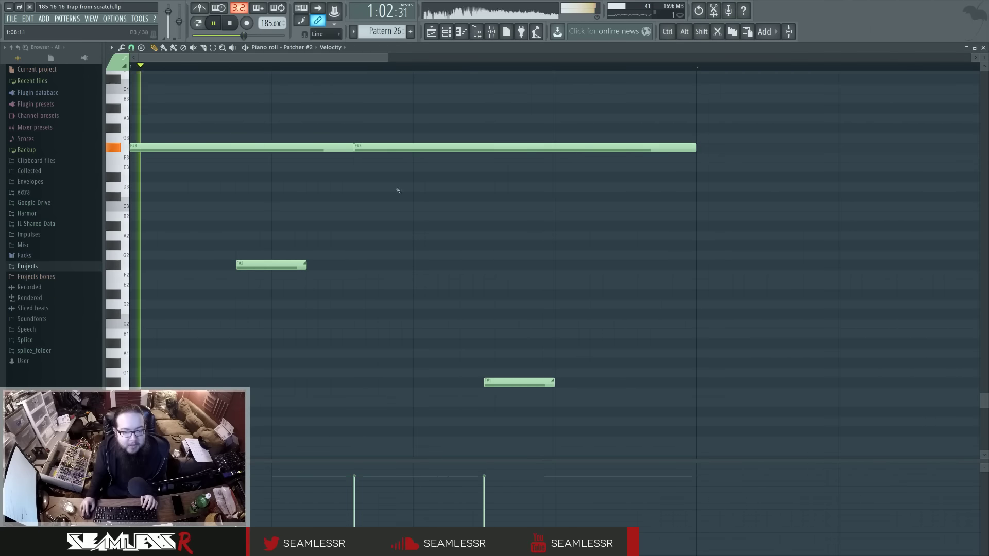
drag(354, 148, 343, 148)
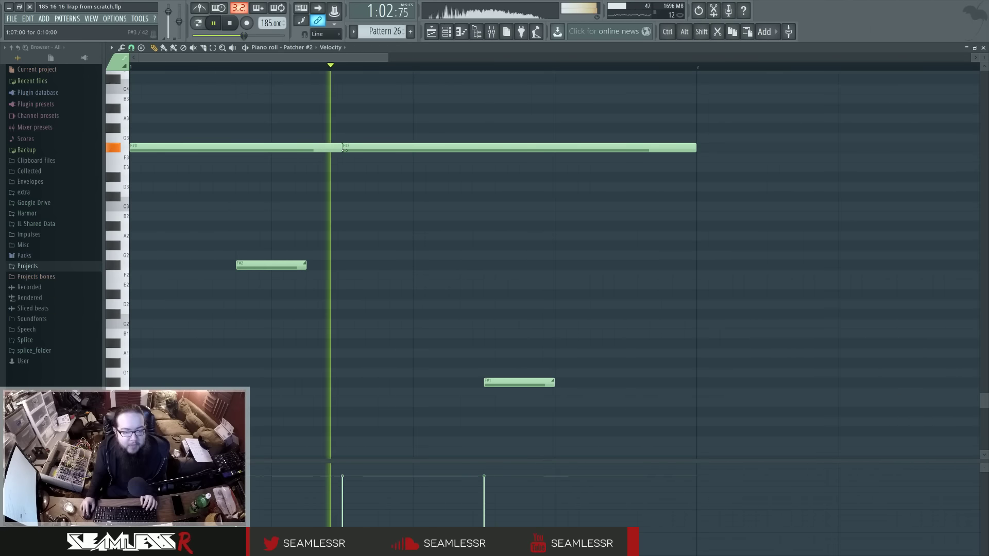
key(F5)
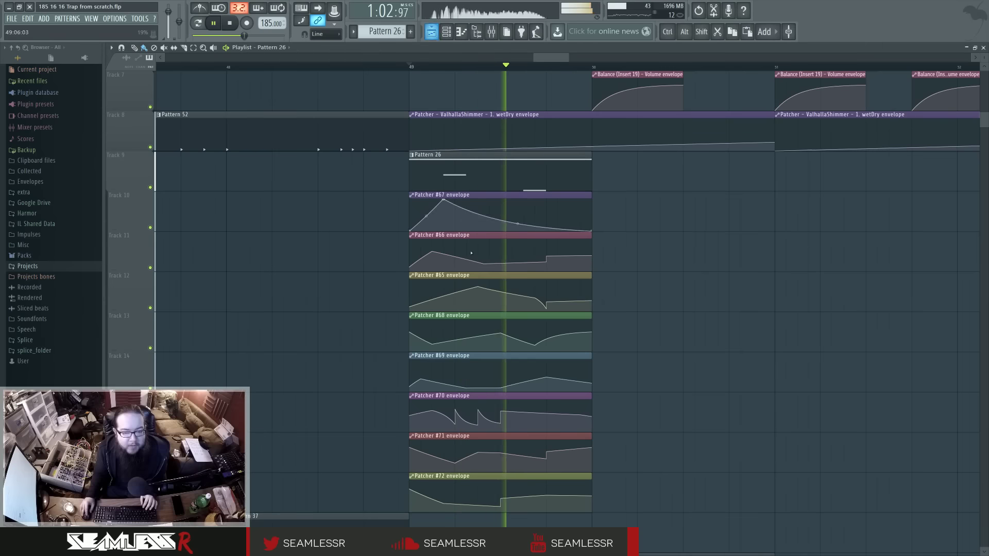
Set Pattern 26's second upper F# note to start at mid-bar, lower it one octave, and replay bar 49
scroll(499, 255, up, 3)
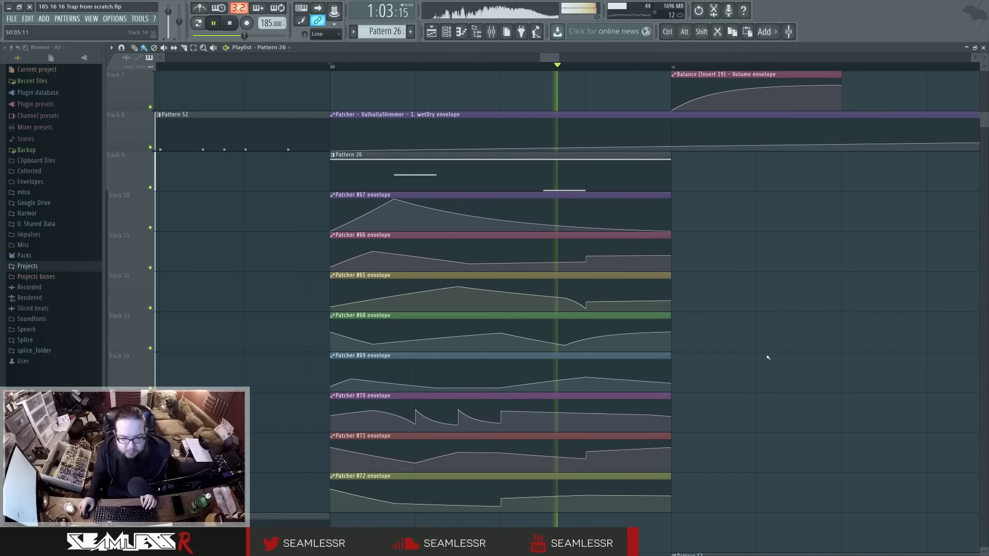
double_click(501, 165)
drag(436, 148, 436, 268)
key(space)
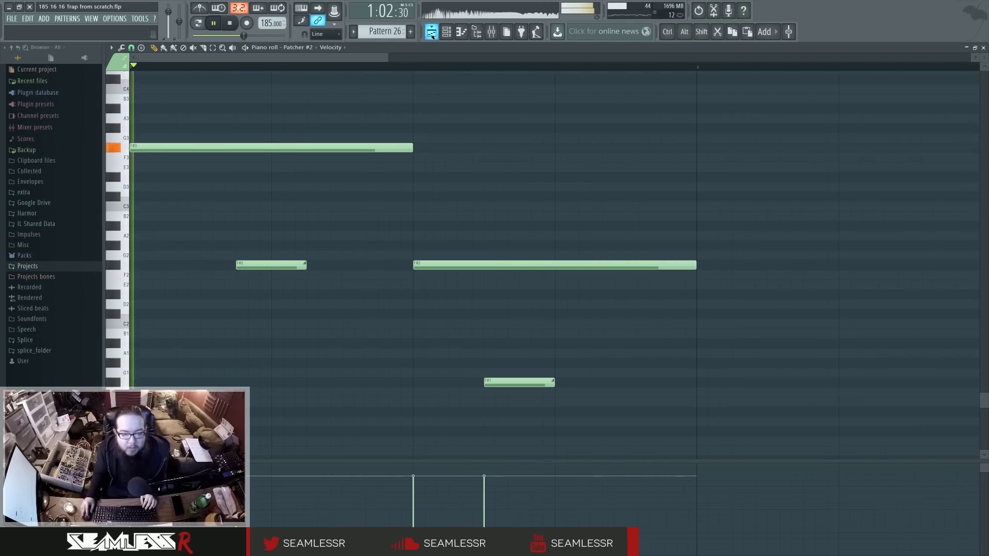
key(F5)
key(space)
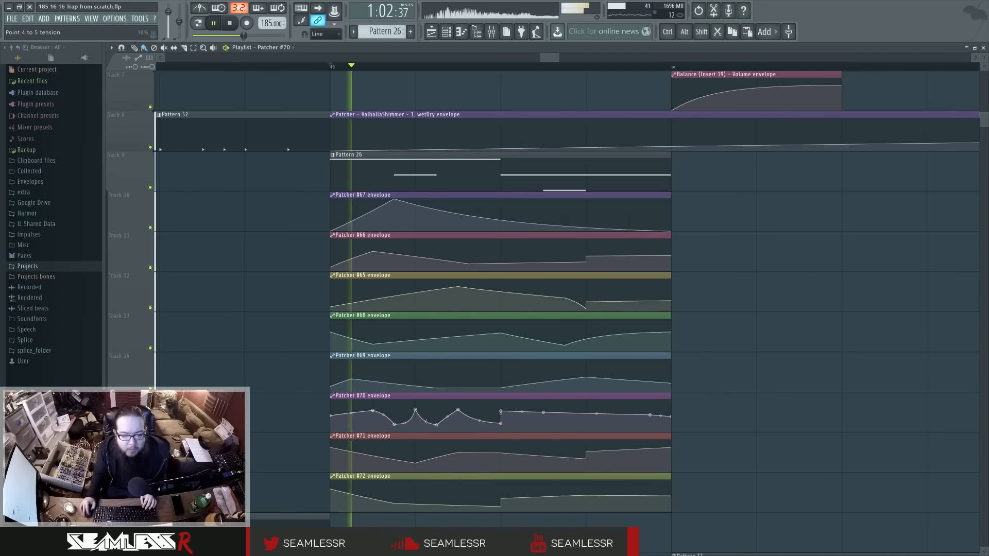
Raise the Patcher #70 envelope's start point near maximum, bow the rise into its first peak, and replay bar 49
key(space)
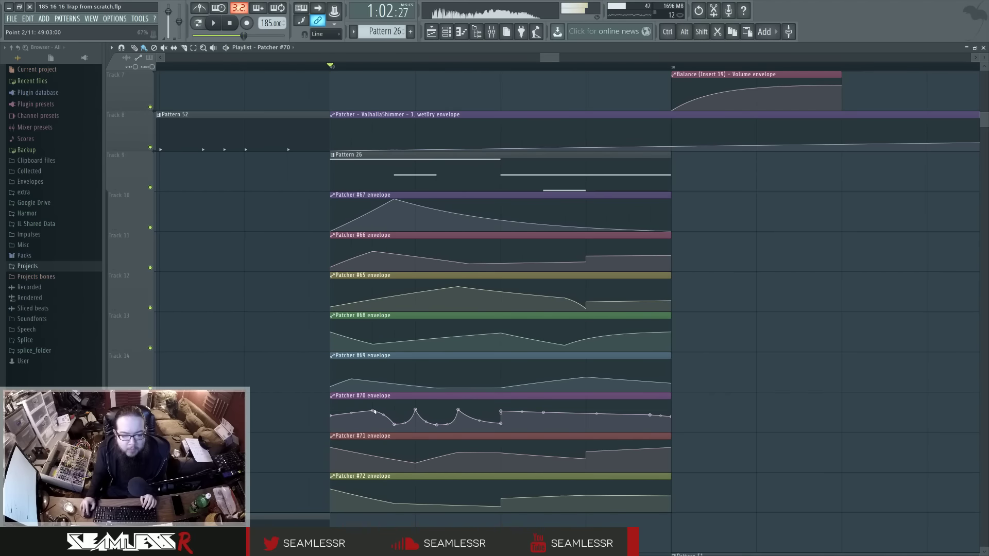
drag(331, 415, 331, 403)
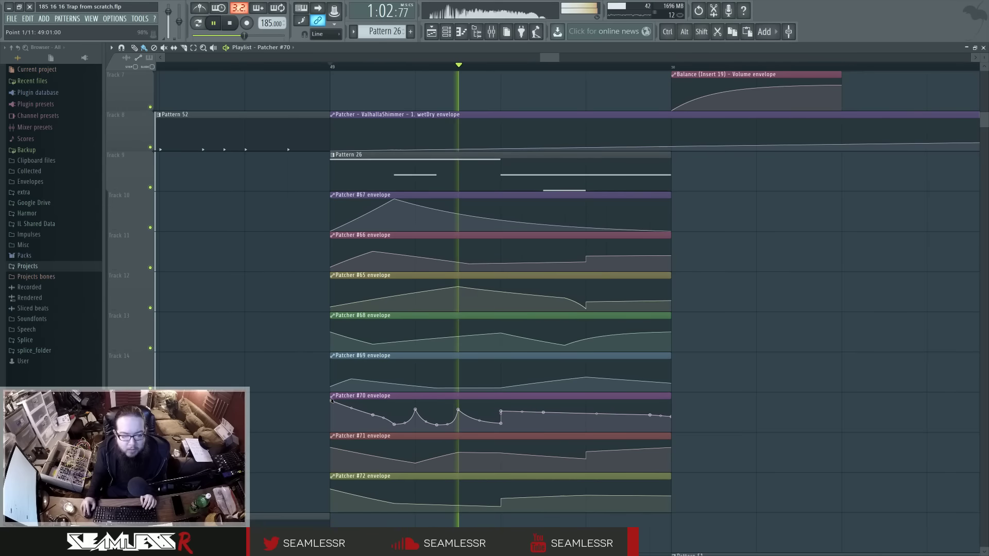
key(space)
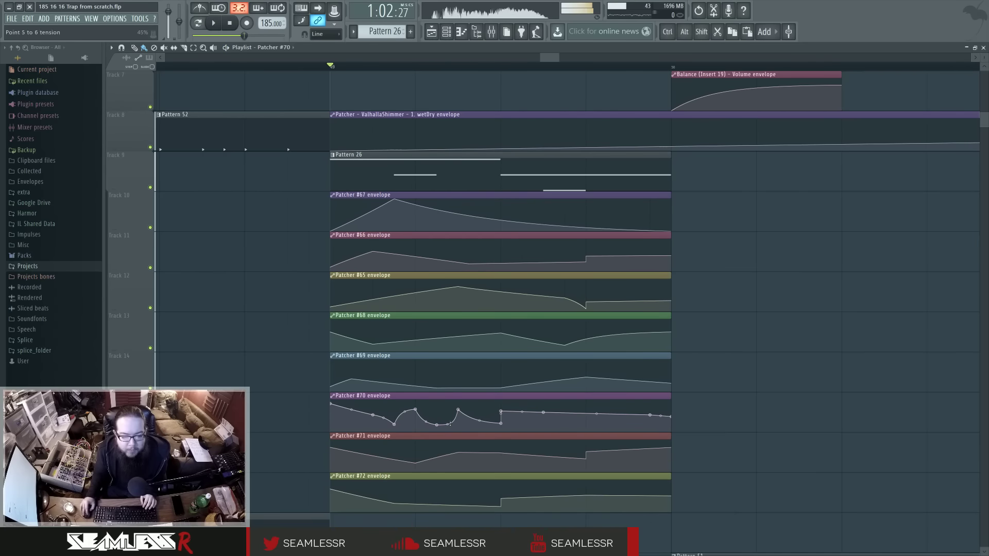
Set the snap to 1/2 step and rework the Patcher #70 envelope into tighter peaks before mid-bar, replaying to check
click(332, 34)
click(325, 100)
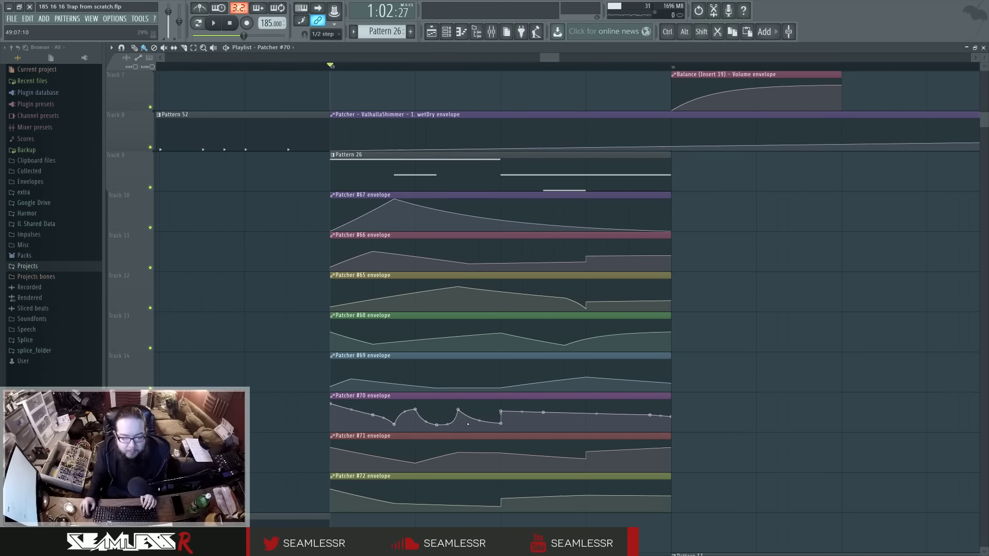
key(space)
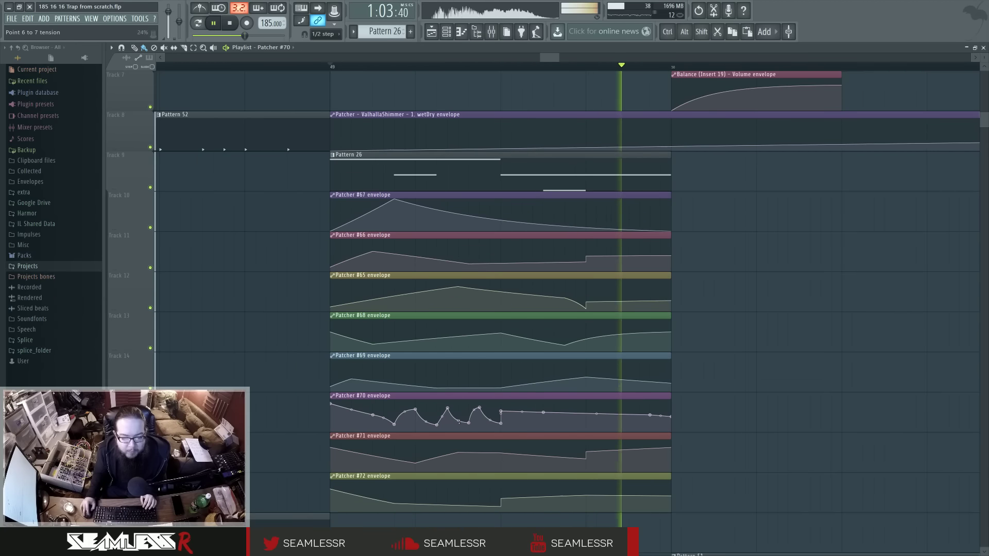
key(space)
right_click(457, 412)
click(466, 403)
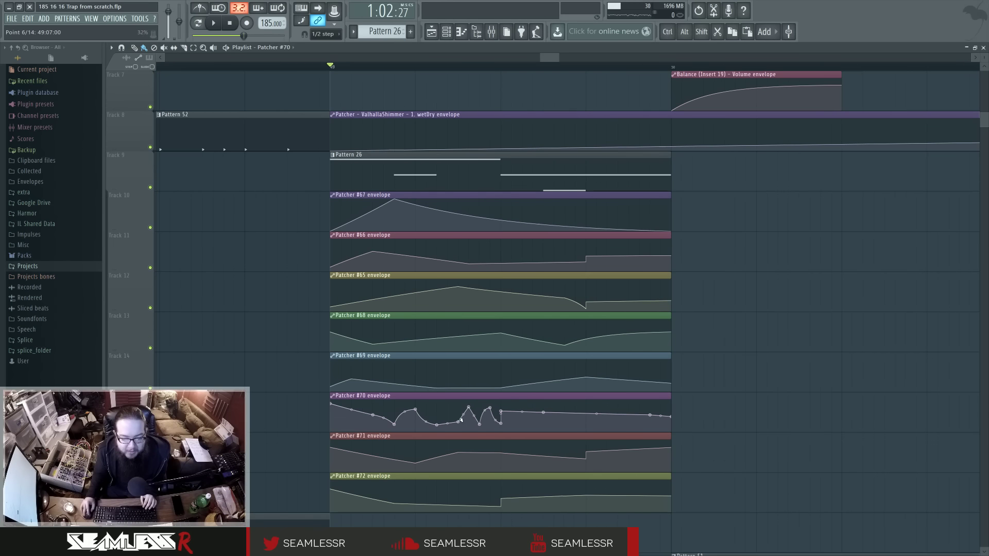
key(space)
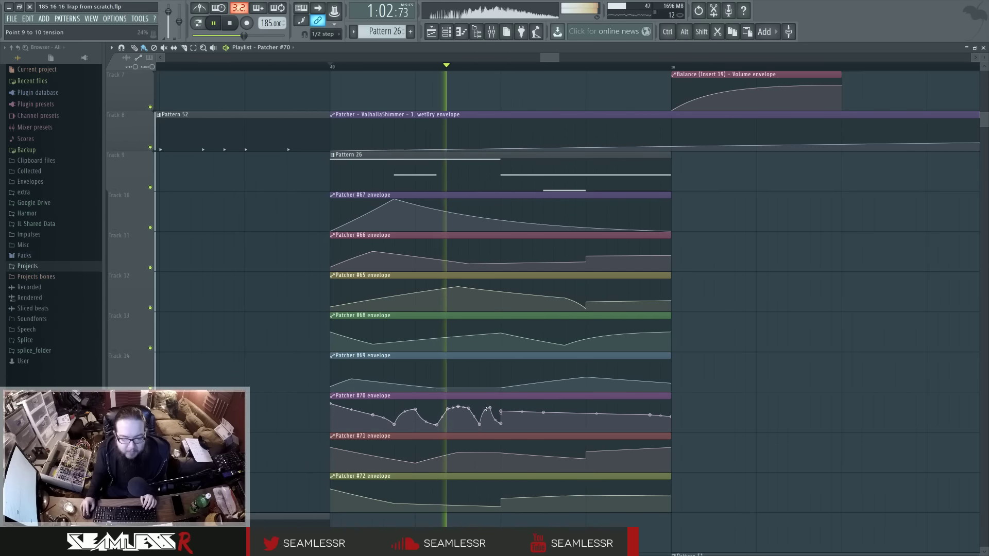
Delete the first peak and the plateau points from the Patcher #70 envelope, keeping a straight rise after the opening dip
key(space)
right_click(459, 424)
click(469, 405)
right_click(433, 409)
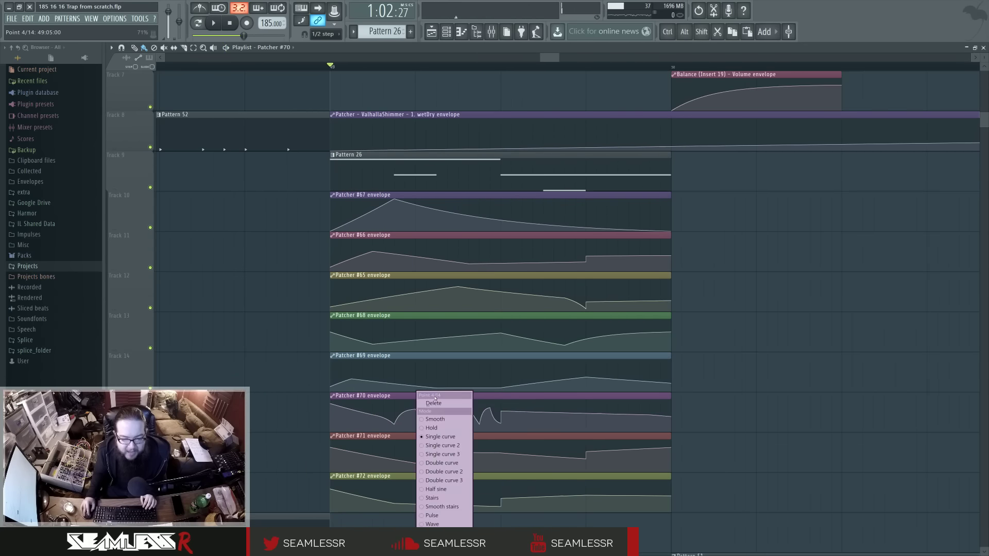
click(436, 409)
right_click(437, 425)
click(454, 403)
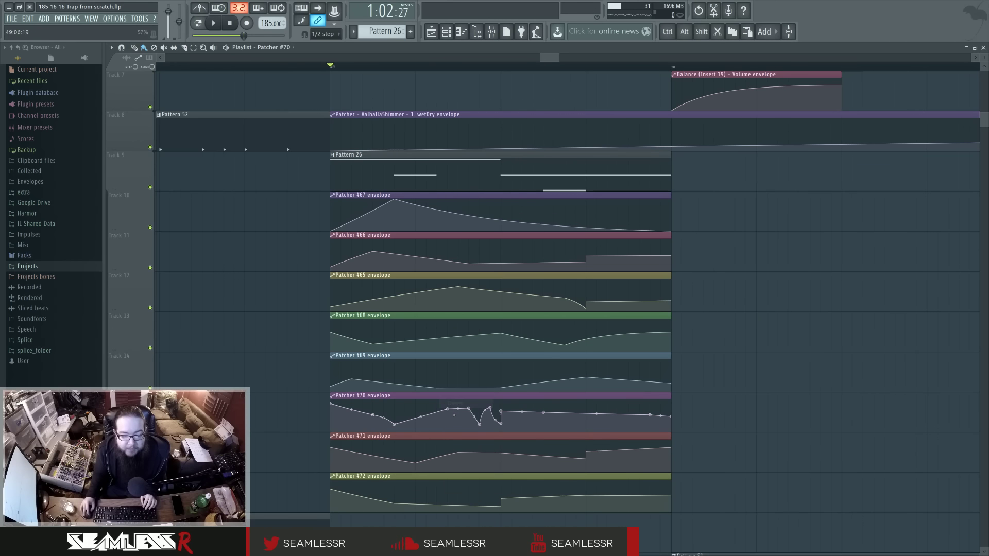
right_click(470, 411)
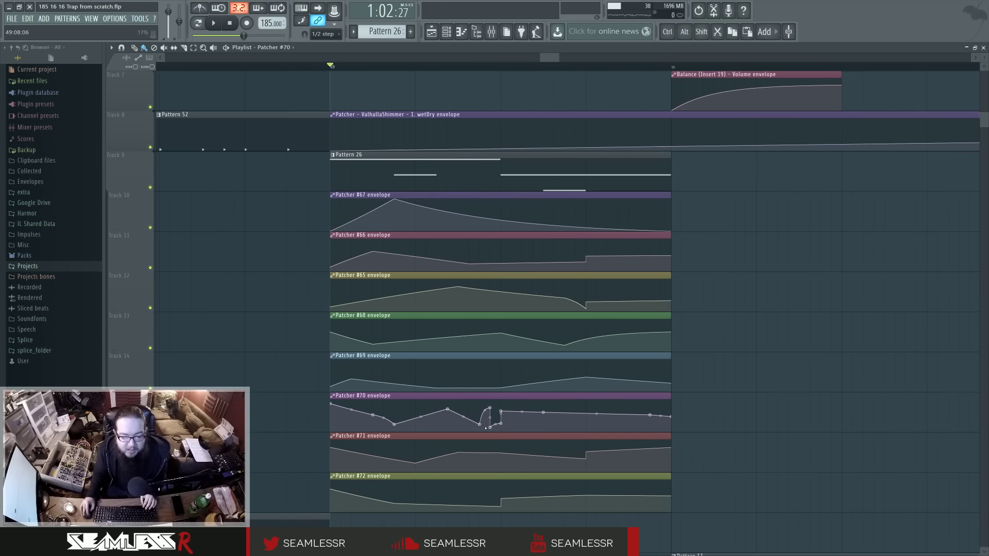
Delete the extra points just before mid-bar in the Patcher #70 envelope, leaving one curved fall, and replay bar 49
right_click(489, 428)
click(510, 404)
right_click(489, 411)
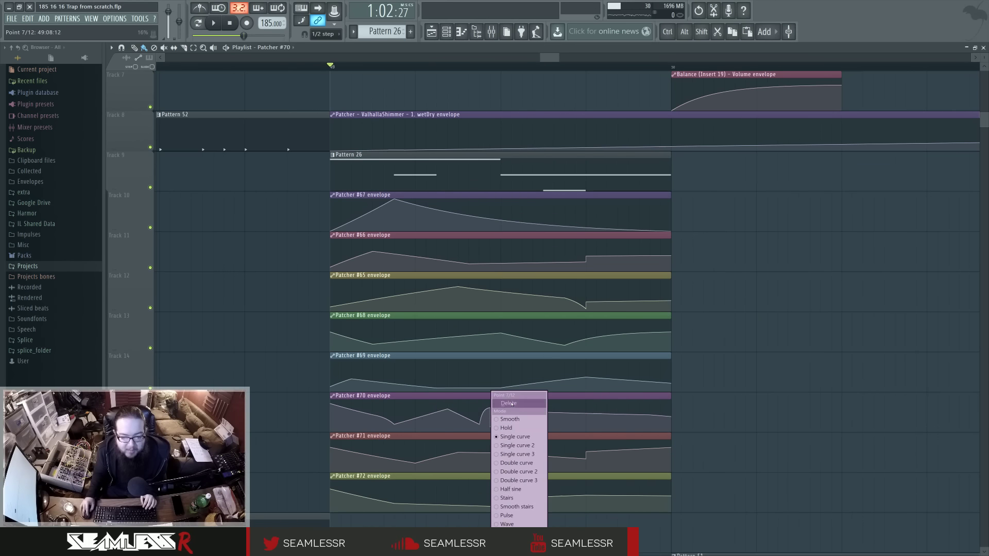
click(508, 404)
right_click(489, 411)
click(507, 404)
right_click(480, 412)
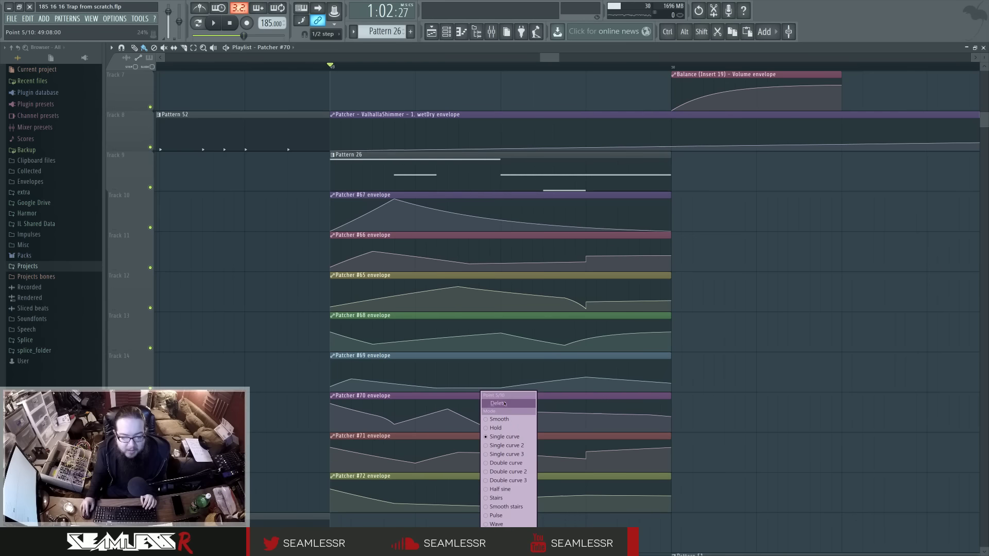
click(499, 404)
key(space)
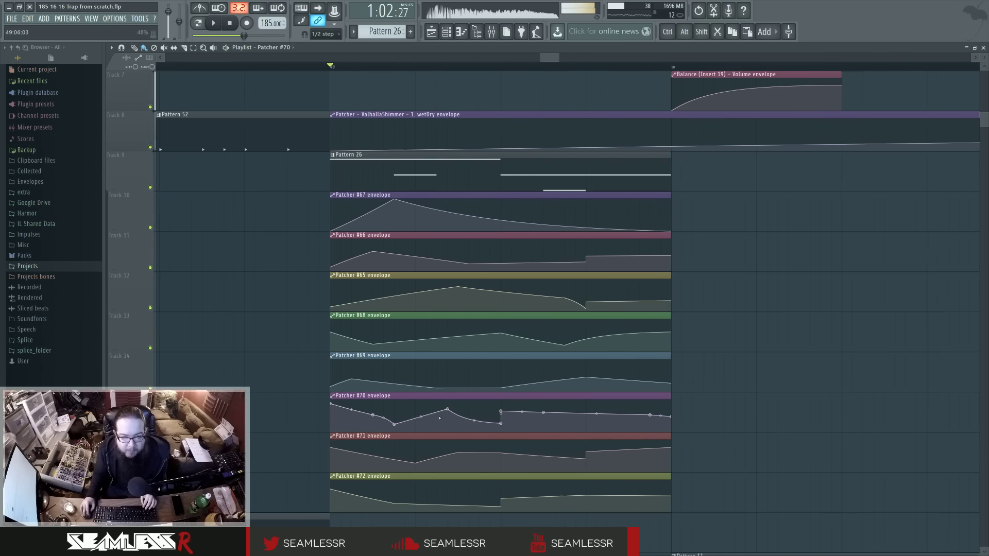
Play back the opening of the drop and its lead-in, checking the mixer briefly
scroll(746, 363, down, 3)
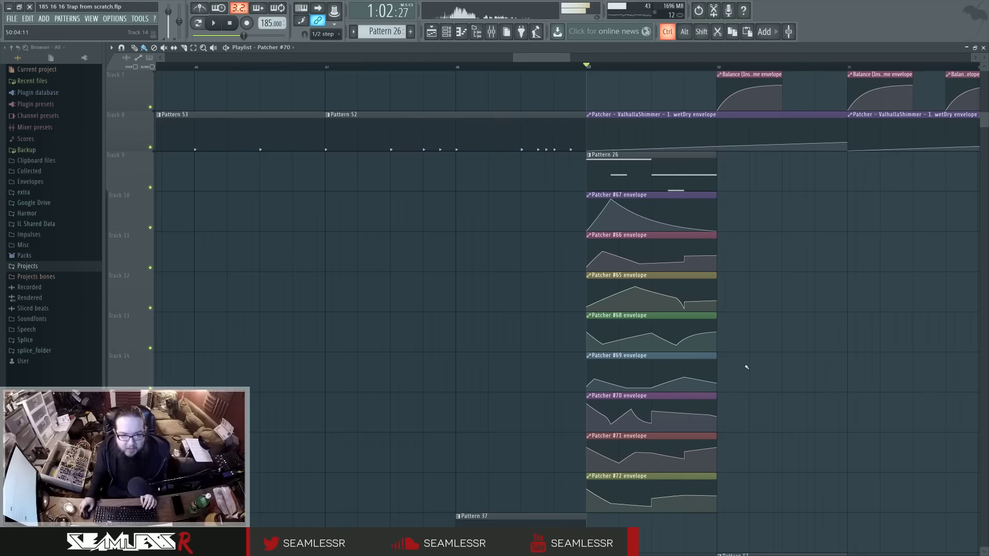
key(space)
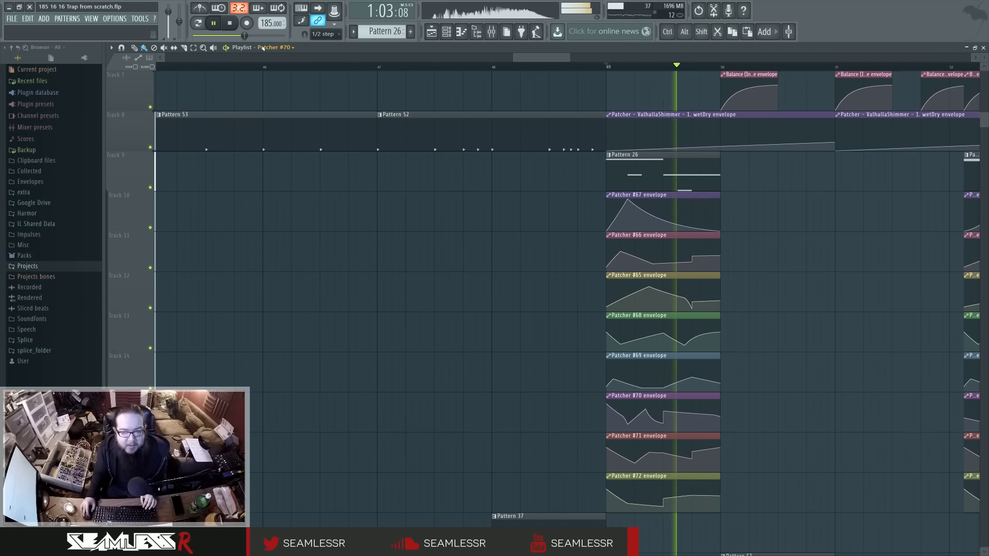
key(space)
click(492, 31)
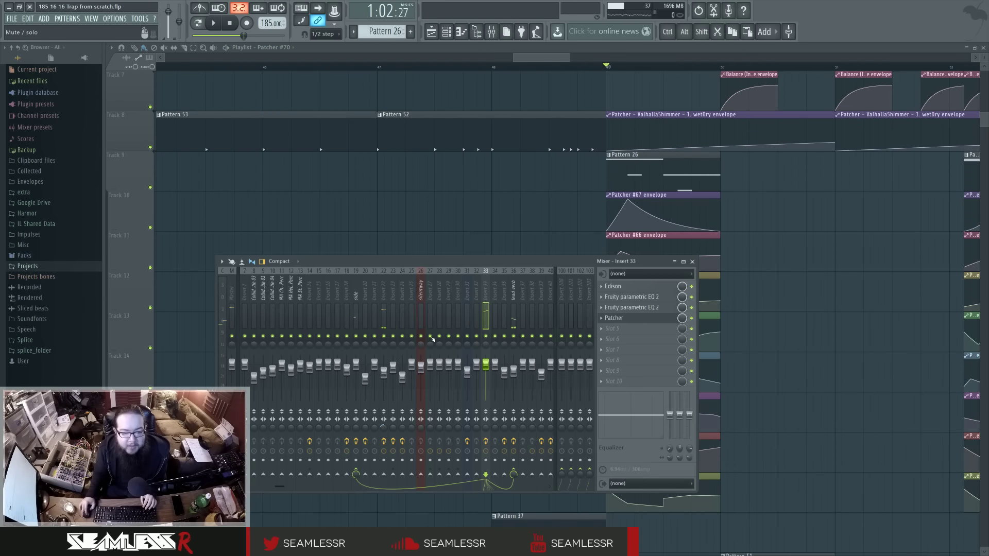
key(F9)
key(space)
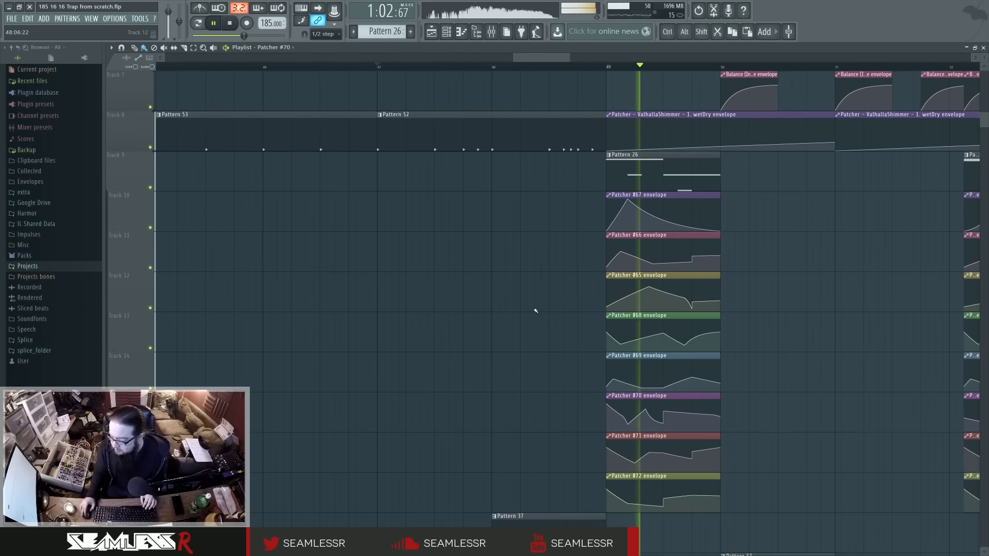
key(space)
key(space)
drag(809, 335, 751, 337)
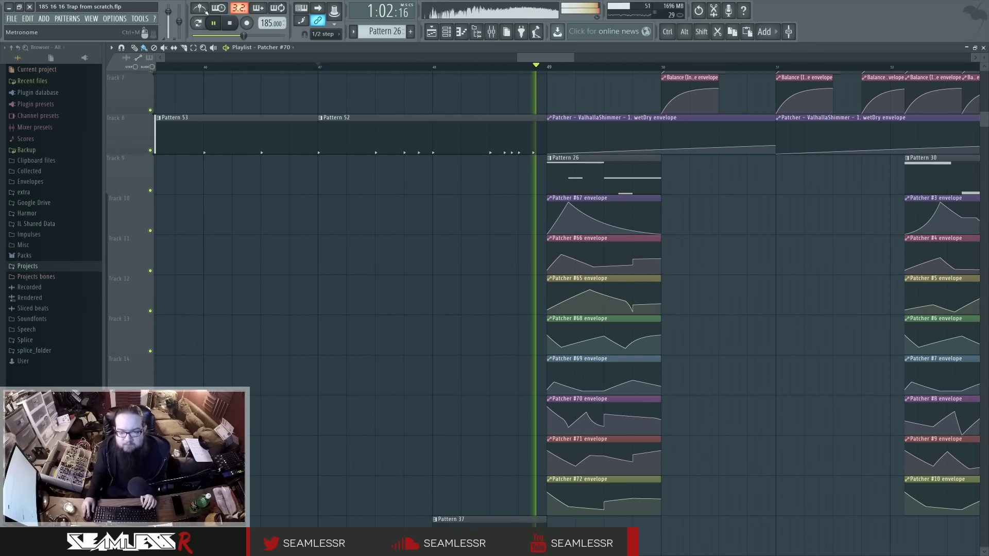
drag(720, 307, 644, 397)
key(space)
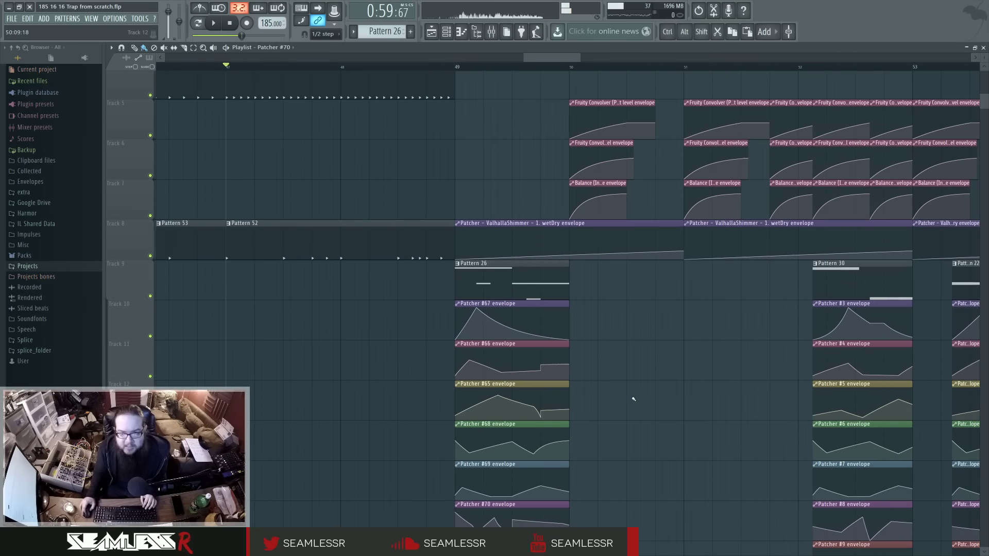
Play from bar 50 and delete the Pattern 51 clip there on Track 19
scroll(634, 406, up, 3)
drag(535, 242, 421, 256)
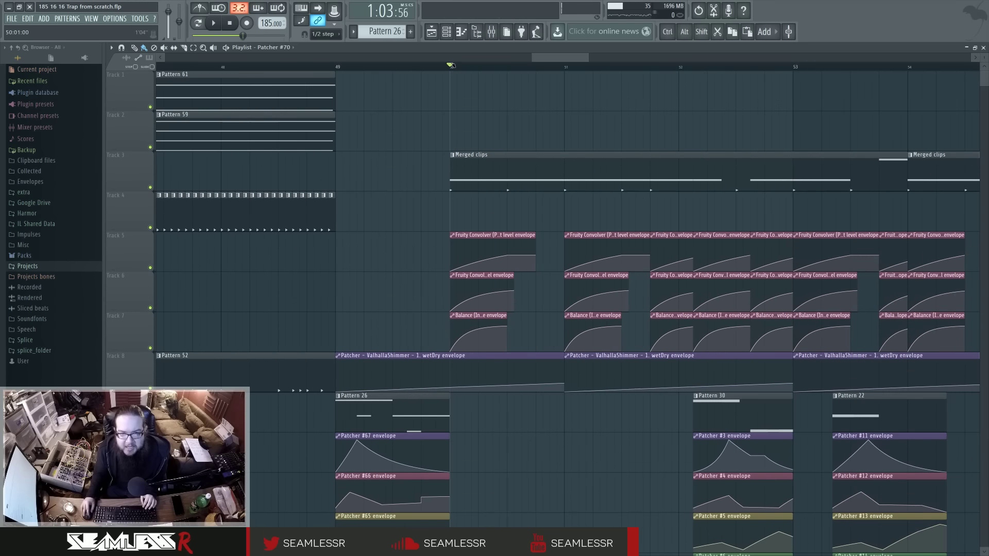
scroll(455, 308, down, 9)
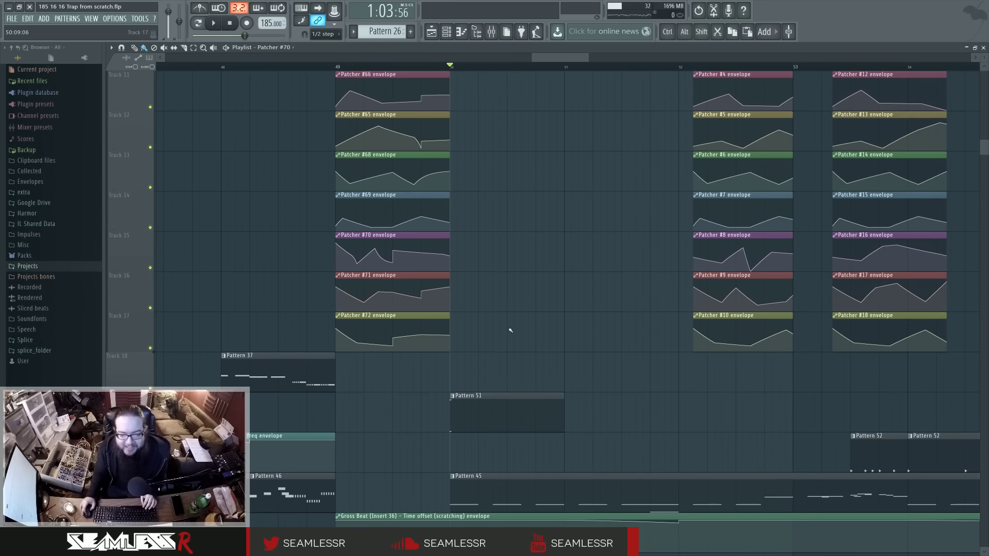
scroll(526, 335, down, 3)
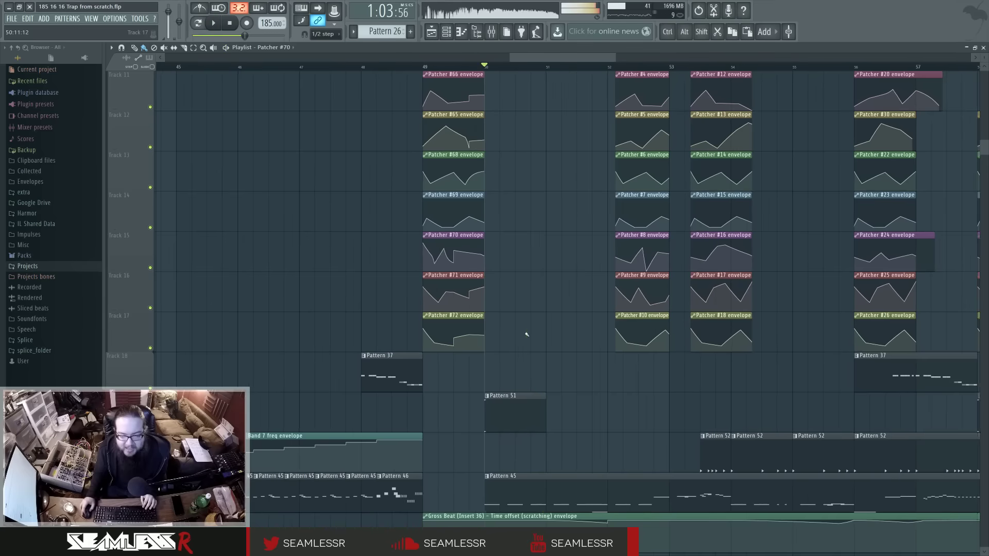
drag(508, 364, 435, 385)
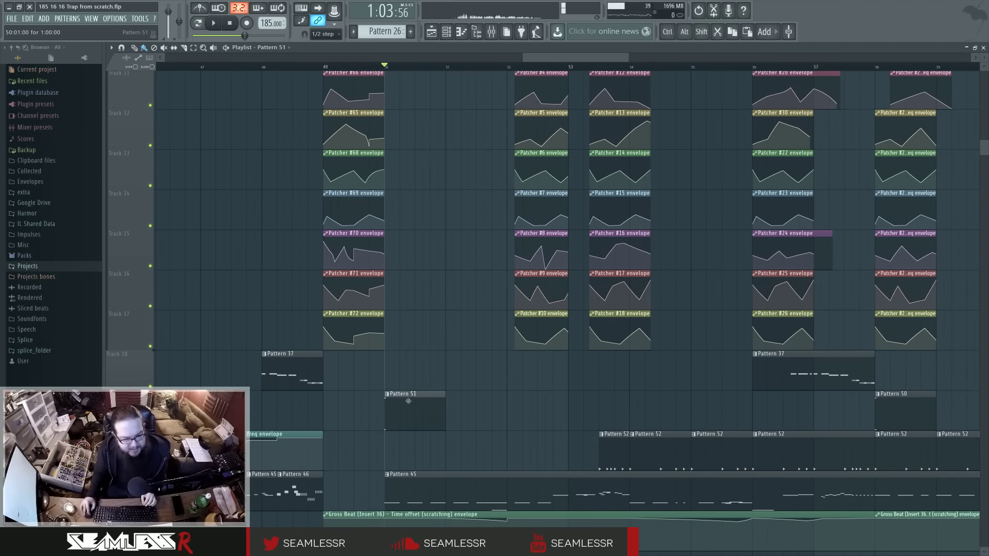
right_click(412, 418)
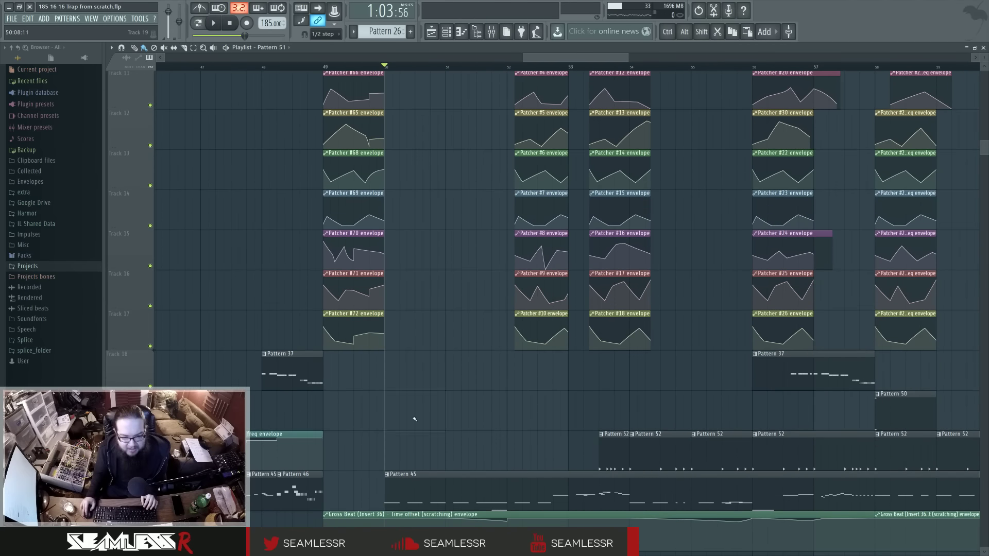
Play the drop and review its clips and envelopes across the tracks around bar 57
scroll(414, 419, down, 2)
scroll(414, 420, up, 5)
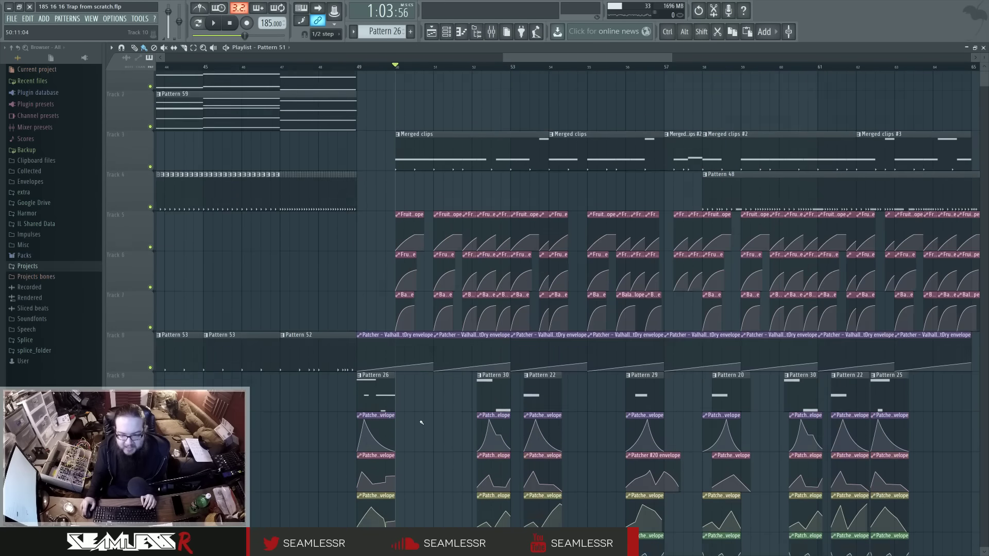
key(space)
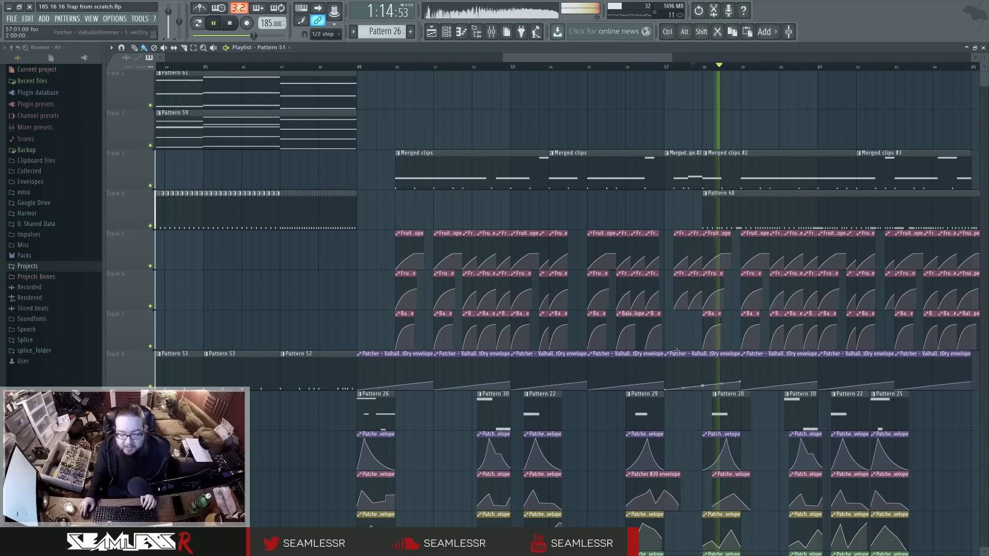
scroll(681, 429, down, 5)
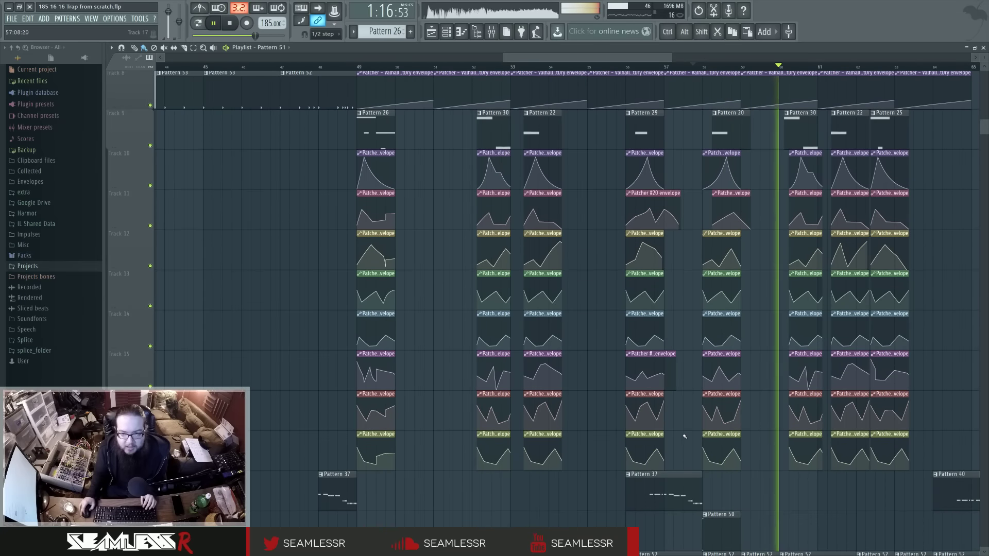
scroll(683, 412, up, 4)
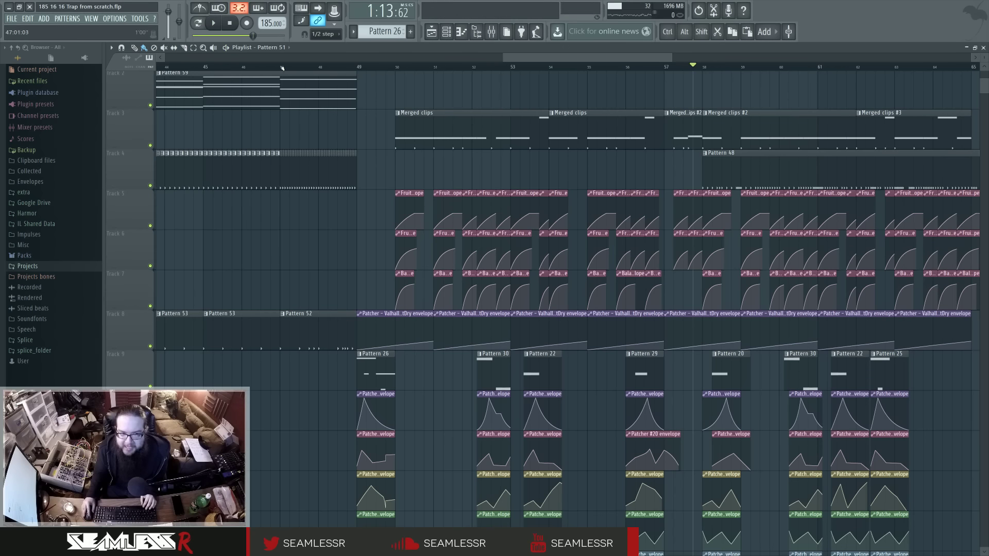
Play the lead-in and the drop repeatedly, reviewing the clips and envelopes across the tracks
key(space)
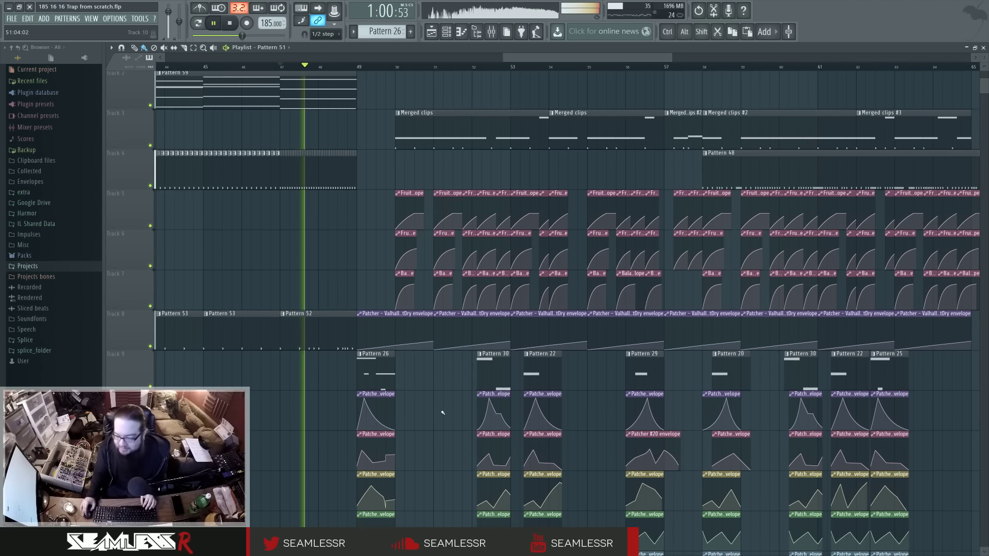
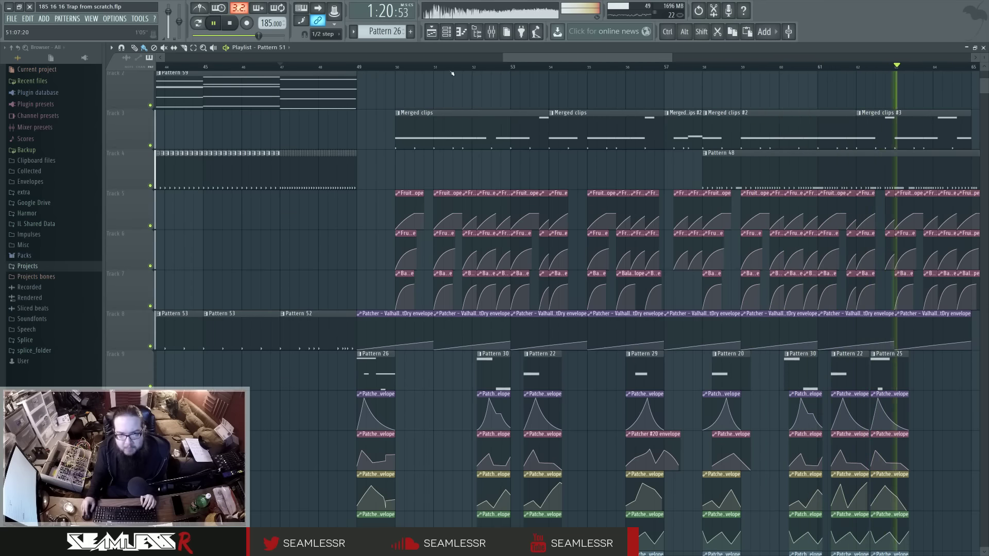
key(F6)
drag(242, 49, 555, 114)
key(F6)
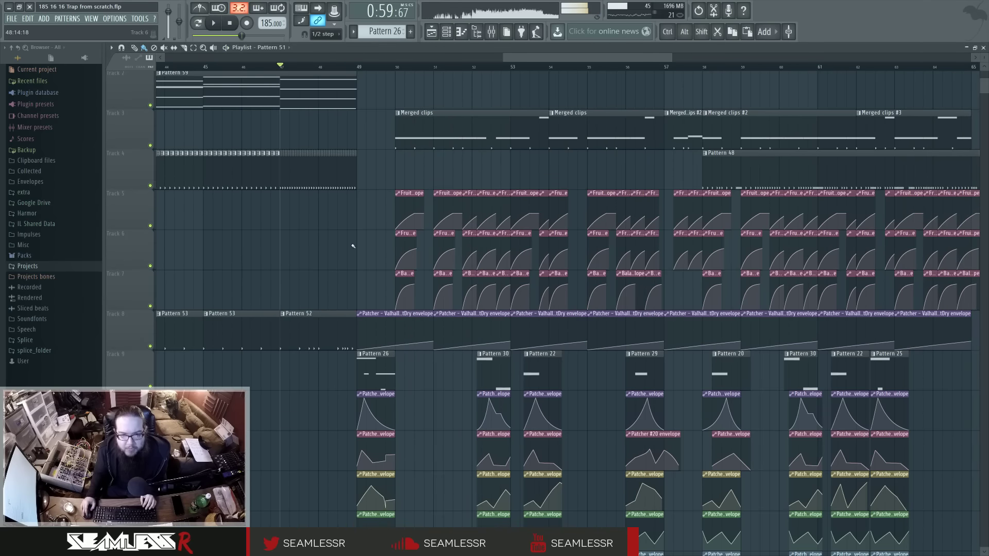
scroll(354, 246, down, 5)
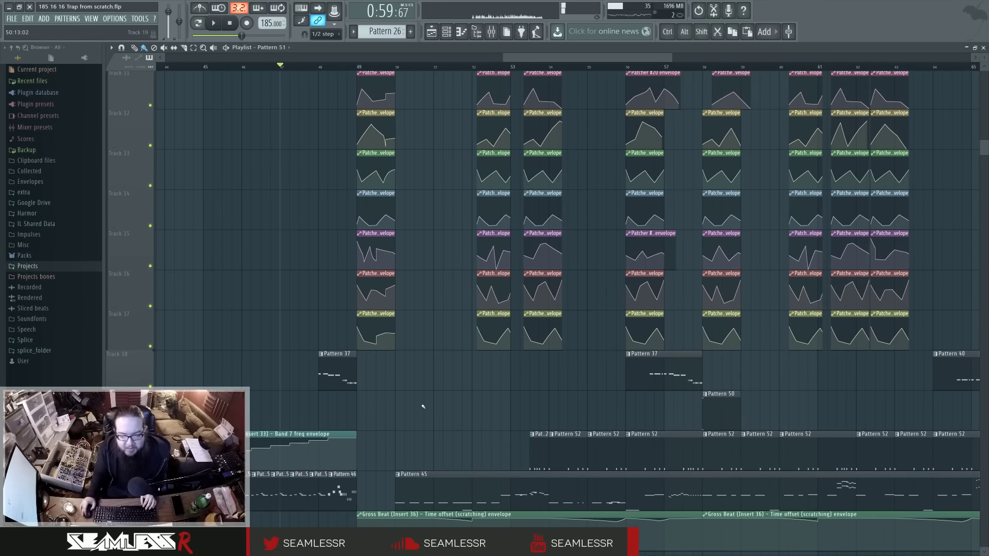
scroll(400, 413, up, 5)
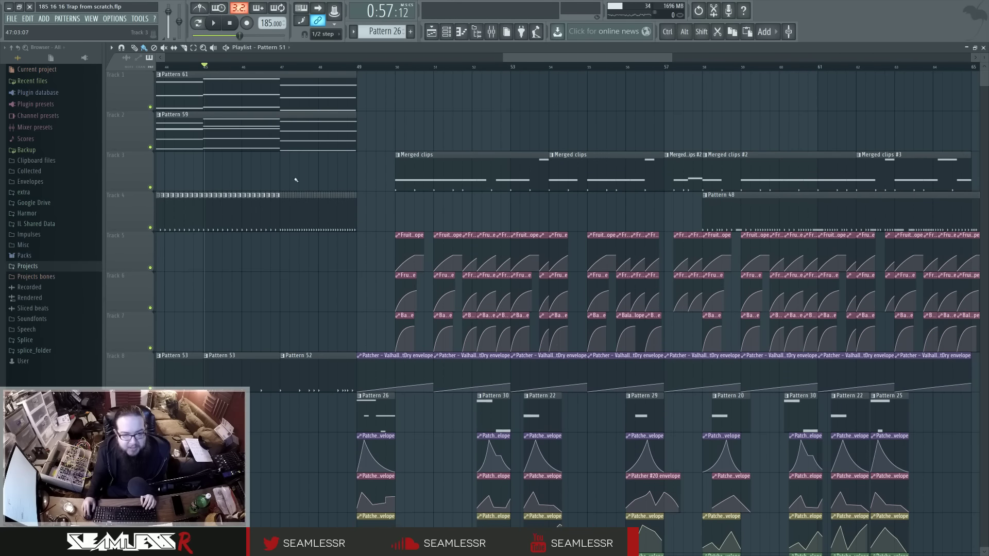
key(space)
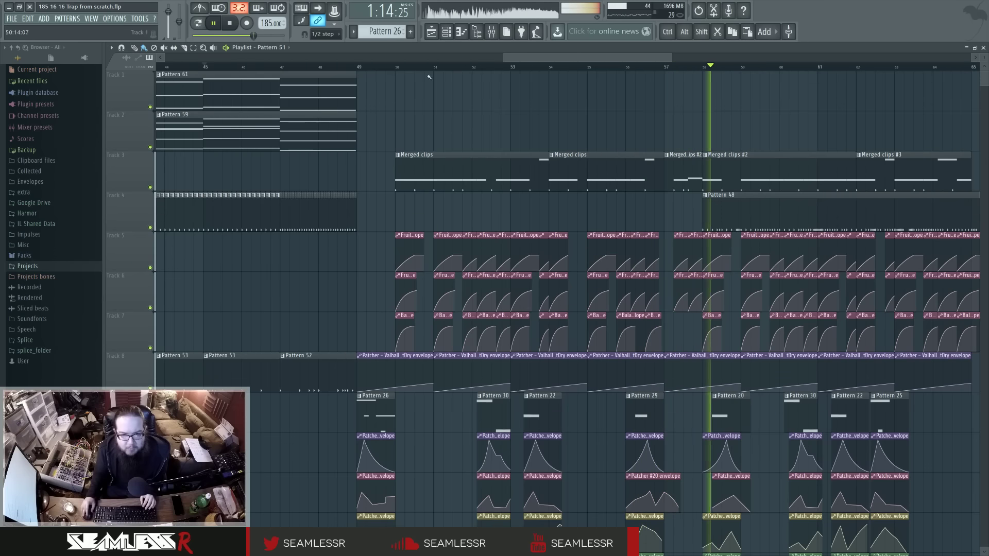
key(space)
scroll(371, 276, up, 3)
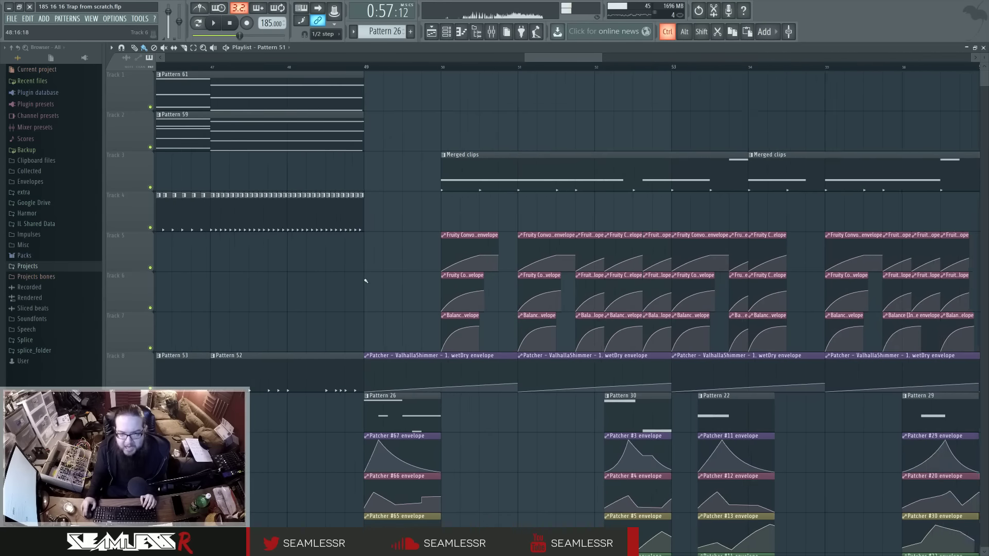
Play from bar 50 with the Downstream Kick 08 and Insert 3 mixer tracks isolated and examine Insert 3's parametric EQ
click(495, 34)
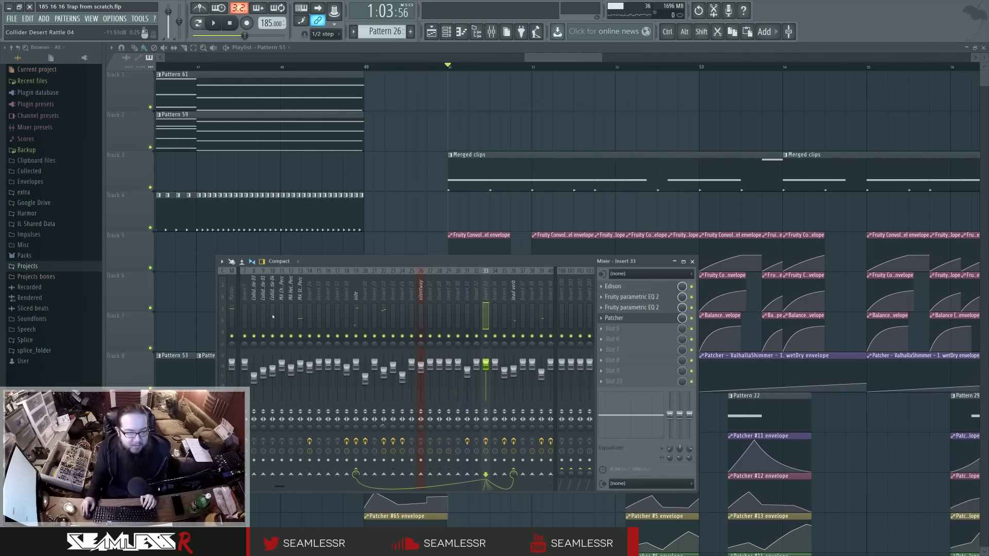
key(space)
scroll(273, 316, left, 3)
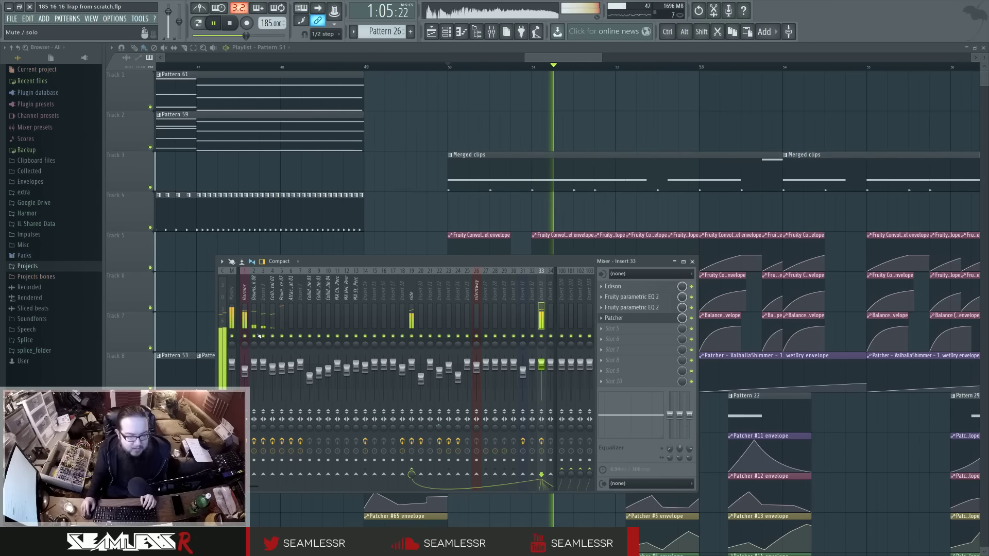
right_click(259, 336)
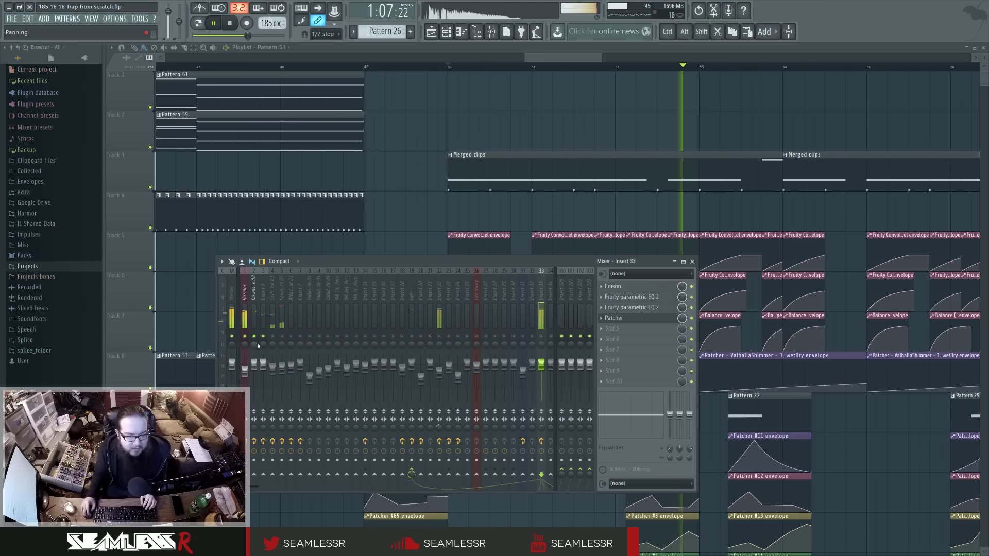
click(255, 291)
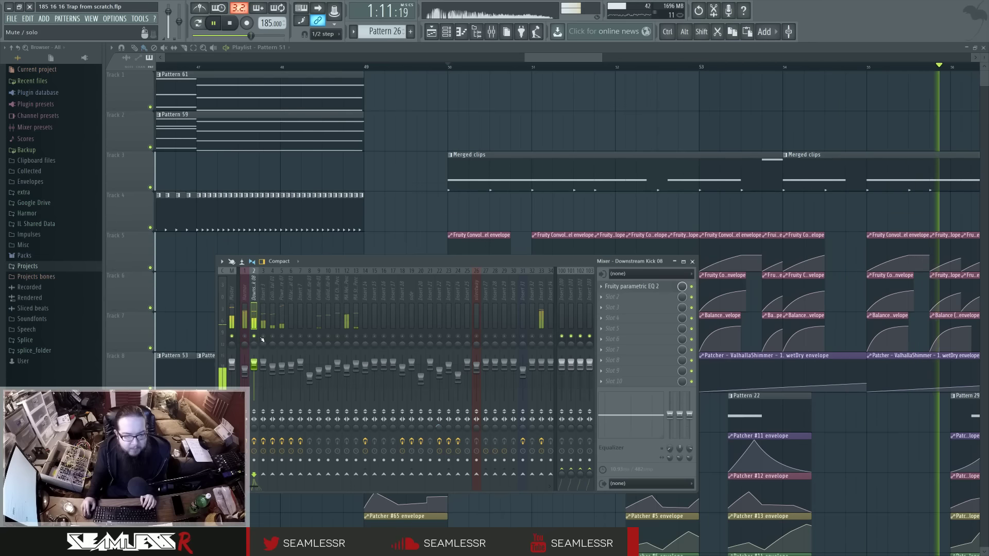
click(264, 298)
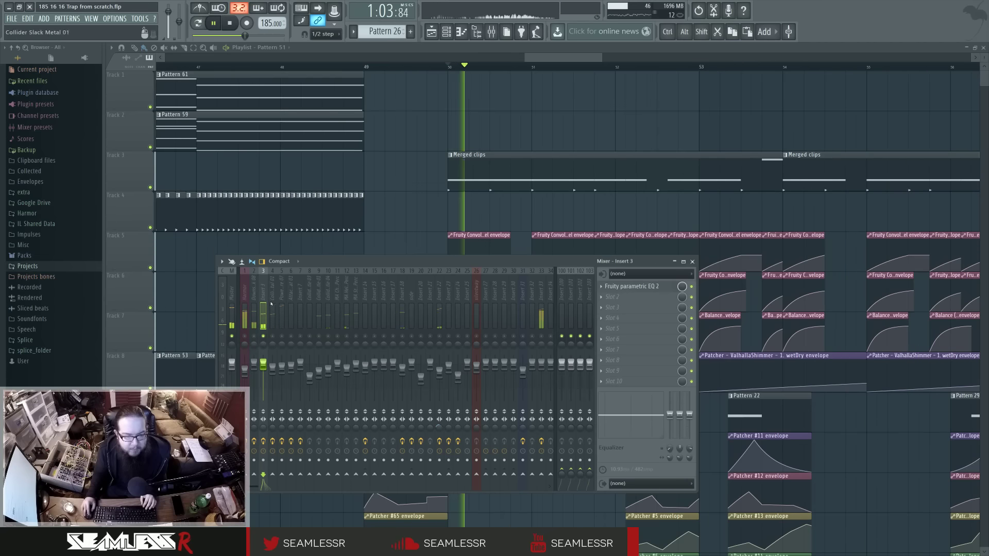
click(621, 287)
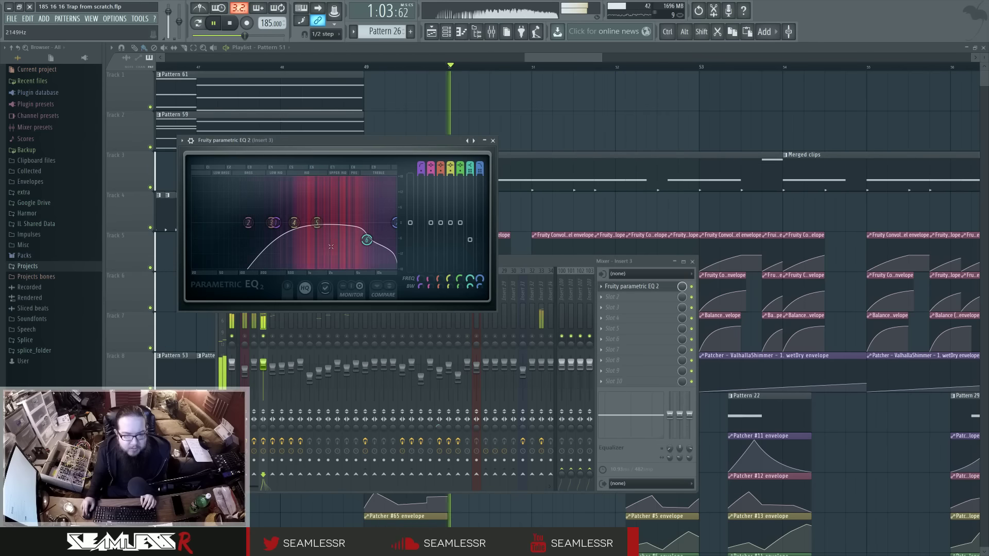
key(space)
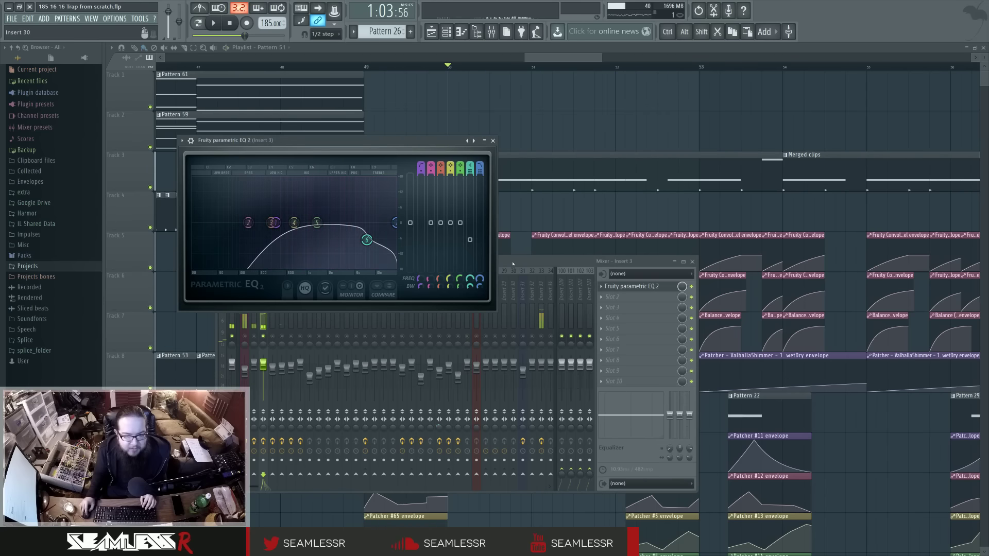
Raise the Insert 3 and Downstream Kick 08 levels slightly, compare them in playback, and unmute all the other mixer tracks
click(263, 368)
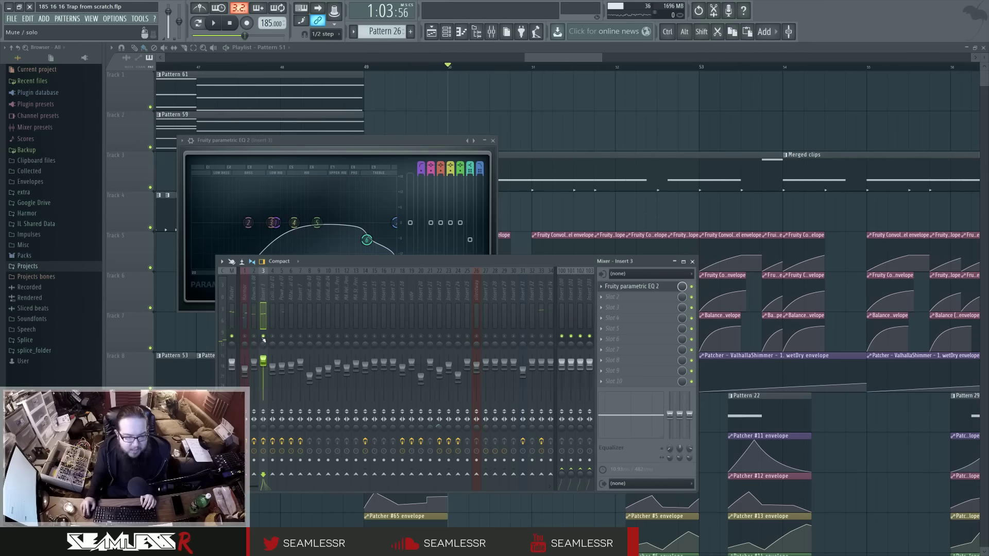
key(Left)
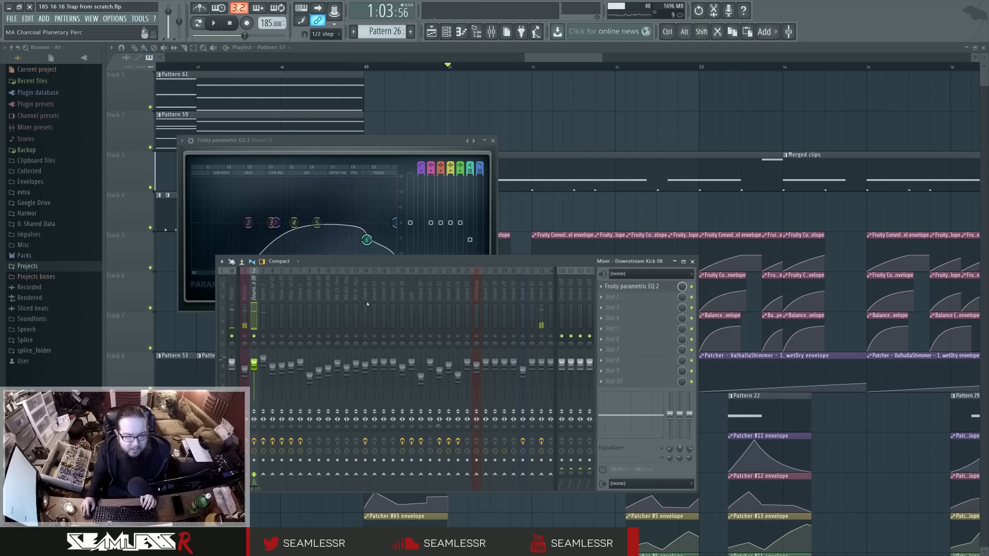
click(632, 287)
key(space)
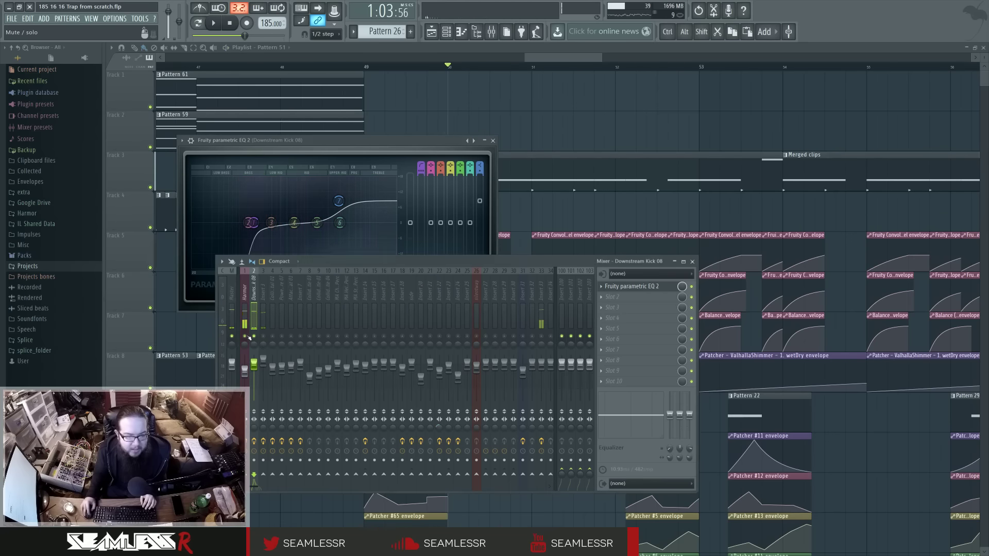
click(264, 339)
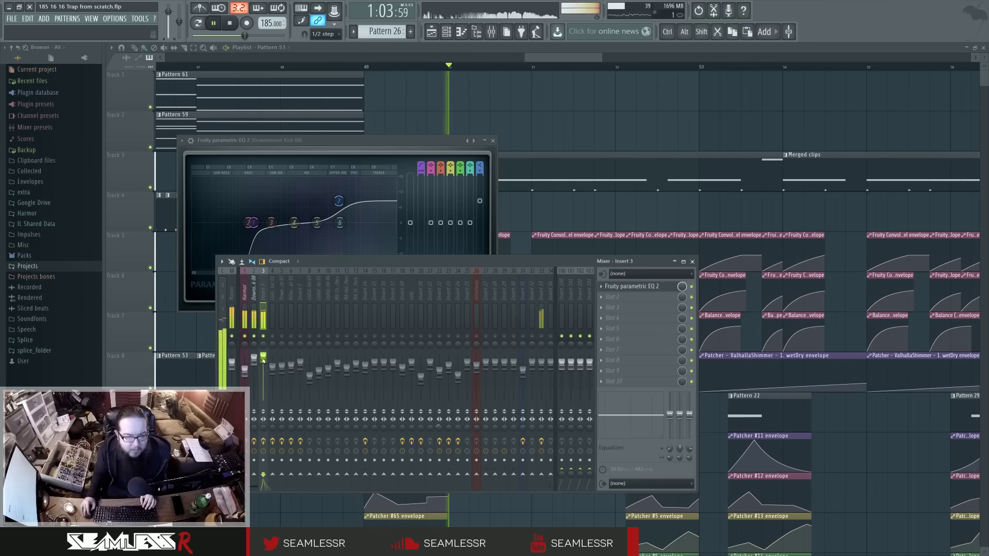
key(space)
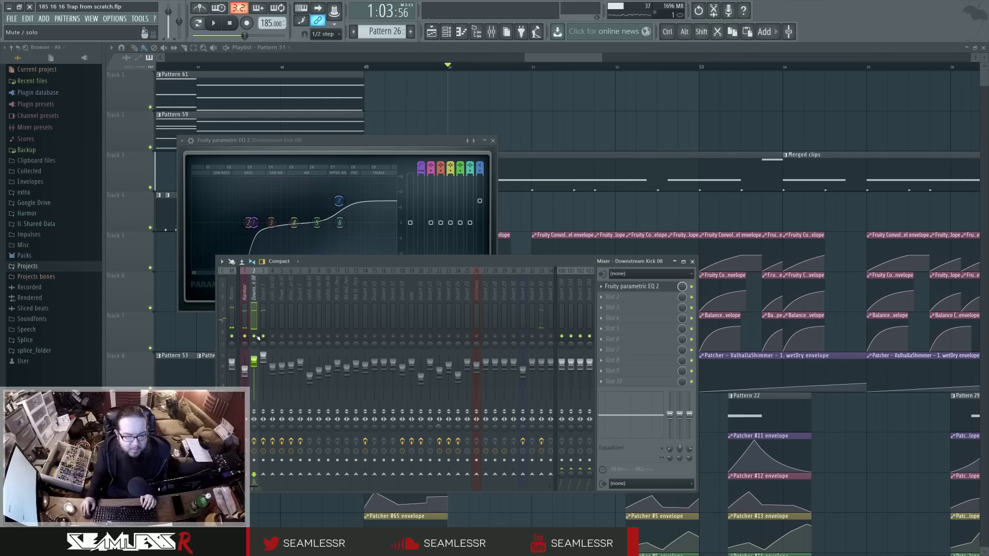
right_click(254, 336)
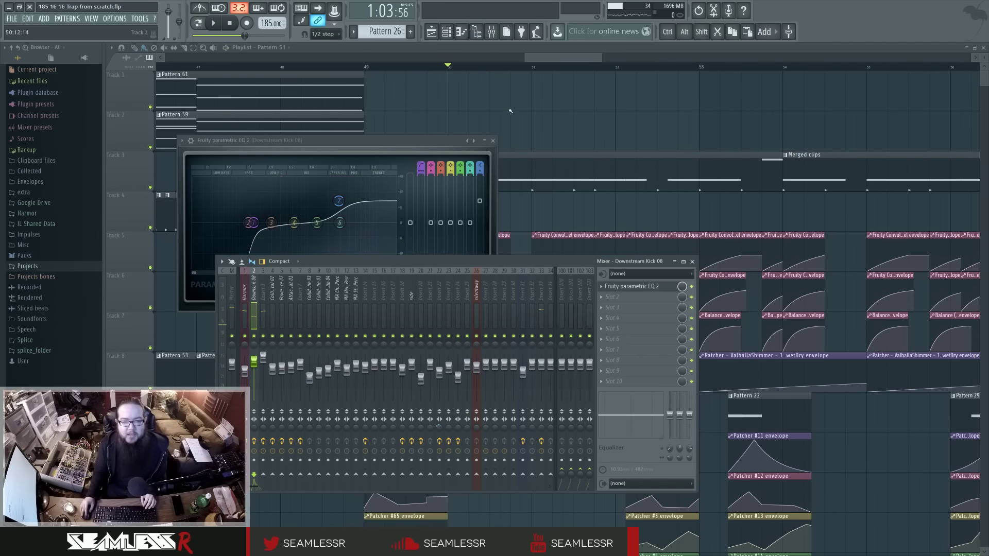
right_click(511, 110)
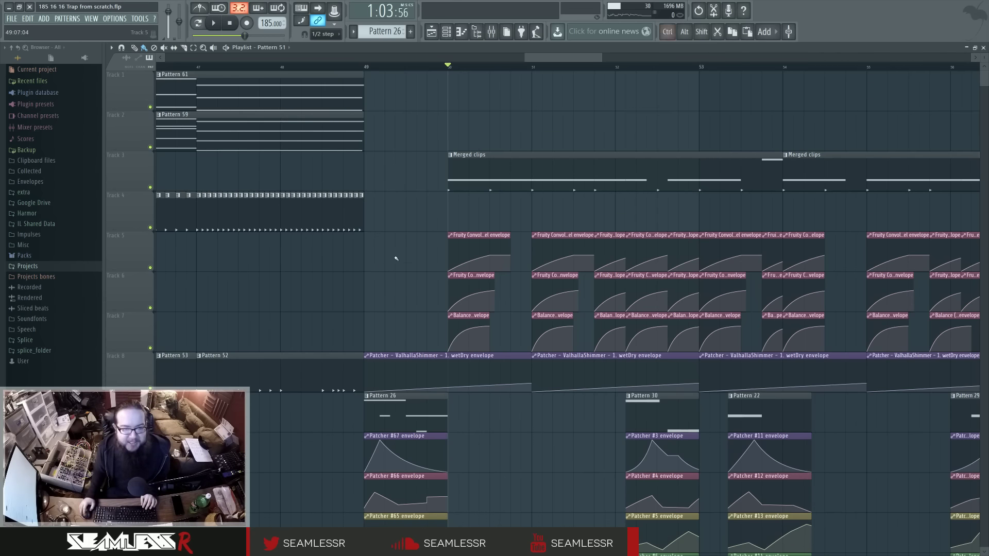
Play the arrangement from the start in a full overview and collapse the track group 9 to 17
scroll(396, 258, down, 4)
scroll(331, 274, down, 3)
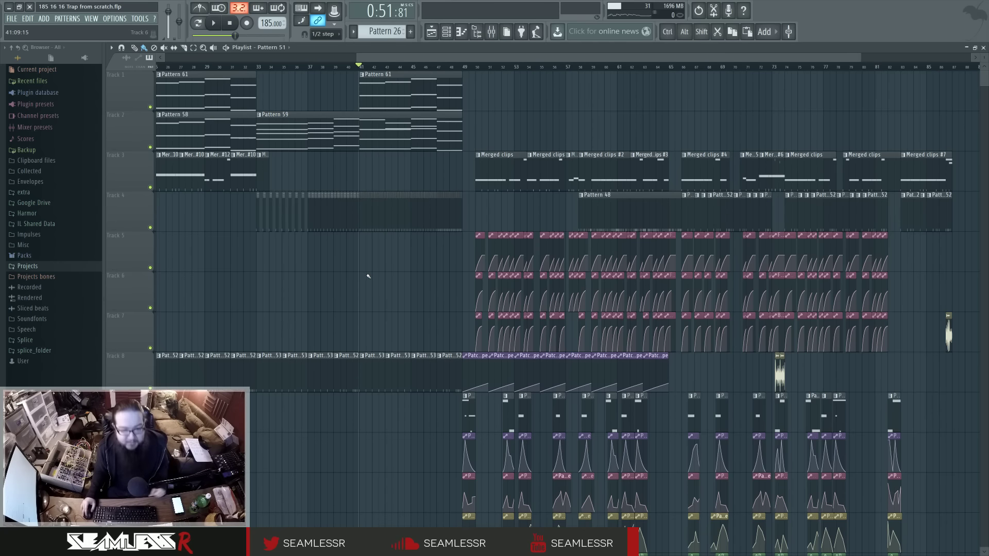
scroll(376, 292, down, 2)
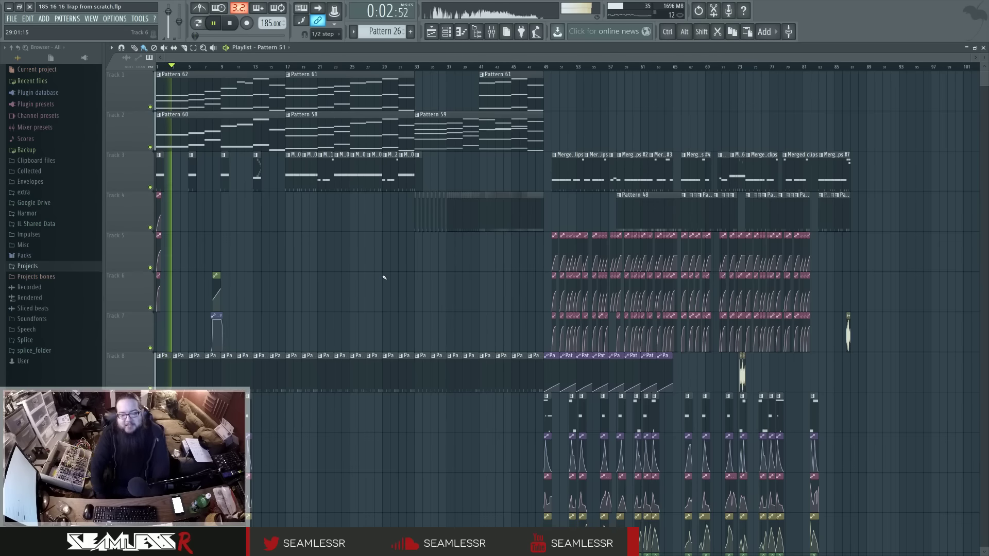
scroll(384, 278, down, 3)
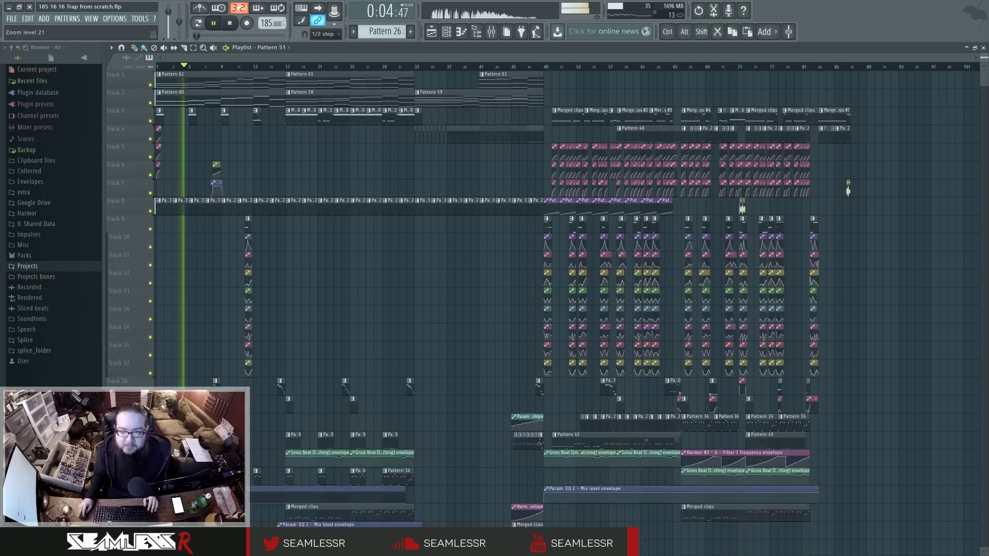
scroll(384, 277, up, 2)
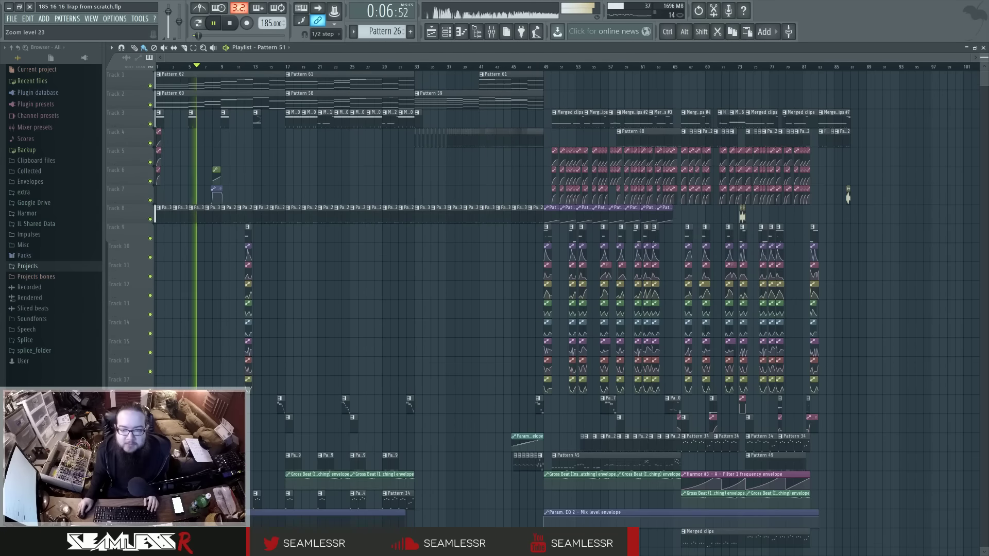
click(108, 239)
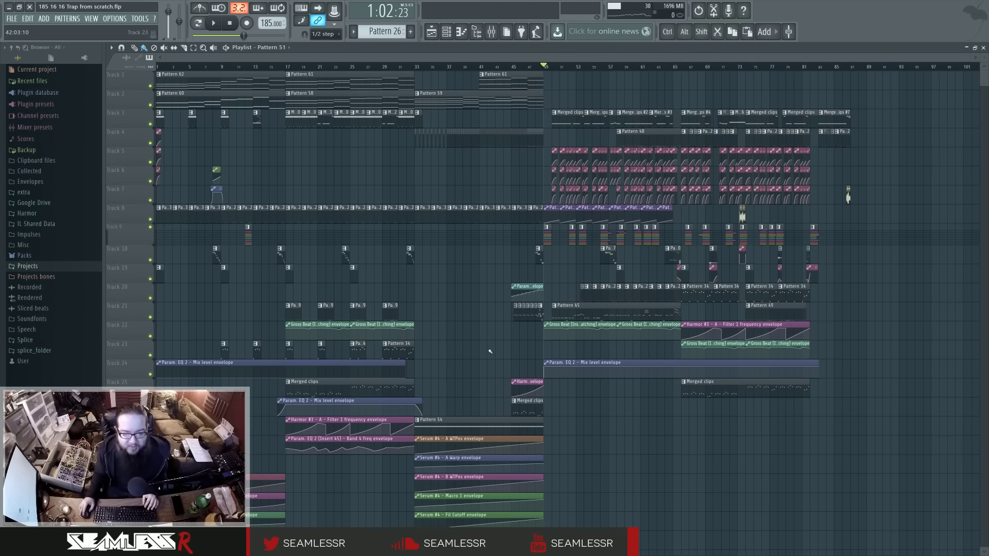
Slice the Param. EQ 2 mix level envelope on Track 26 at bar 33
scroll(491, 351, down, 3)
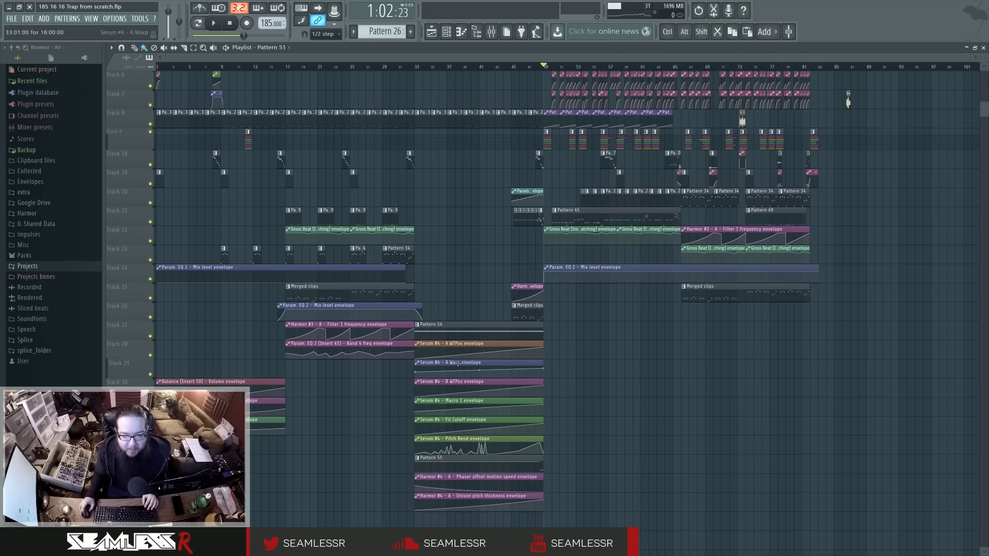
scroll(441, 380, up, 3)
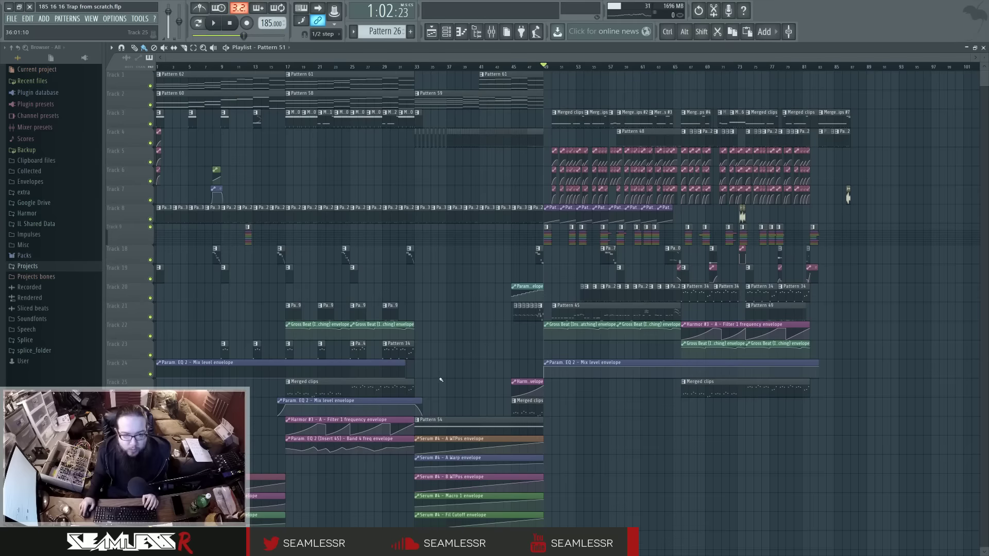
drag(421, 76, 918, 458)
scroll(618, 342, up, 6)
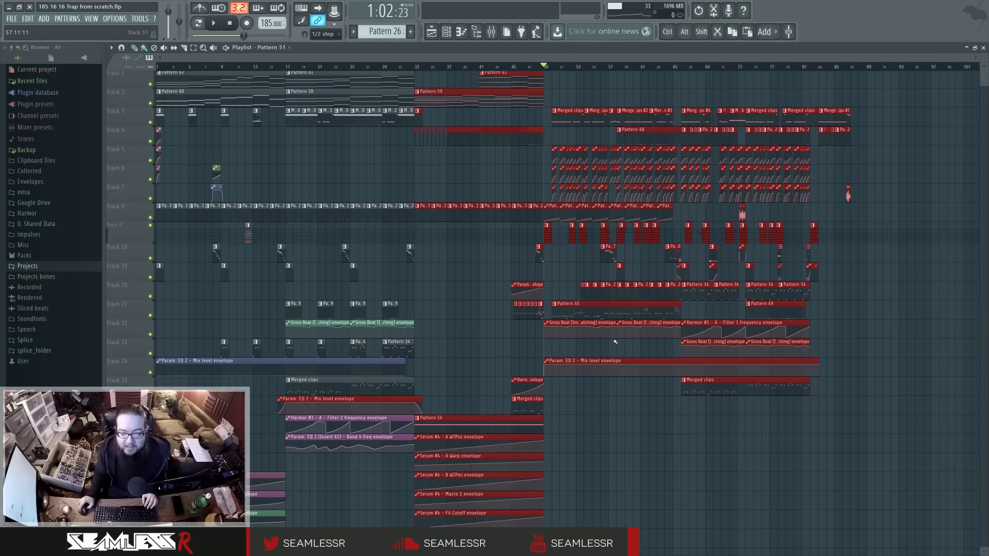
shift+click(415, 406)
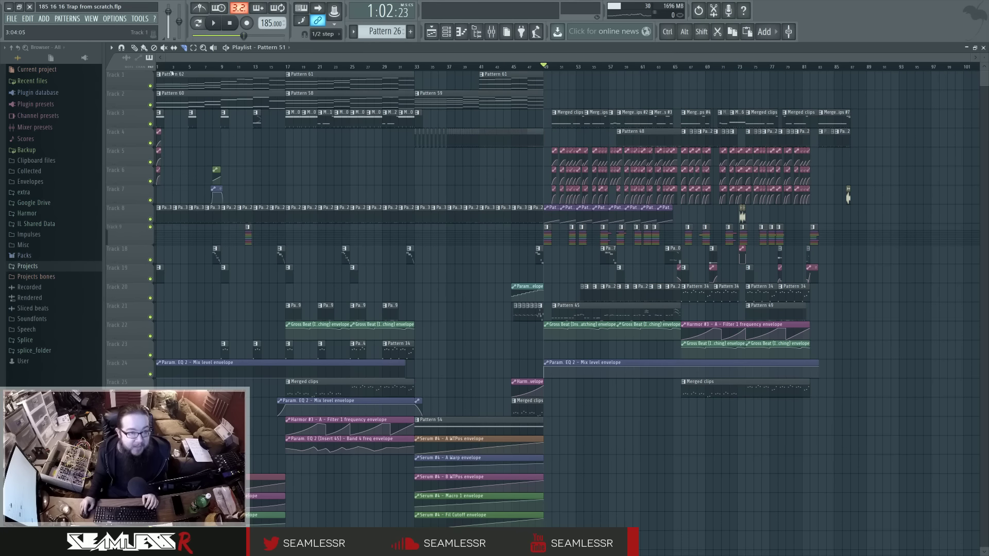
Select every clip from bar 33 onward and clone the section past the song's end at about bar 92
drag(418, 74, 934, 446)
scroll(792, 388, up, 4)
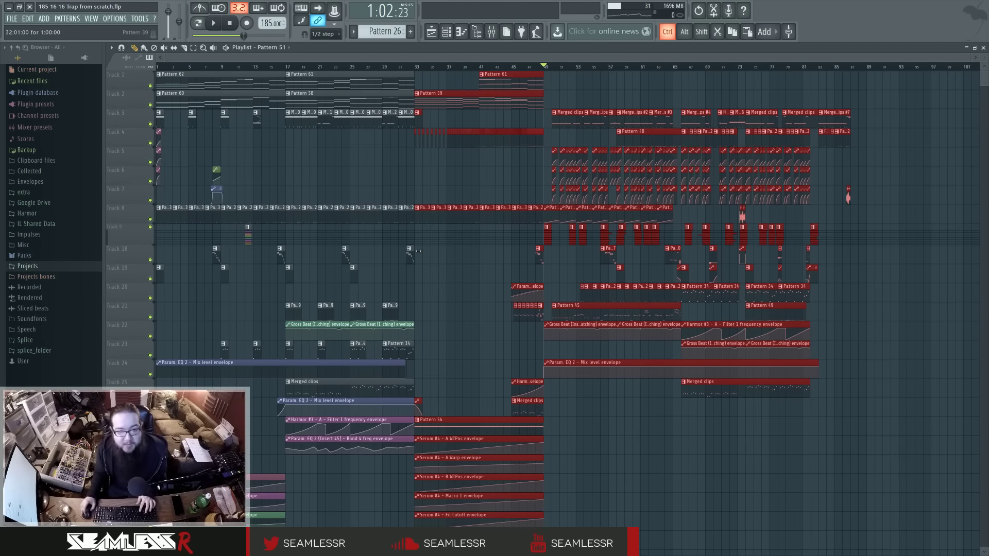
drag(418, 251, 977, 135)
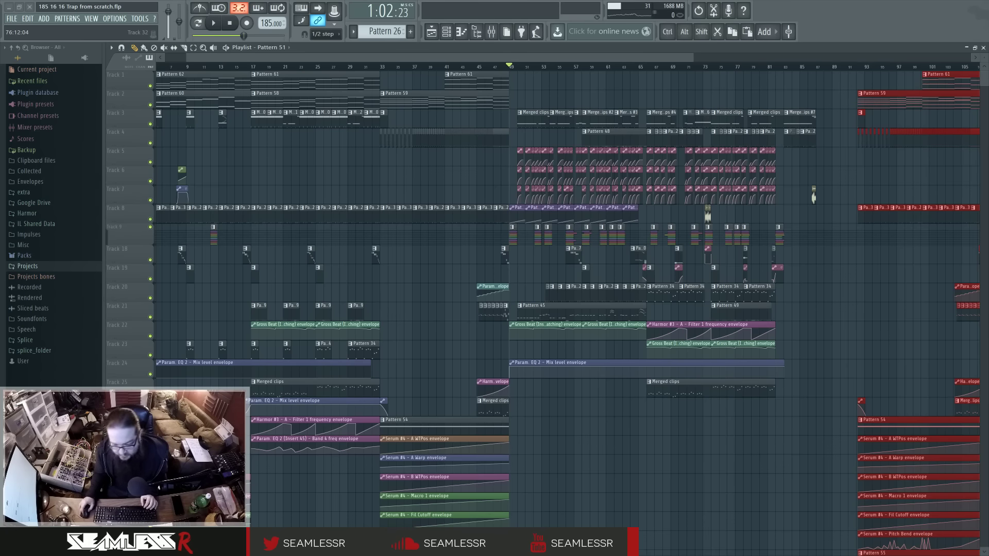
Set the playlist snap to Line and move the cloned section so it starts at bar 101
scroll(691, 463, right, 3)
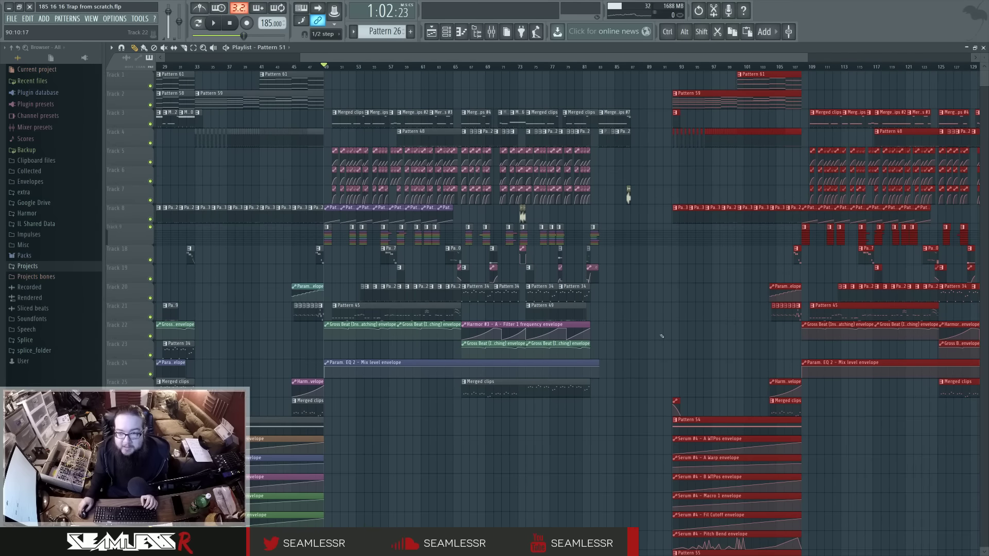
scroll(529, 304, right, 3)
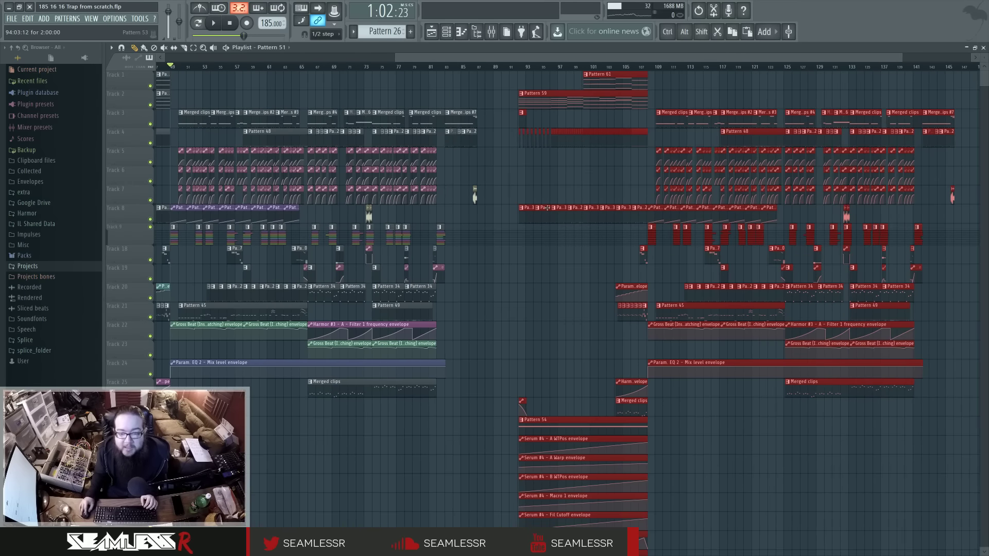
drag(549, 210, 872, 212)
click(324, 35)
click(319, 44)
scroll(562, 267, right, 5)
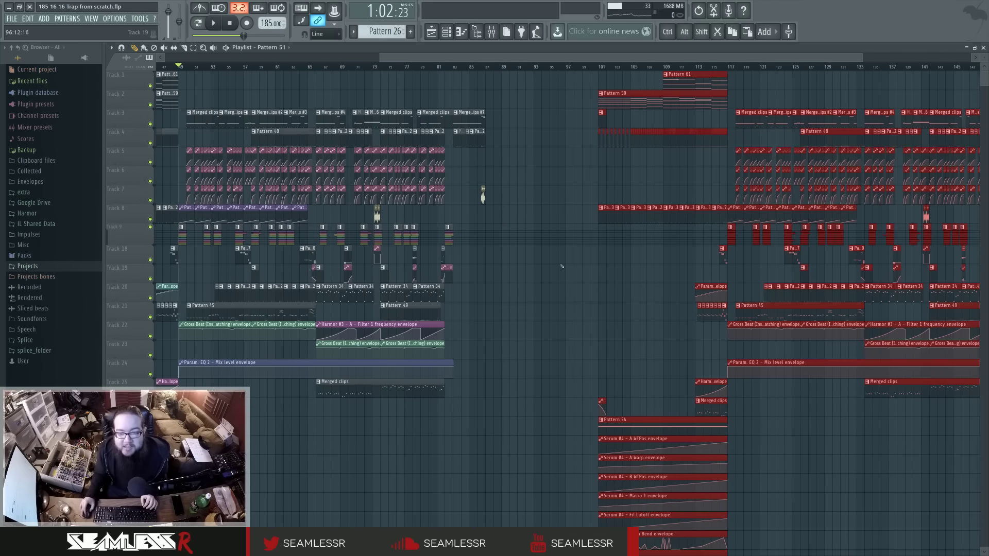
Move the cloned section to bar 103 and repeat the final Track 3 and Track 4 clips from bar 83 up to bar 99
drag(644, 218, 660, 216)
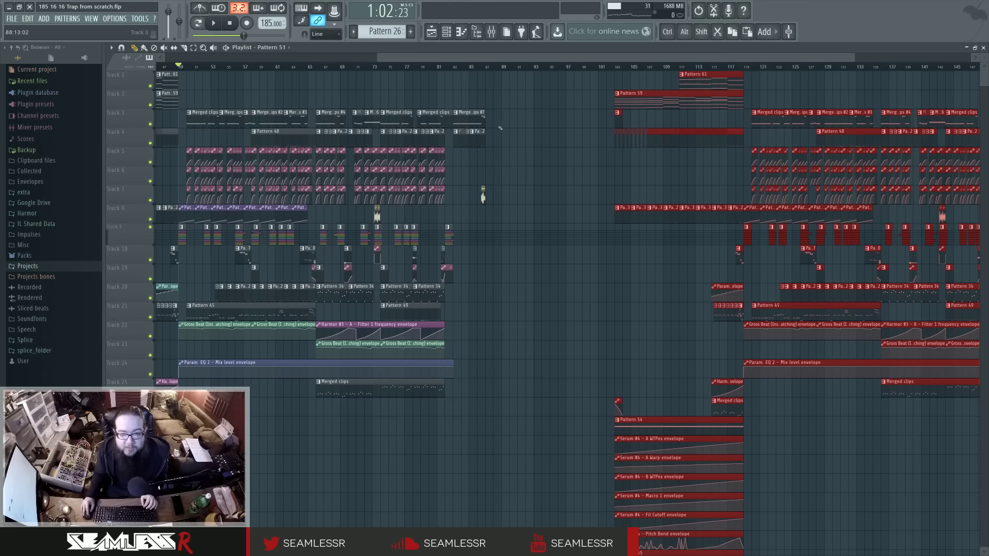
drag(462, 110, 493, 146)
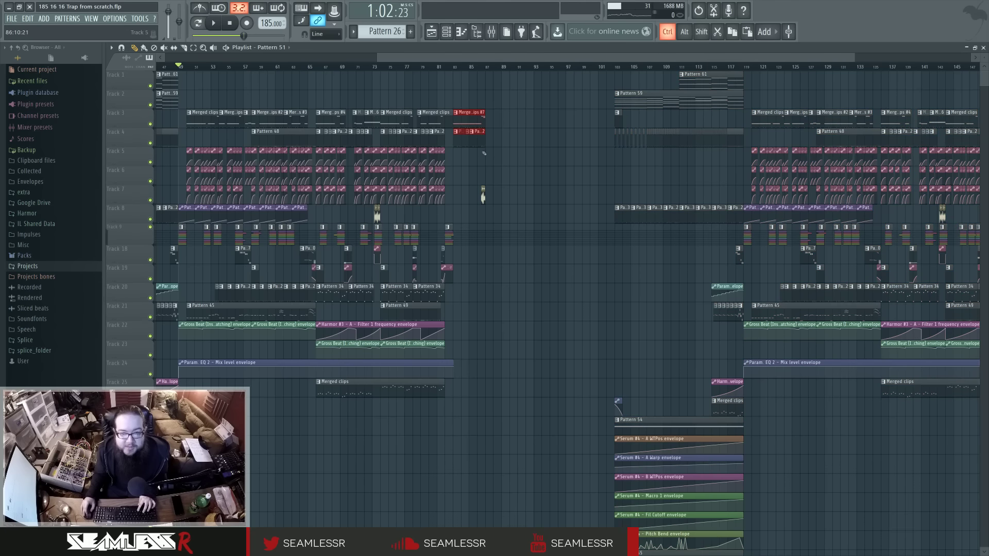
scroll(561, 176, right, 3)
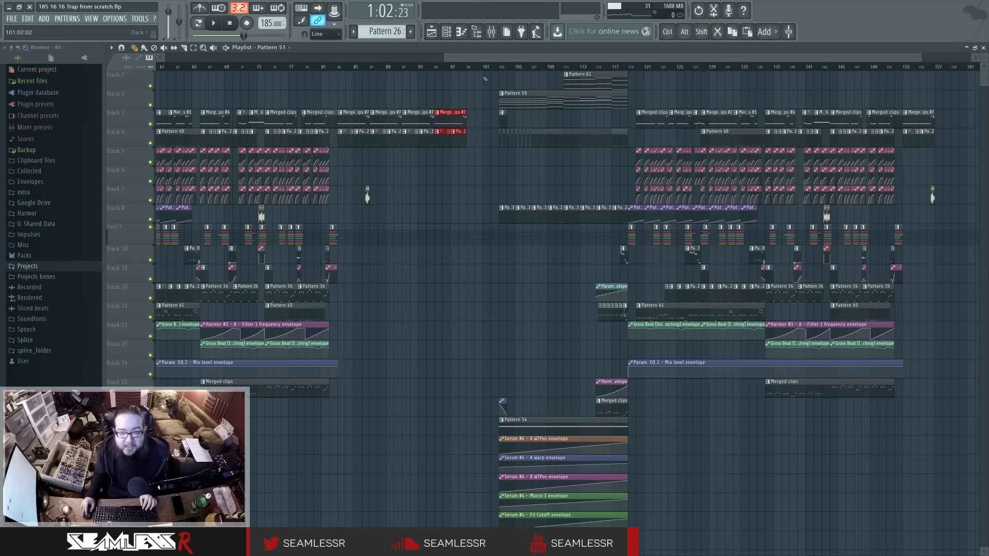
Select every clip from bar 101 onward, move the cloned section so it starts at bar 99, and clear the selection
ctrl+drag(483, 68, 974, 67)
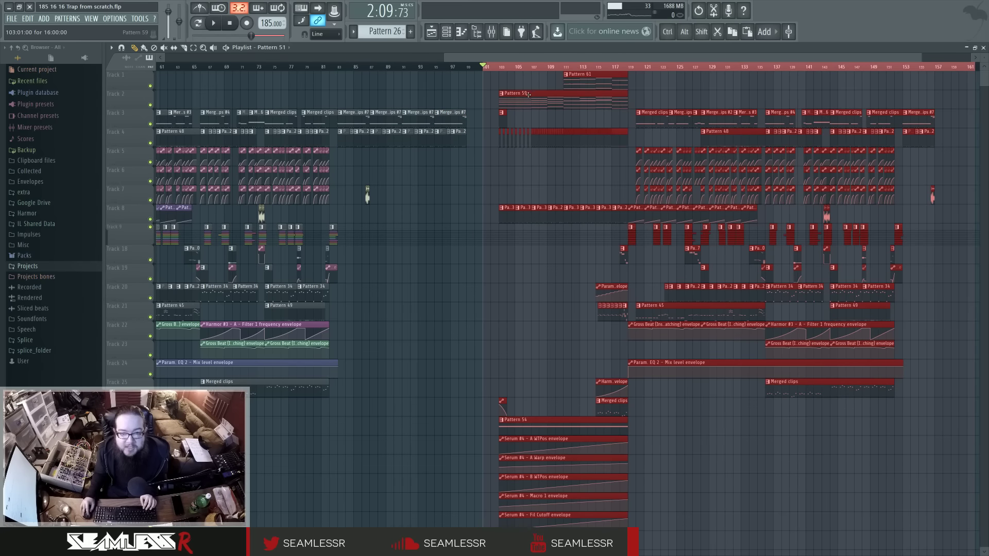
drag(529, 94, 621, 94)
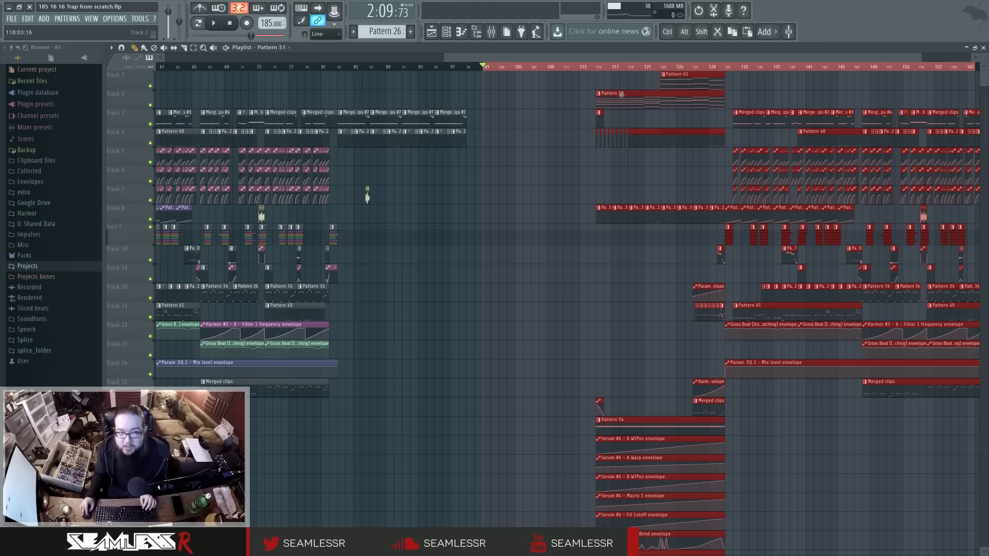
drag(621, 94, 494, 95)
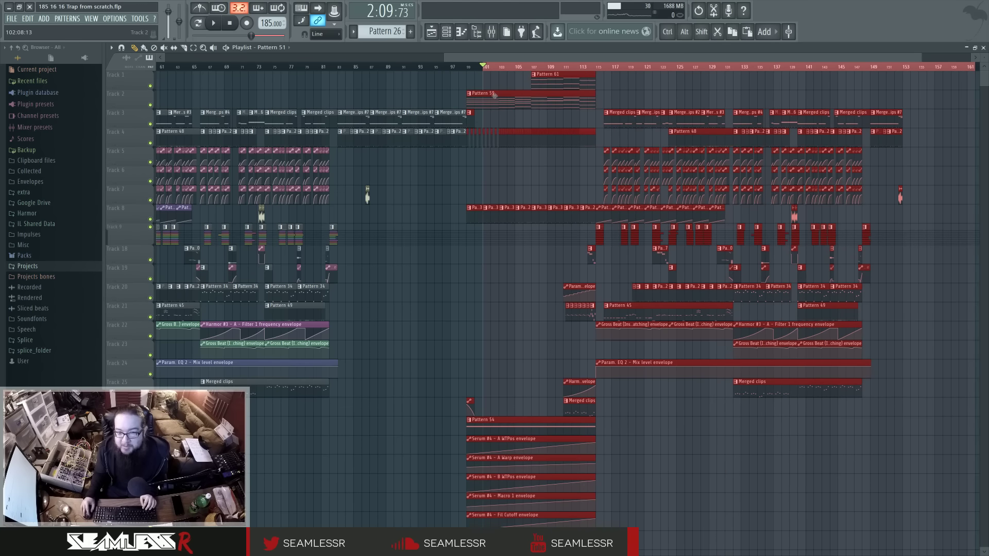
ctrl+click(555, 67)
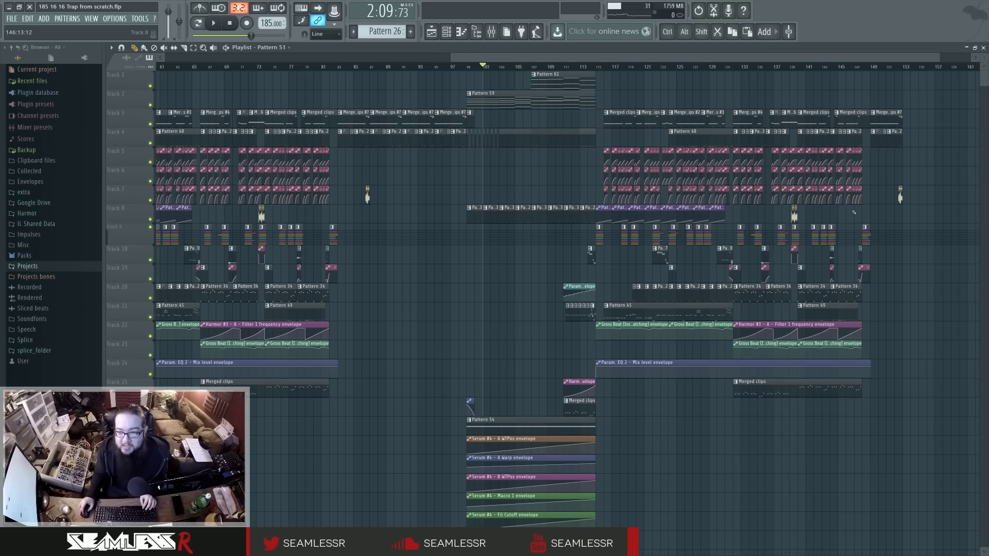
Repeat the final Track 3 and Track 4 clips of the cloned section from bar 149 up to bar 165
scroll(854, 213, right, 5)
drag(698, 147, 700, 148)
key(ctrl+b)
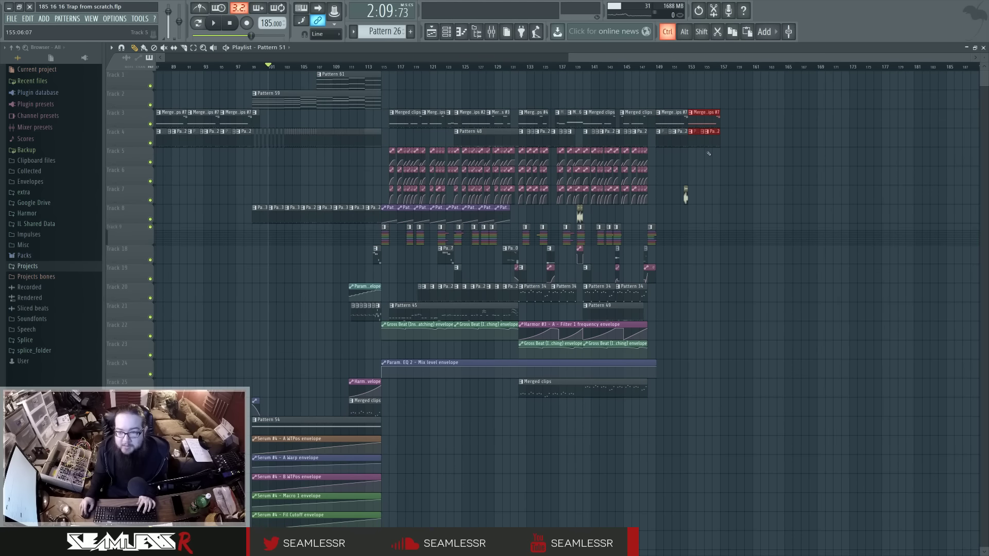
scroll(829, 191, left, 4)
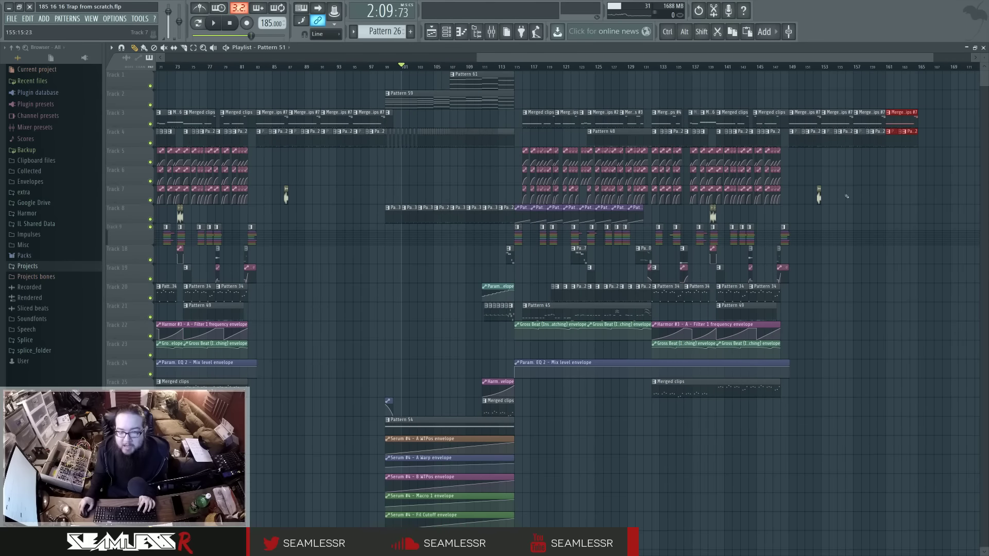
Select the bar 83 clips on Tracks 3 and 4 with the Track 7 audio clip and duplicate them three times up to bar 99
mouse_move(310, 124)
mouse_down()
mouse_move(371, 128)
mouse_move(299, 142)
mouse_move(285, 182)
mouse_move(292, 198)
mouse_move(263, 117)
mouse_up()
key(ctrl+b)
key(ctrl+b)
key(ctrl+b)
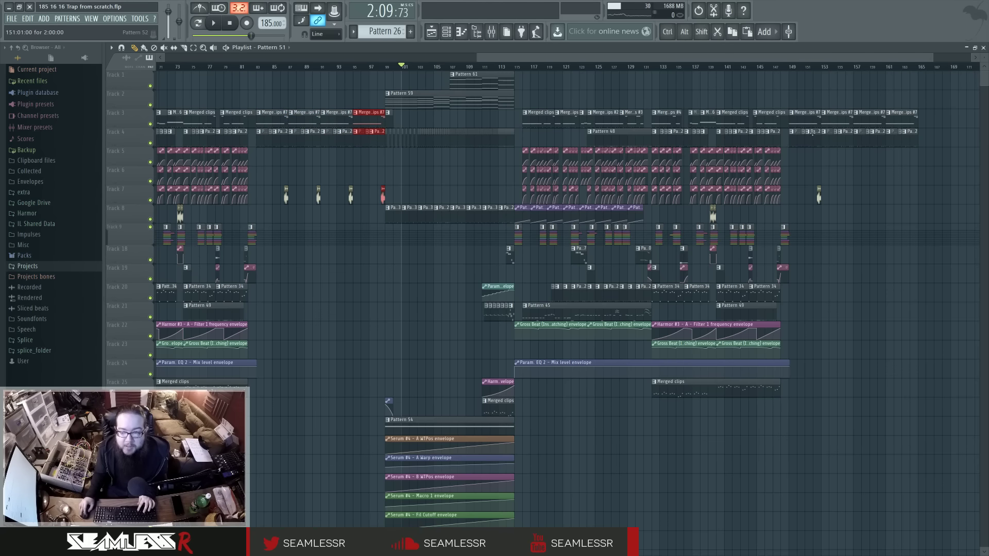
Delete the Track 3 and 4 repeats after bar 153 and duplicate the bar 149 clips with the Track 7 audio clip up to bar 165
drag(839, 117, 839, 137)
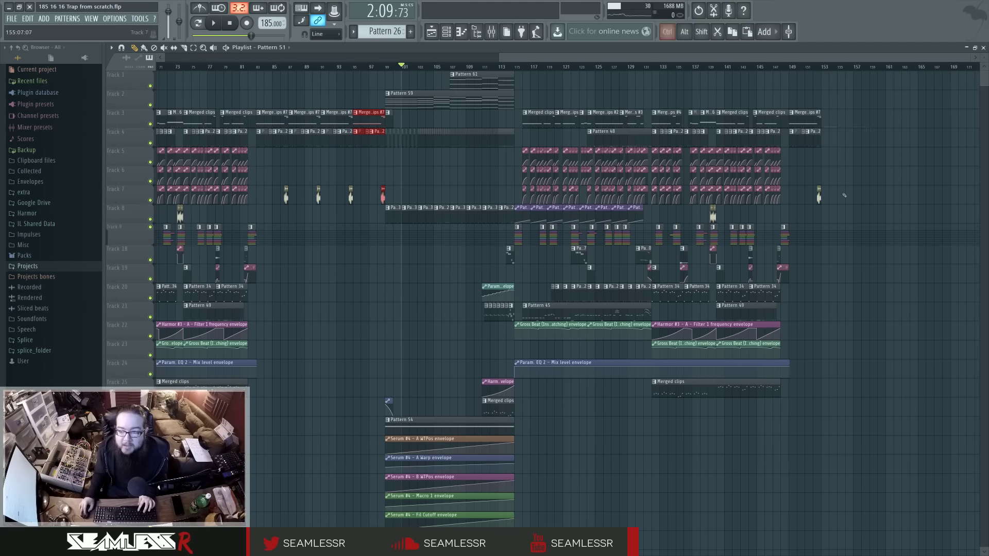
drag(845, 202, 792, 123)
key(ctrl+b)
key(ctrl+b)
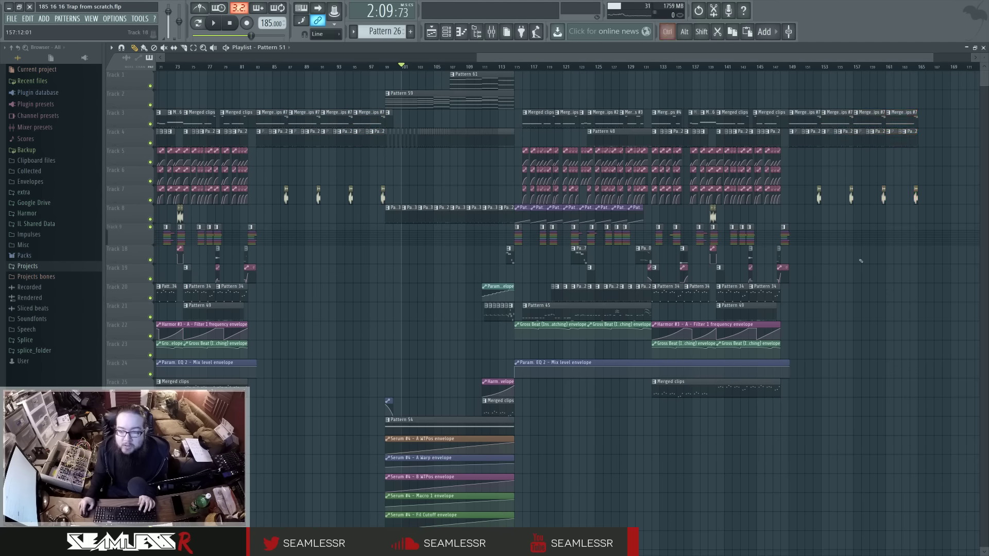
Select the four repeats on Tracks 3, 4 and 7 from bar 149 and clone them once to extend the ending to bar 181
scroll(872, 298, down, 3)
scroll(873, 297, down, 1)
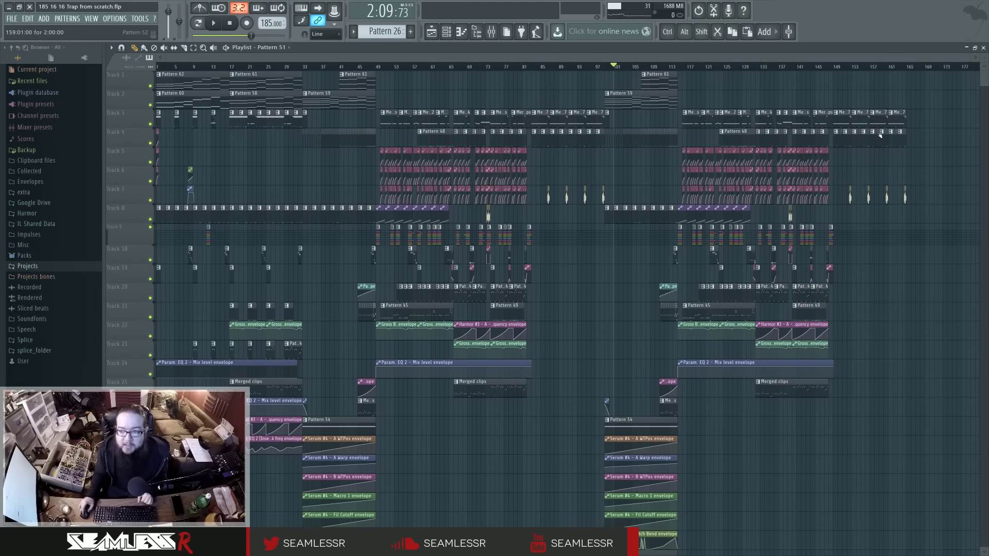
scroll(932, 184, right, 3)
drag(727, 89, 821, 198)
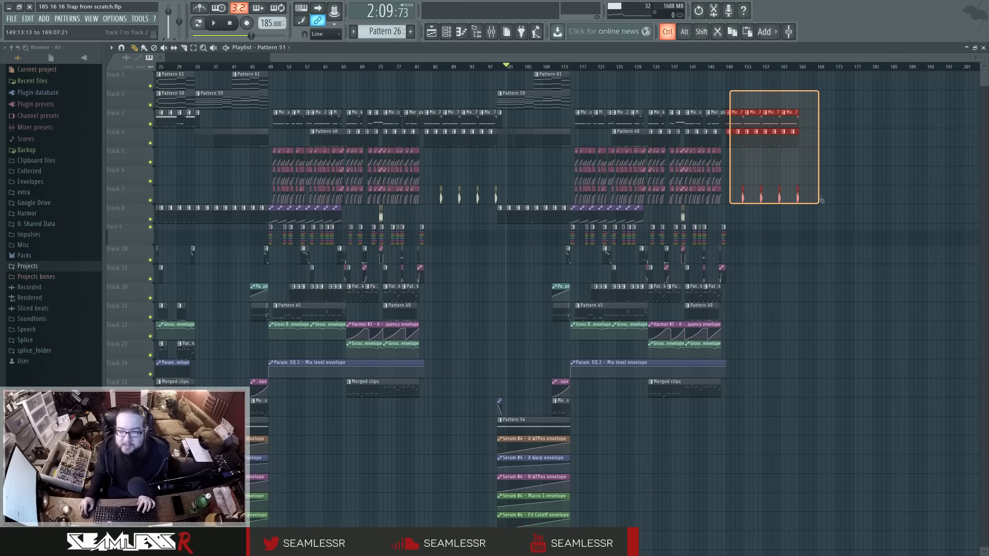
key(ctrl+b)
scroll(808, 296, down, 2)
ctrl+click(821, 302)
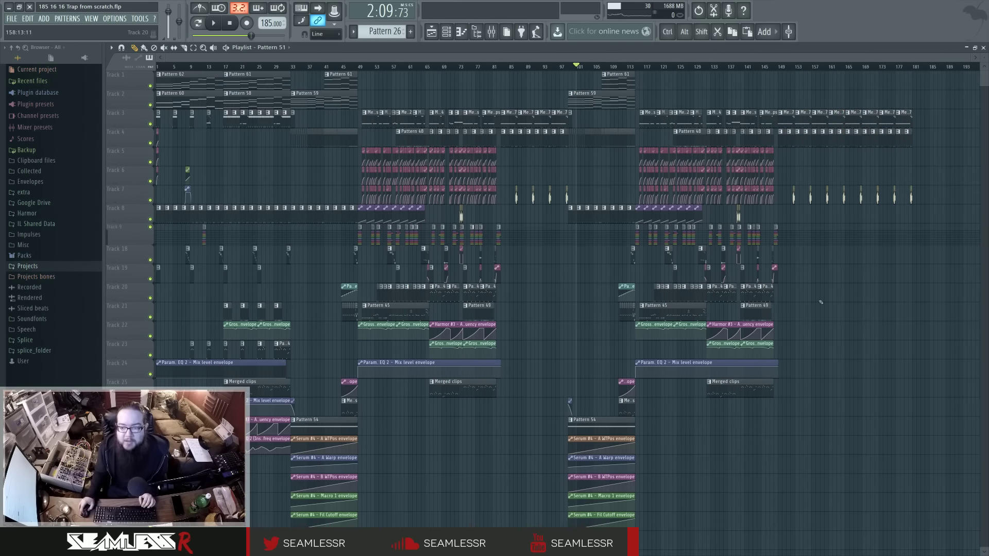